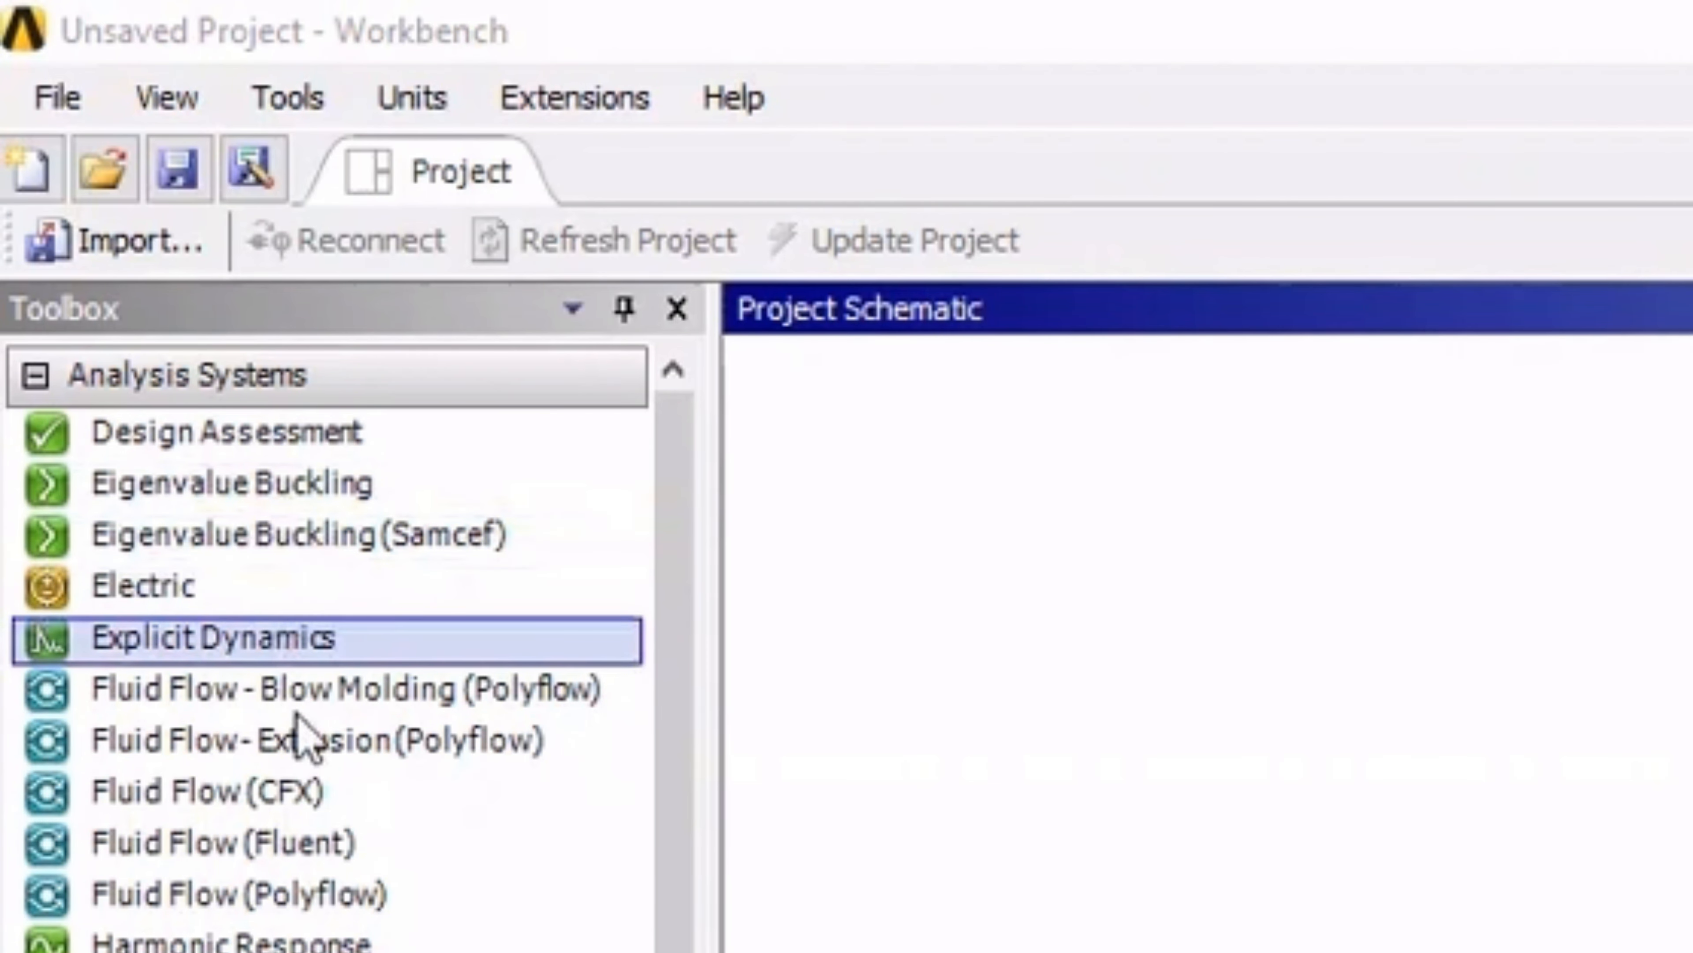
Step: Add an Explicit Dynamics analysis system to the project schematic and import bullet.IGS as its geometry
{"action": "left_click_drag", "start_coordinate": [314, 640], "coordinate": [1101, 722]}
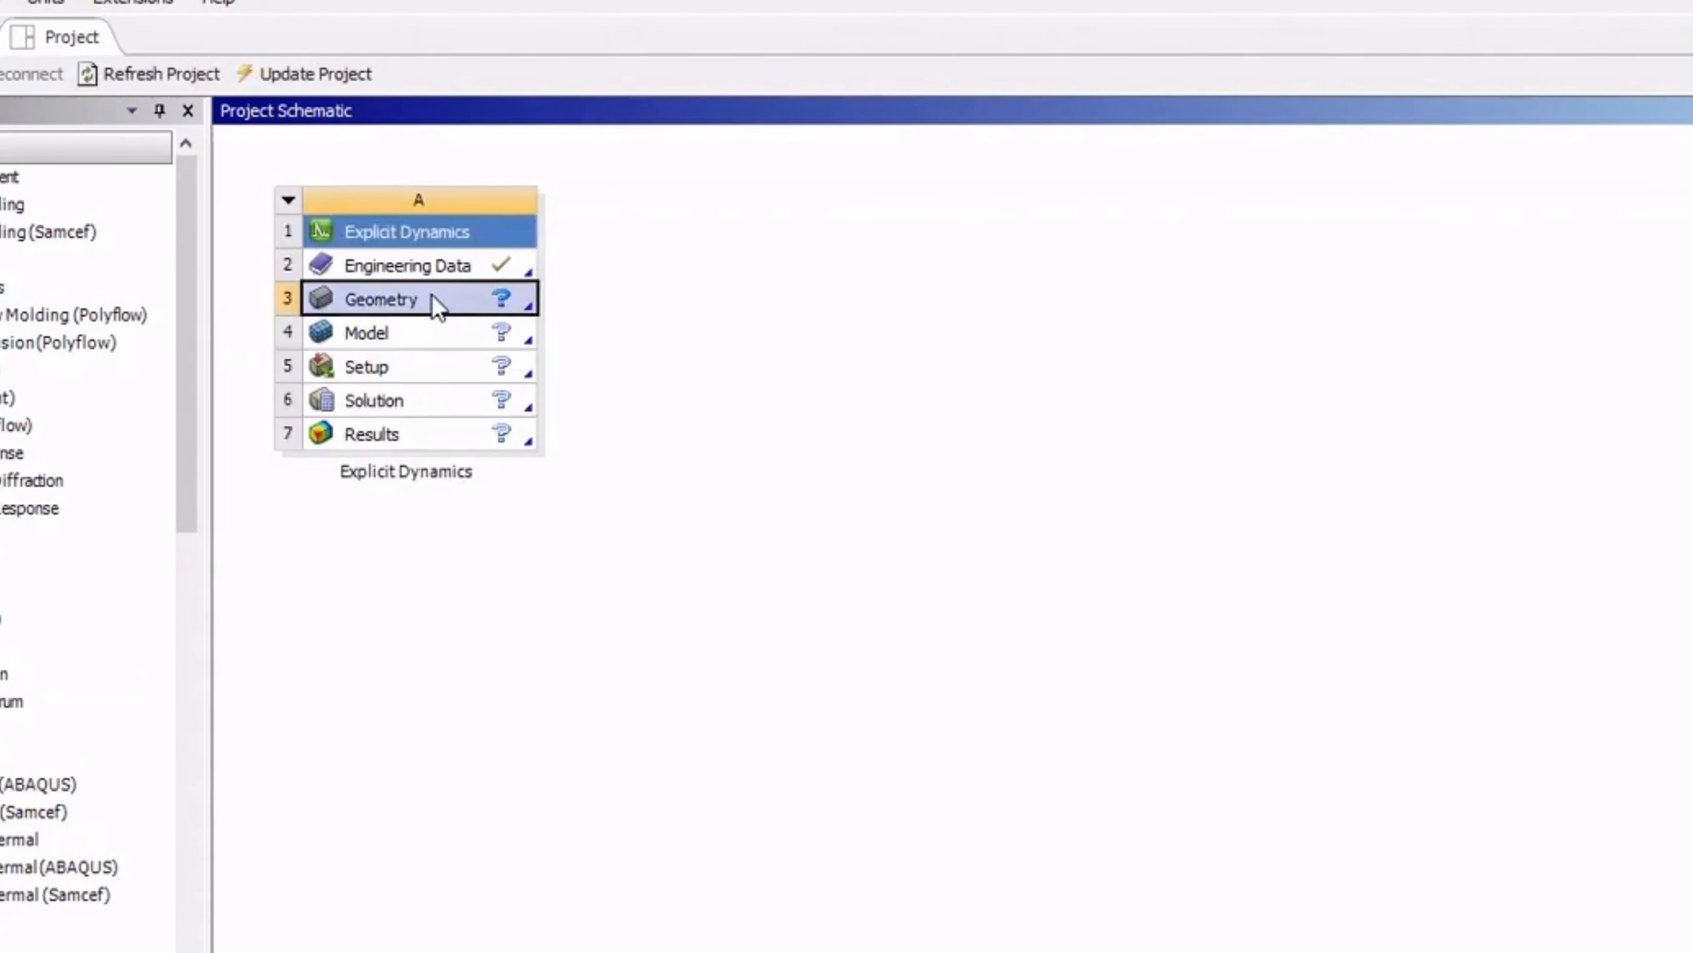
{"action": "right_click", "coordinate": [308, 280]}
{"action": "mouse_move", "coordinate": [456, 400]}
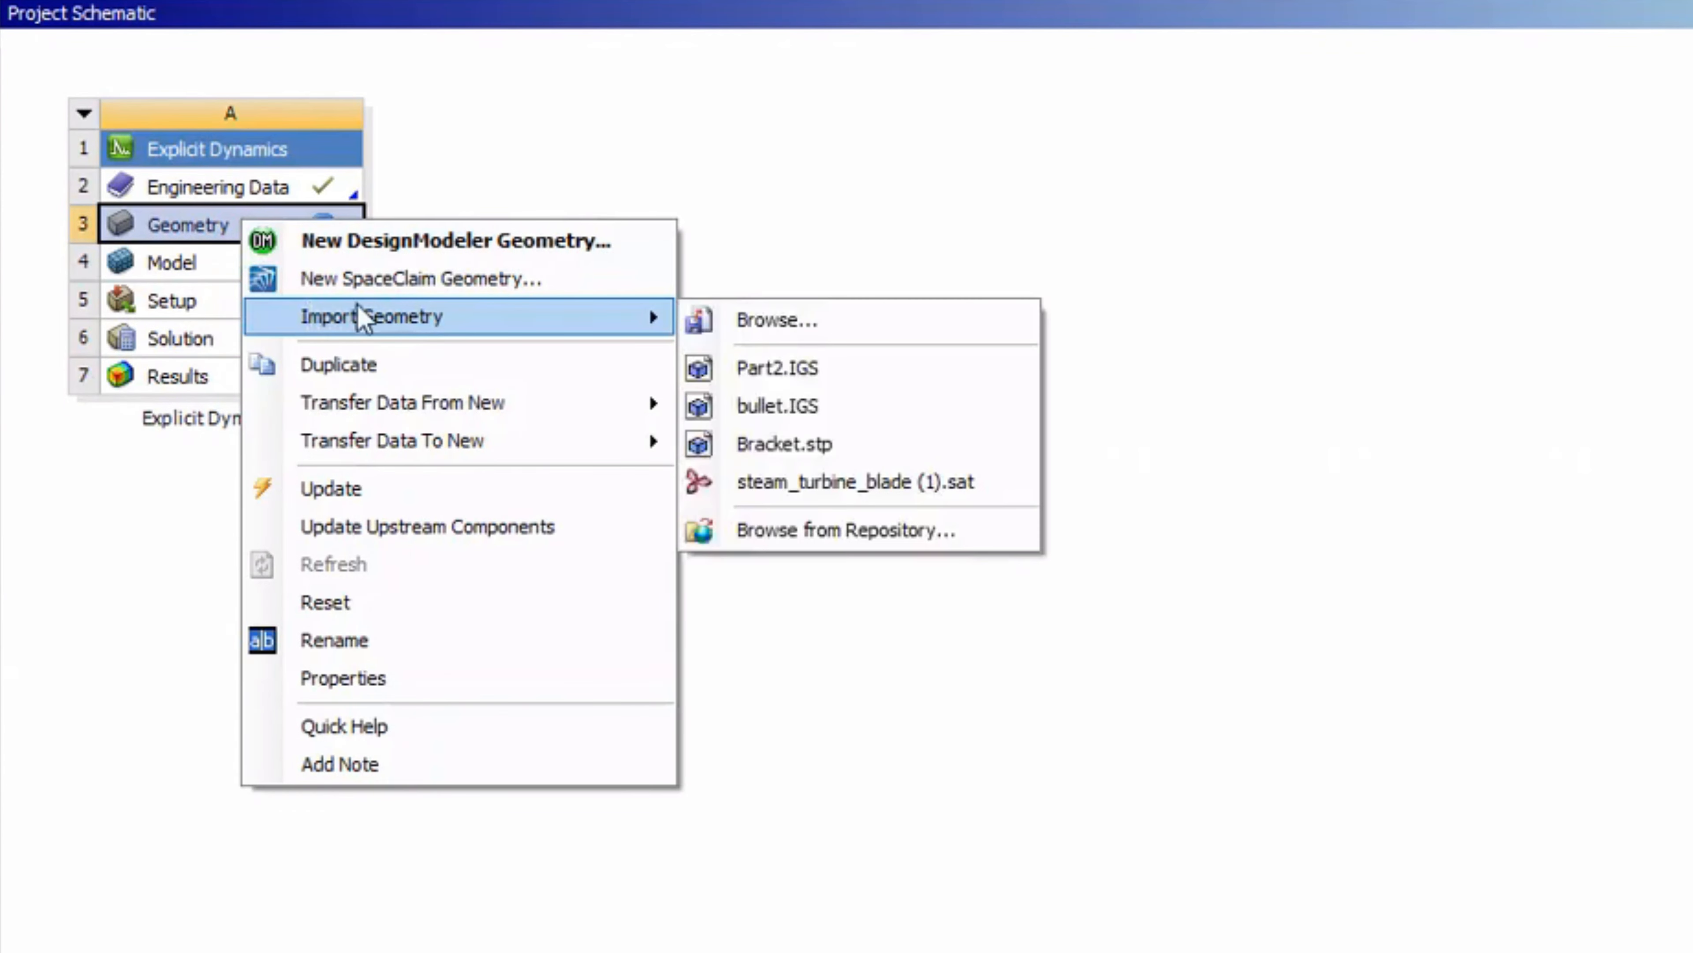
{"action": "left_click", "coordinate": [770, 405]}
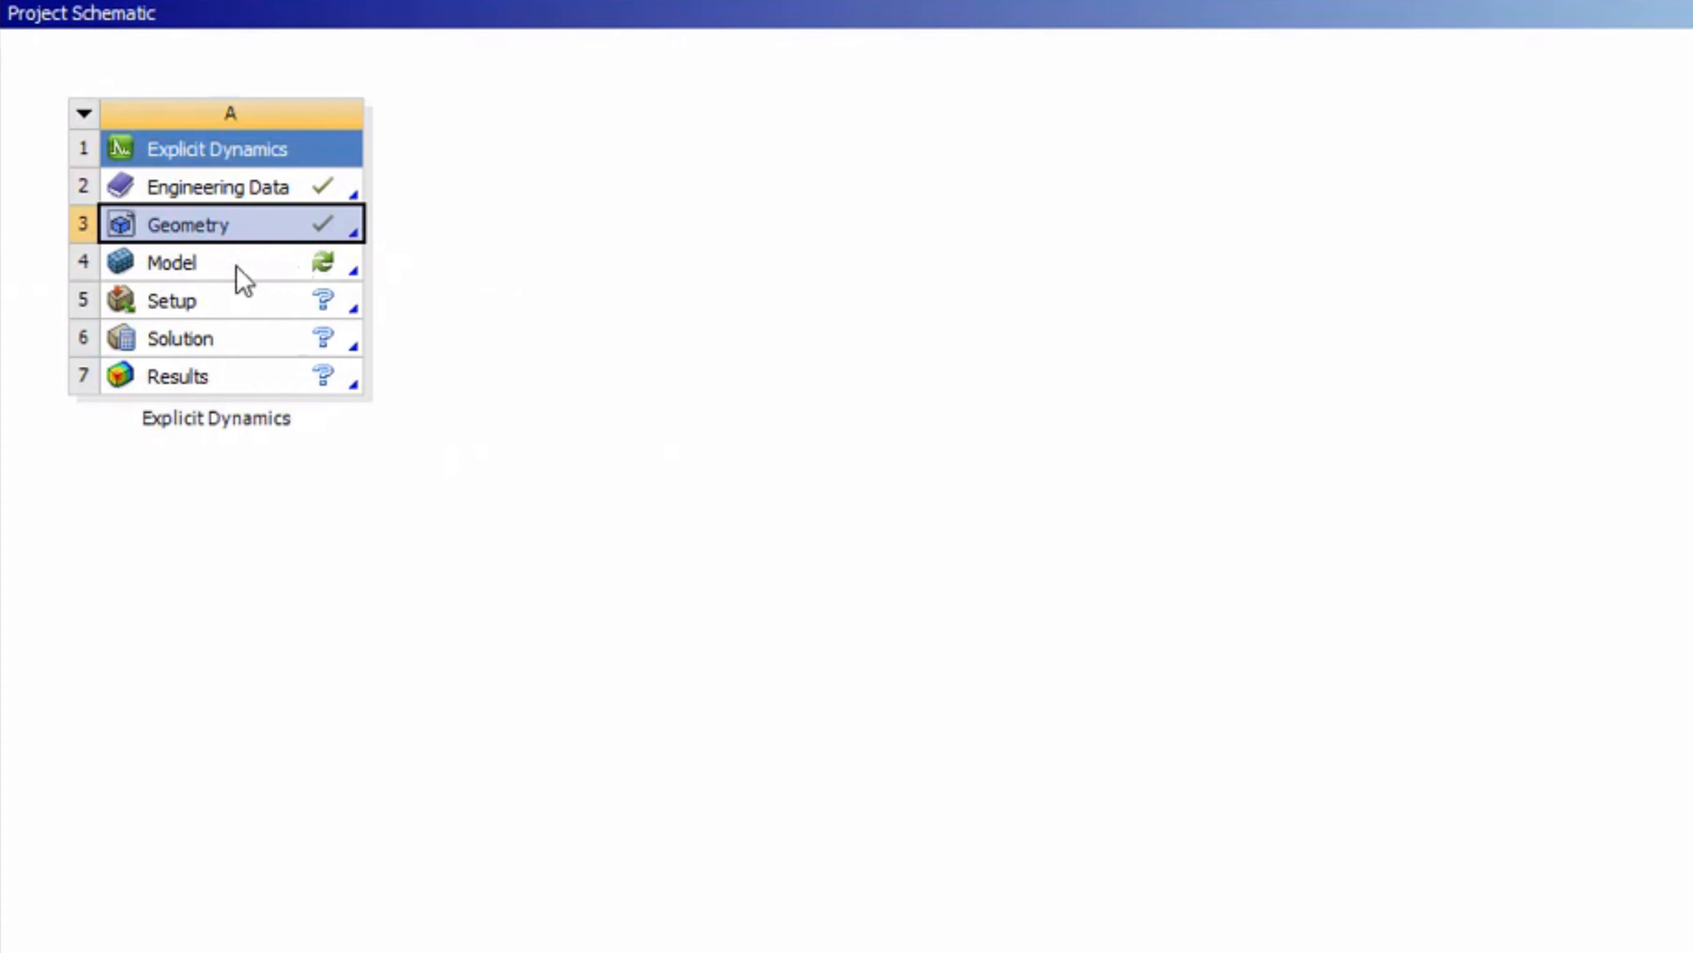
Step: Open the Explicit Dynamics system's model for editing in Mechanical
{"action": "left_click", "coordinate": [241, 280]}
{"action": "right_click", "coordinate": [242, 280]}
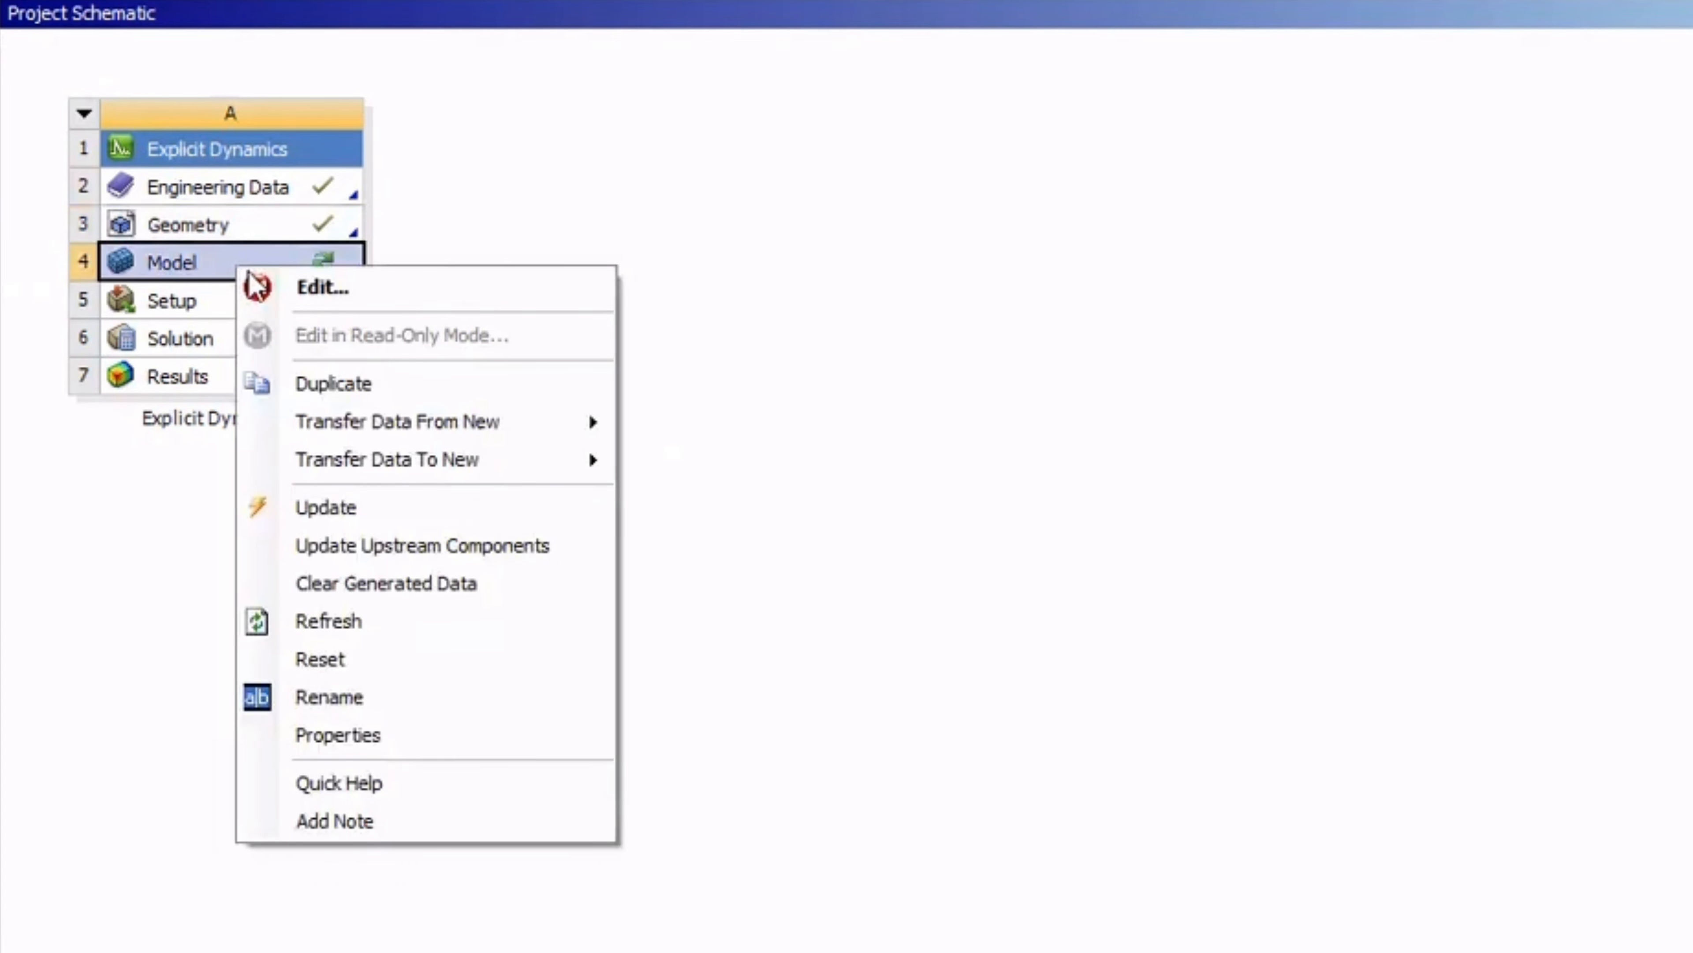
{"action": "left_click", "coordinate": [259, 293]}
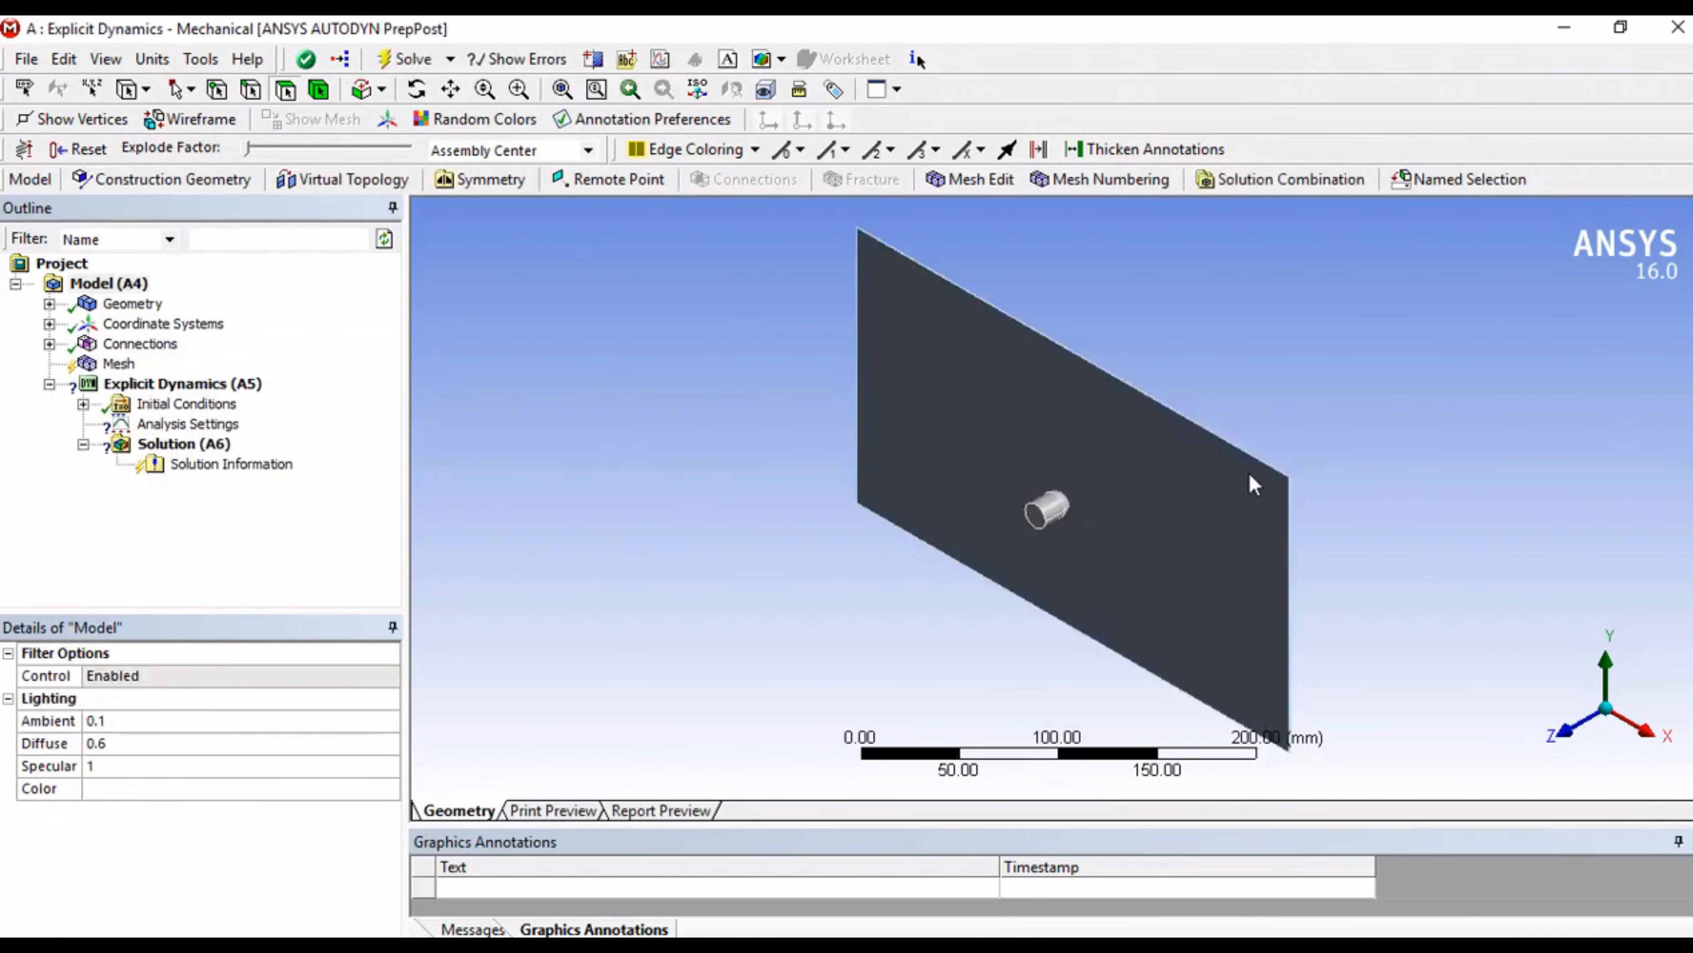
Step: Generate the mesh for the plate and bullet with the default mesh settings
{"action": "middle_click_drag", "start_coordinate": [1066, 459], "coordinate": [1367, 553]}
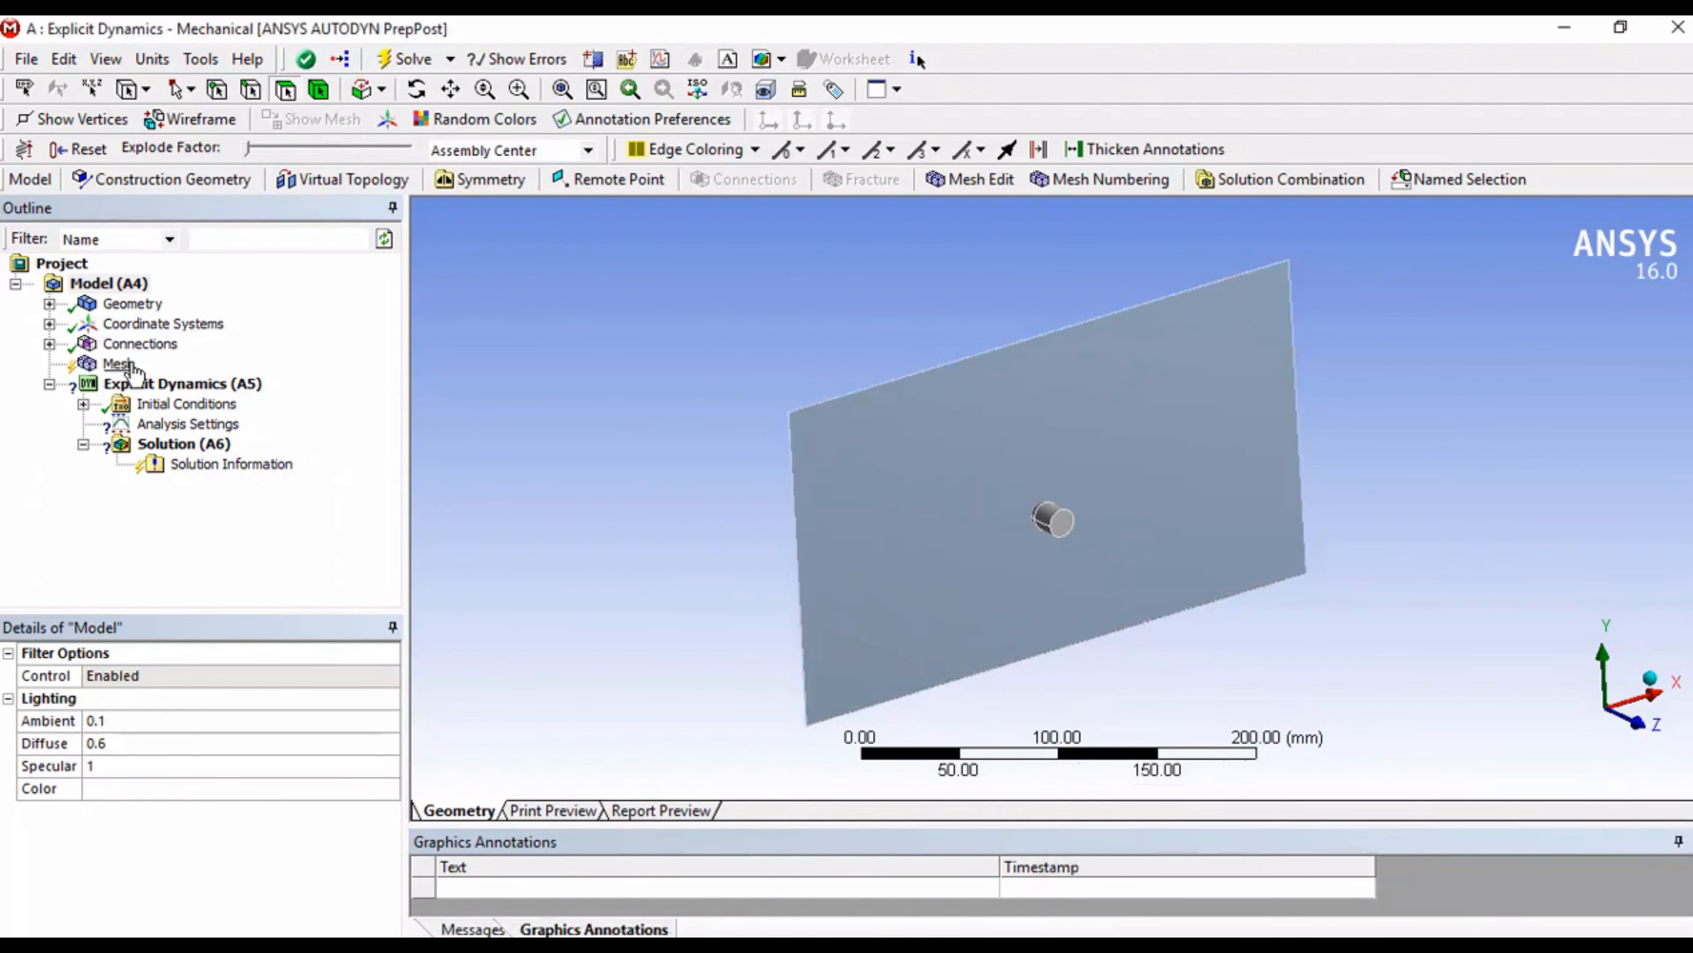
{"action": "left_click", "coordinate": [131, 364]}
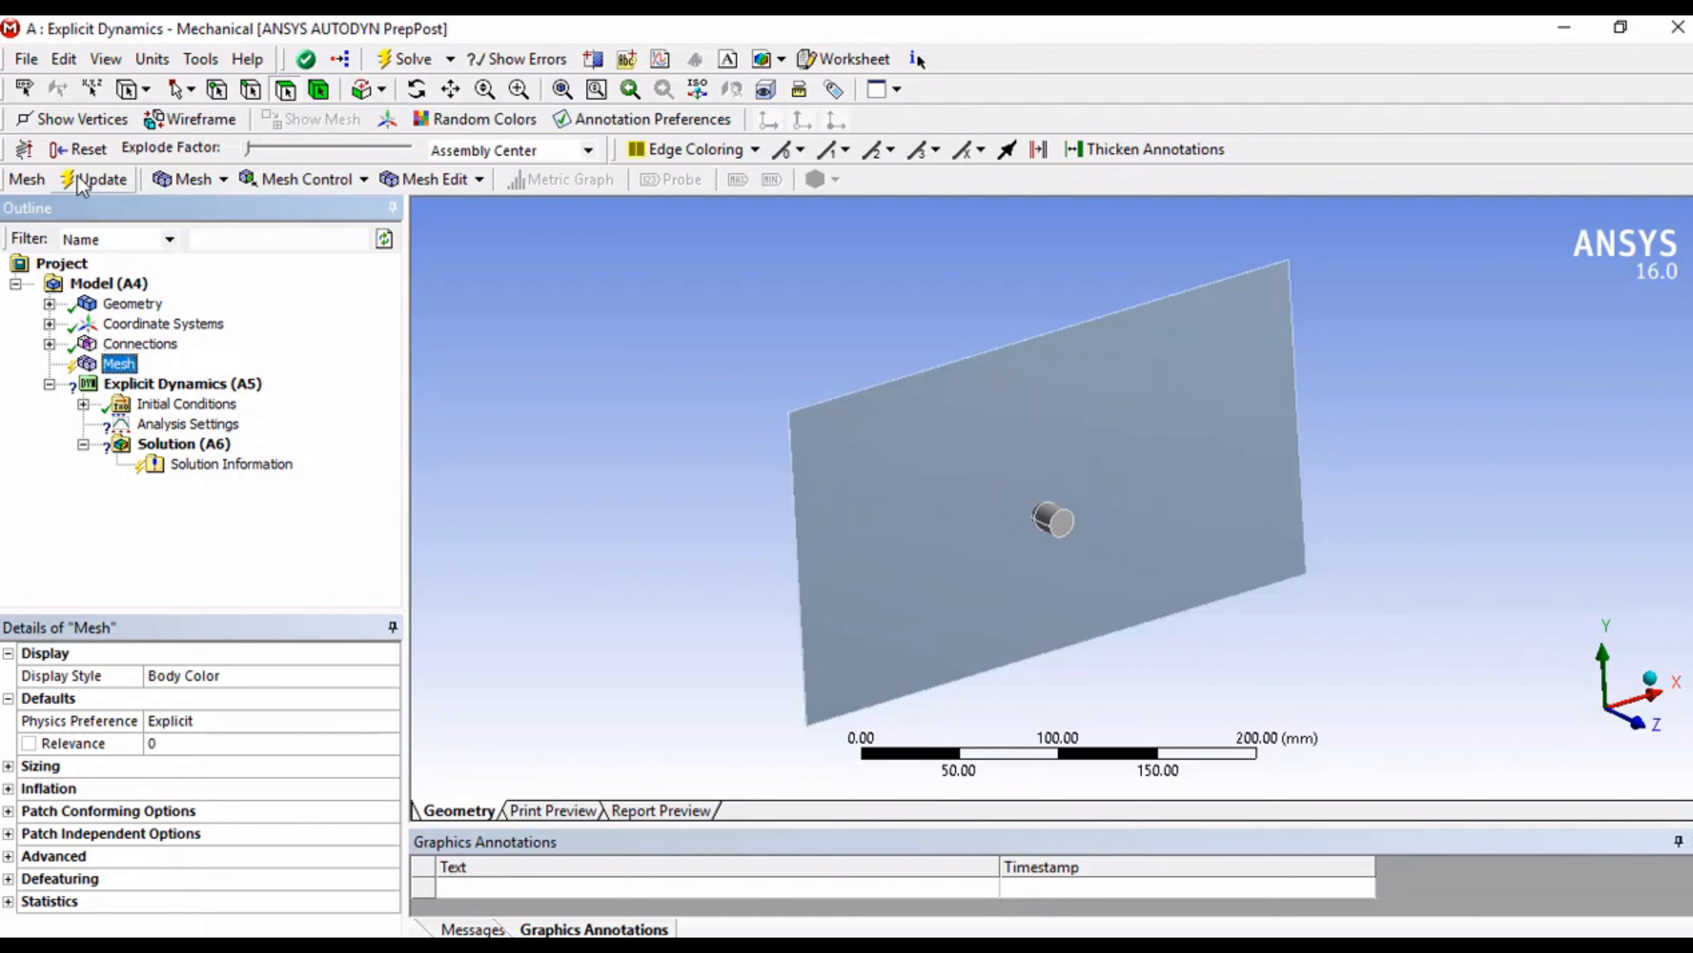
{"action": "right_click", "coordinate": [125, 365]}
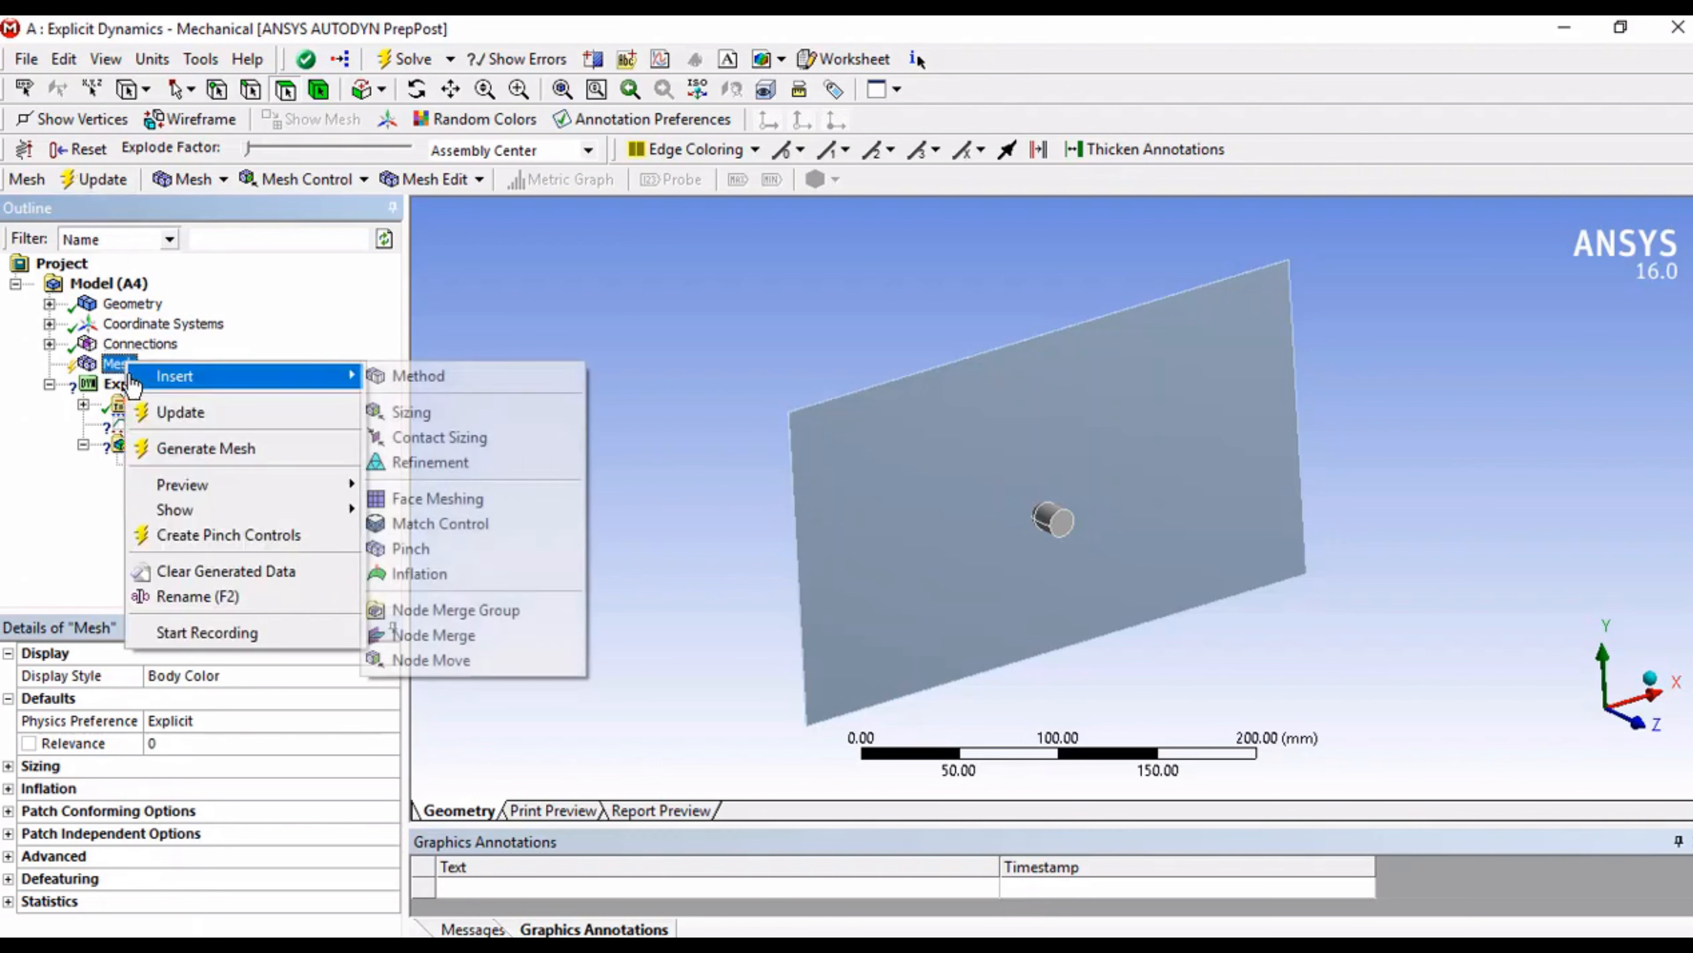
{"action": "left_click", "coordinate": [197, 450]}
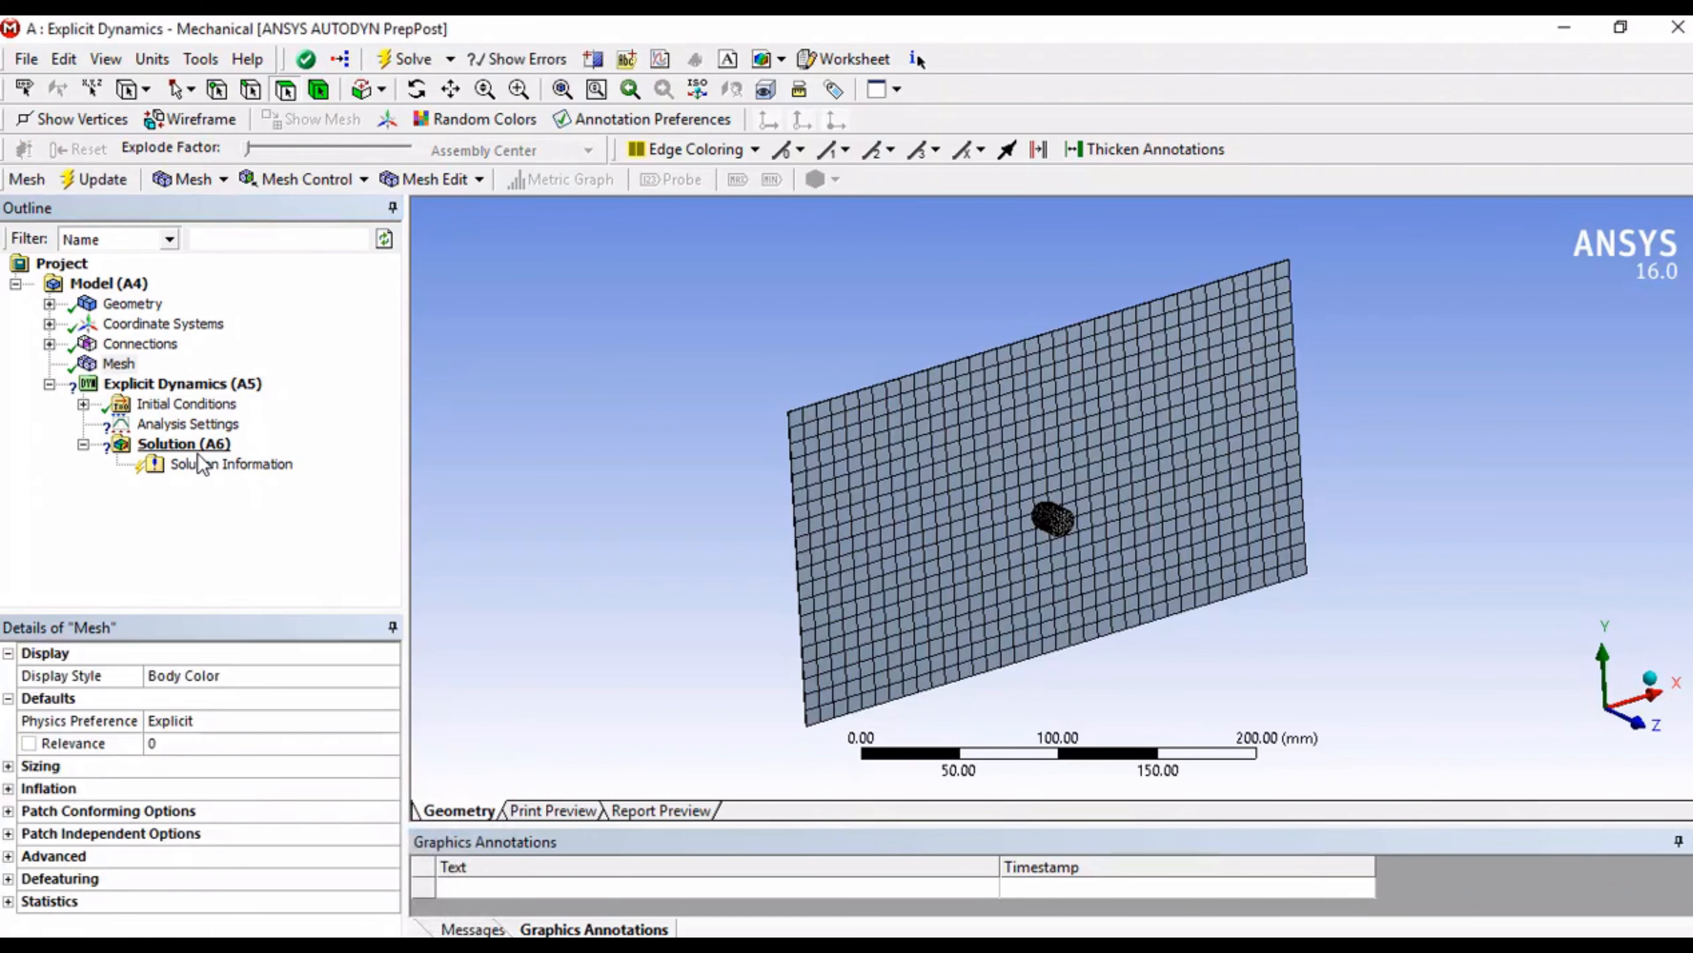
Step: Insert a velocity load in the Explicit Dynamics analysis and scope it to the bullet body
{"action": "scroll", "coordinate": [986, 553], "scroll_direction": "up", "scroll_amount": 6}
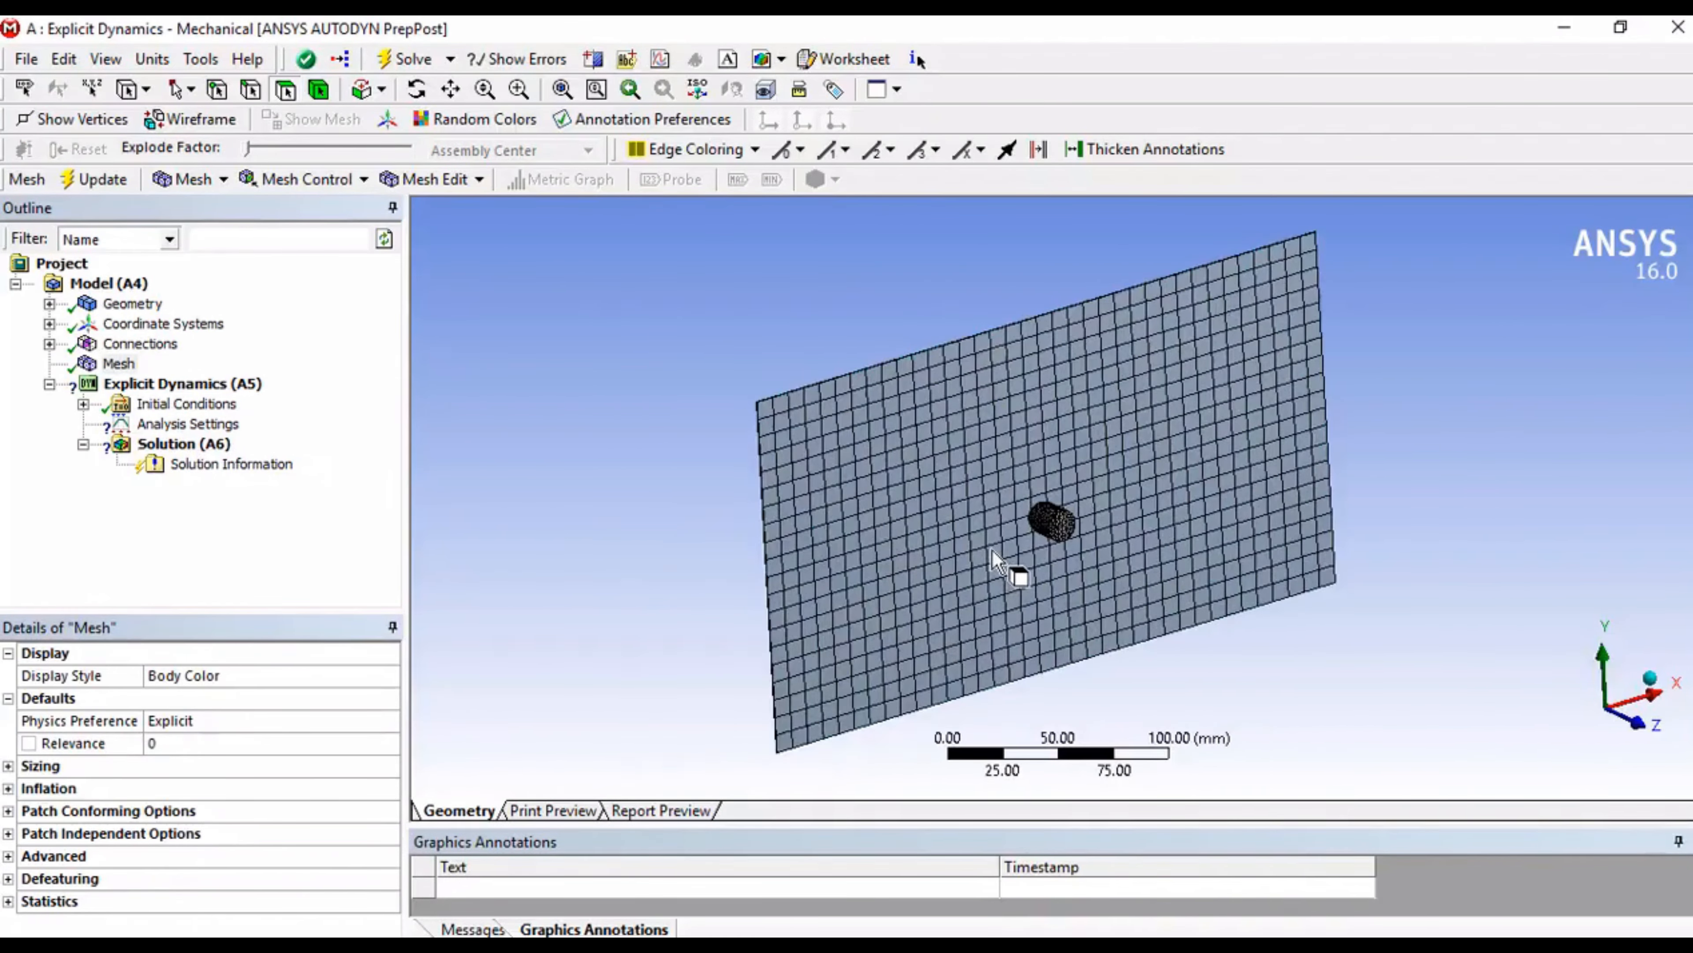
{"action": "left_click_drag", "start_coordinate": [976, 550], "coordinate": [1230, 520]}
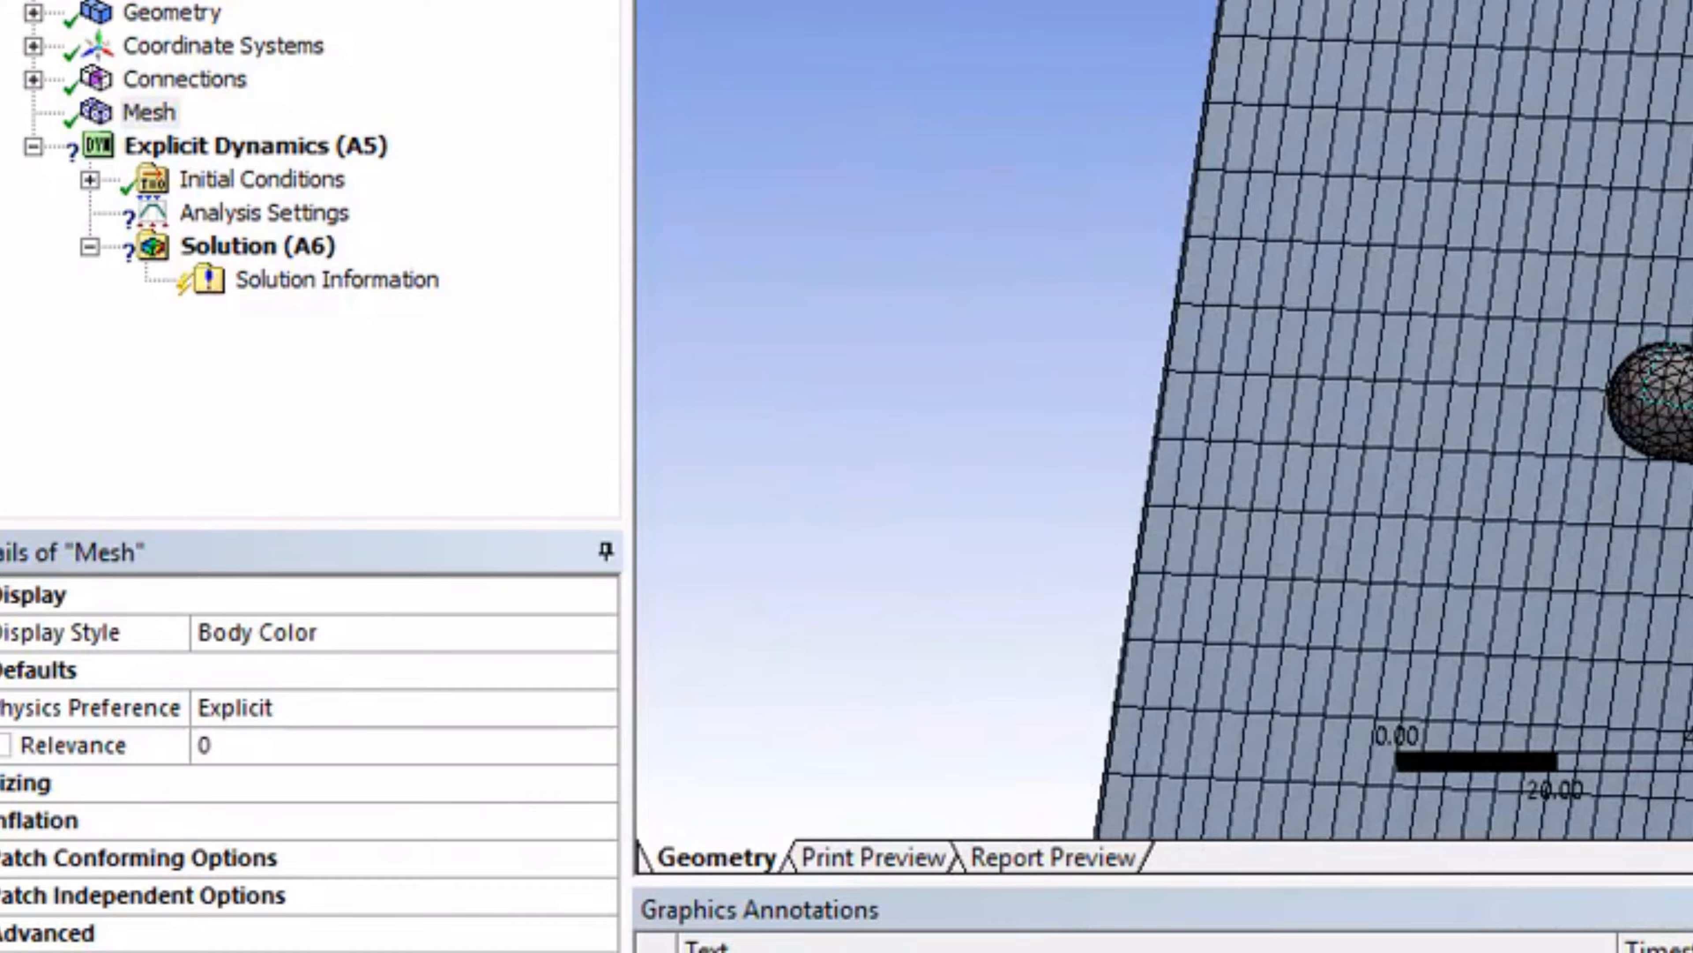
{"action": "left_click_drag", "start_coordinate": [1687, 460], "coordinate": [1614, 441]}
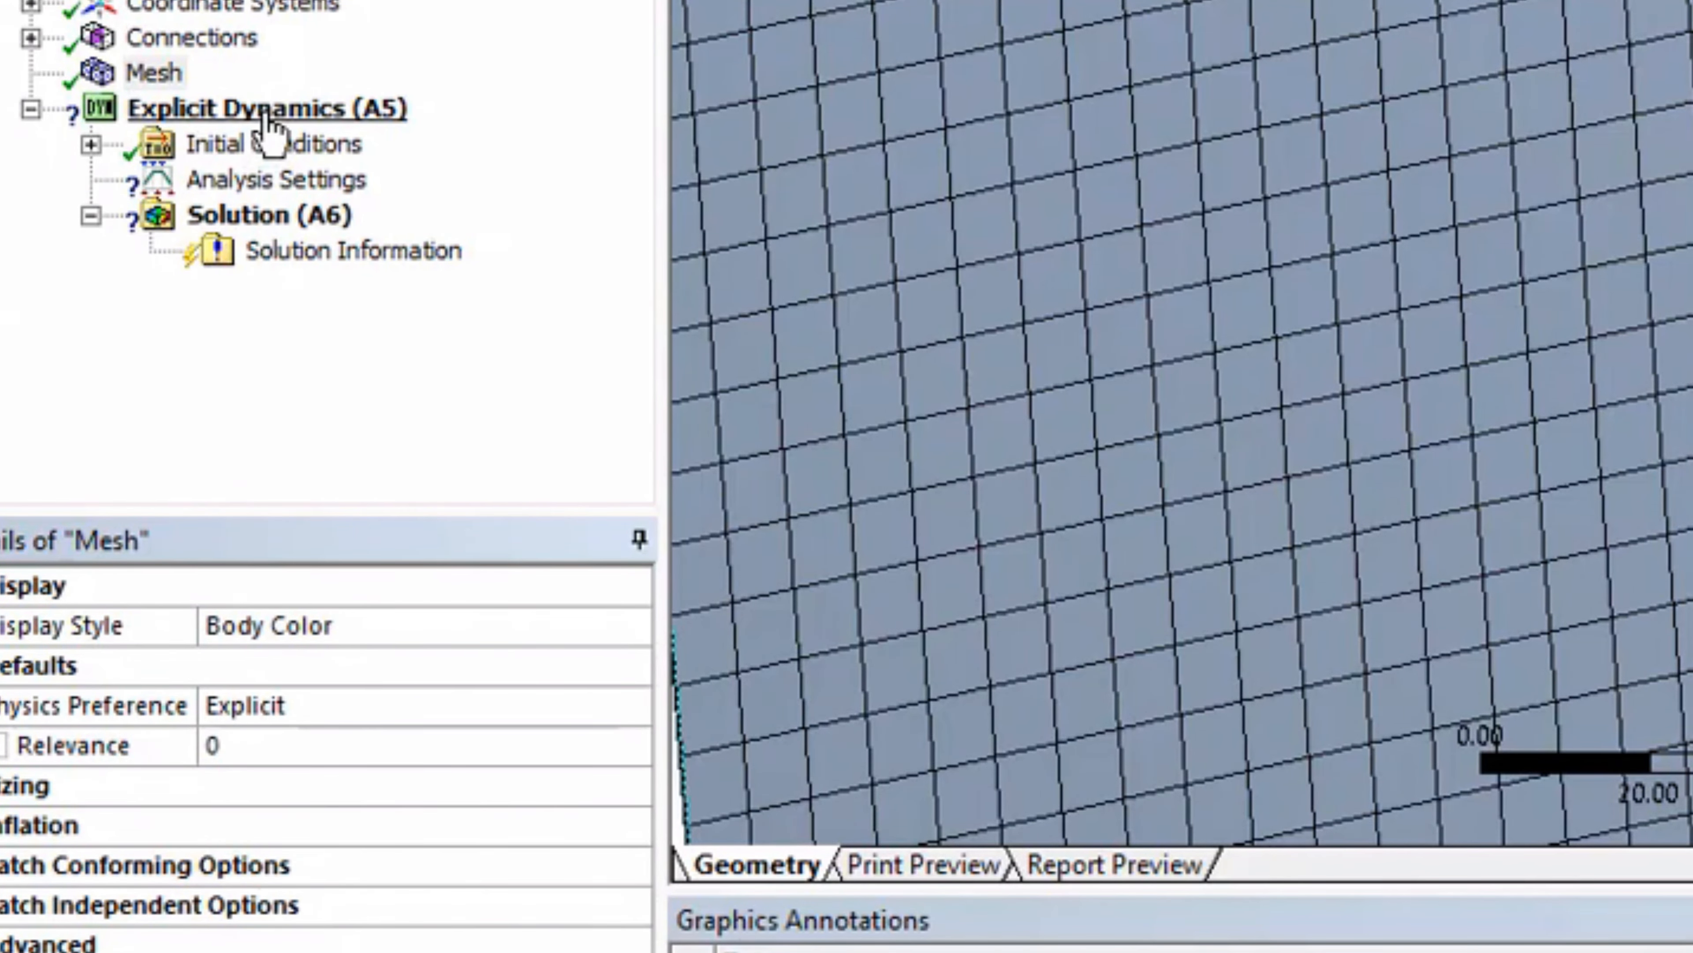
{"action": "right_click", "coordinate": [267, 110]}
{"action": "mouse_move", "coordinate": [300, 138]}
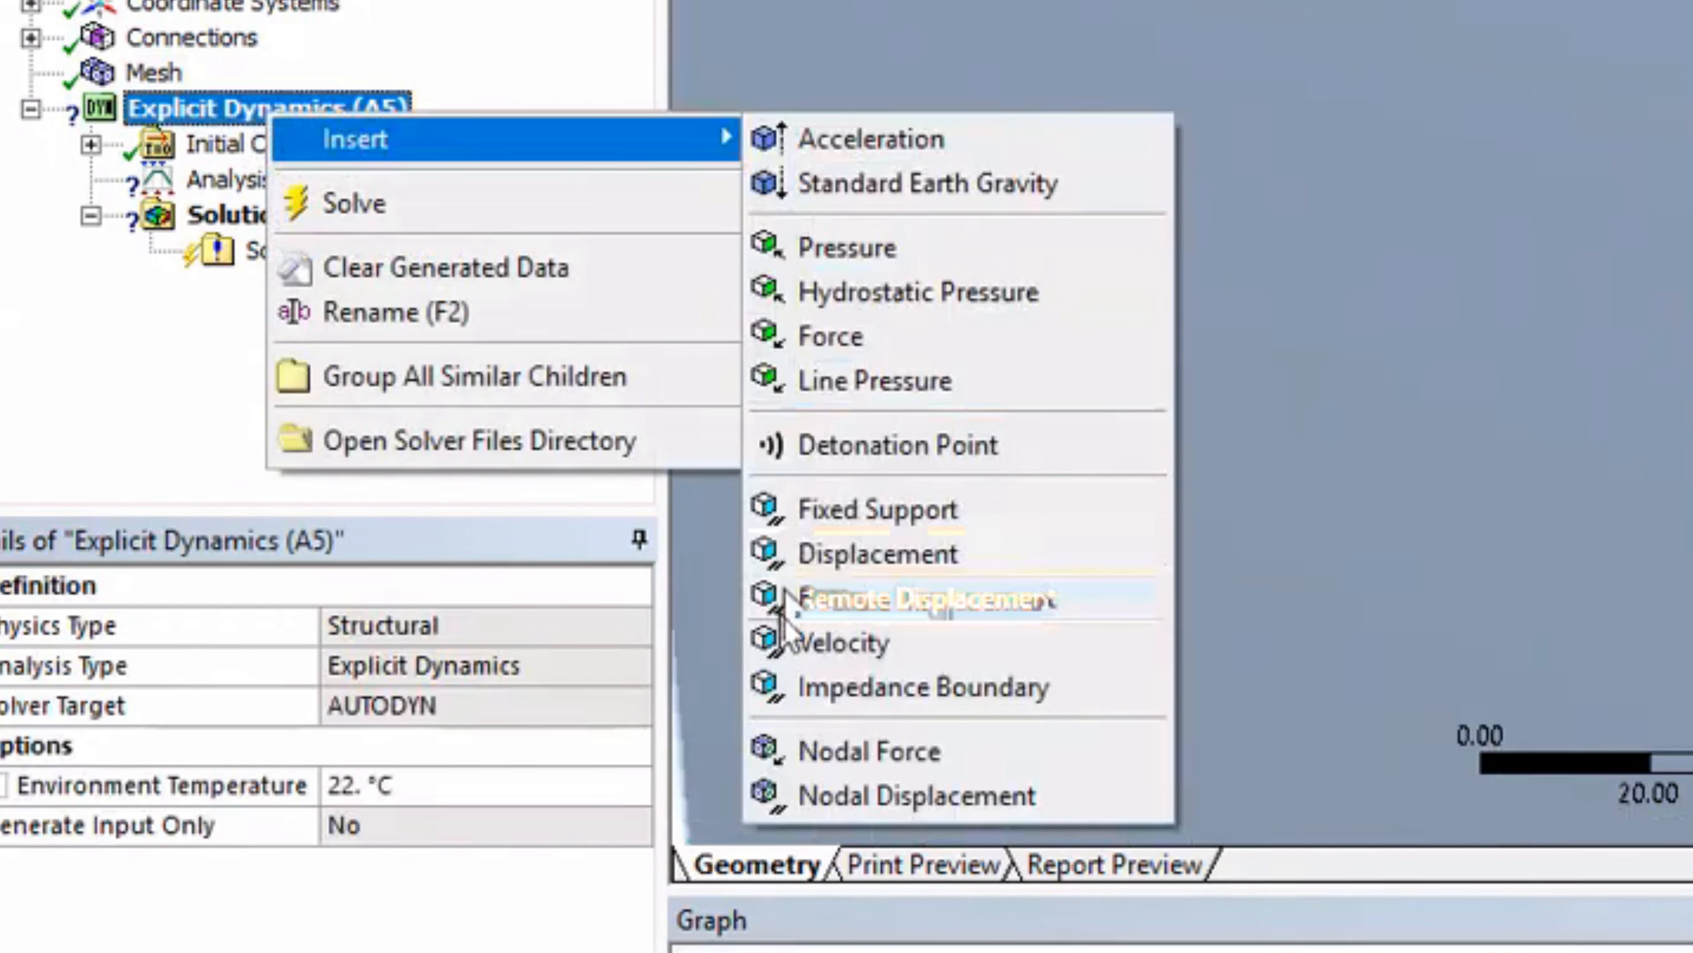
{"action": "left_click", "coordinate": [843, 642]}
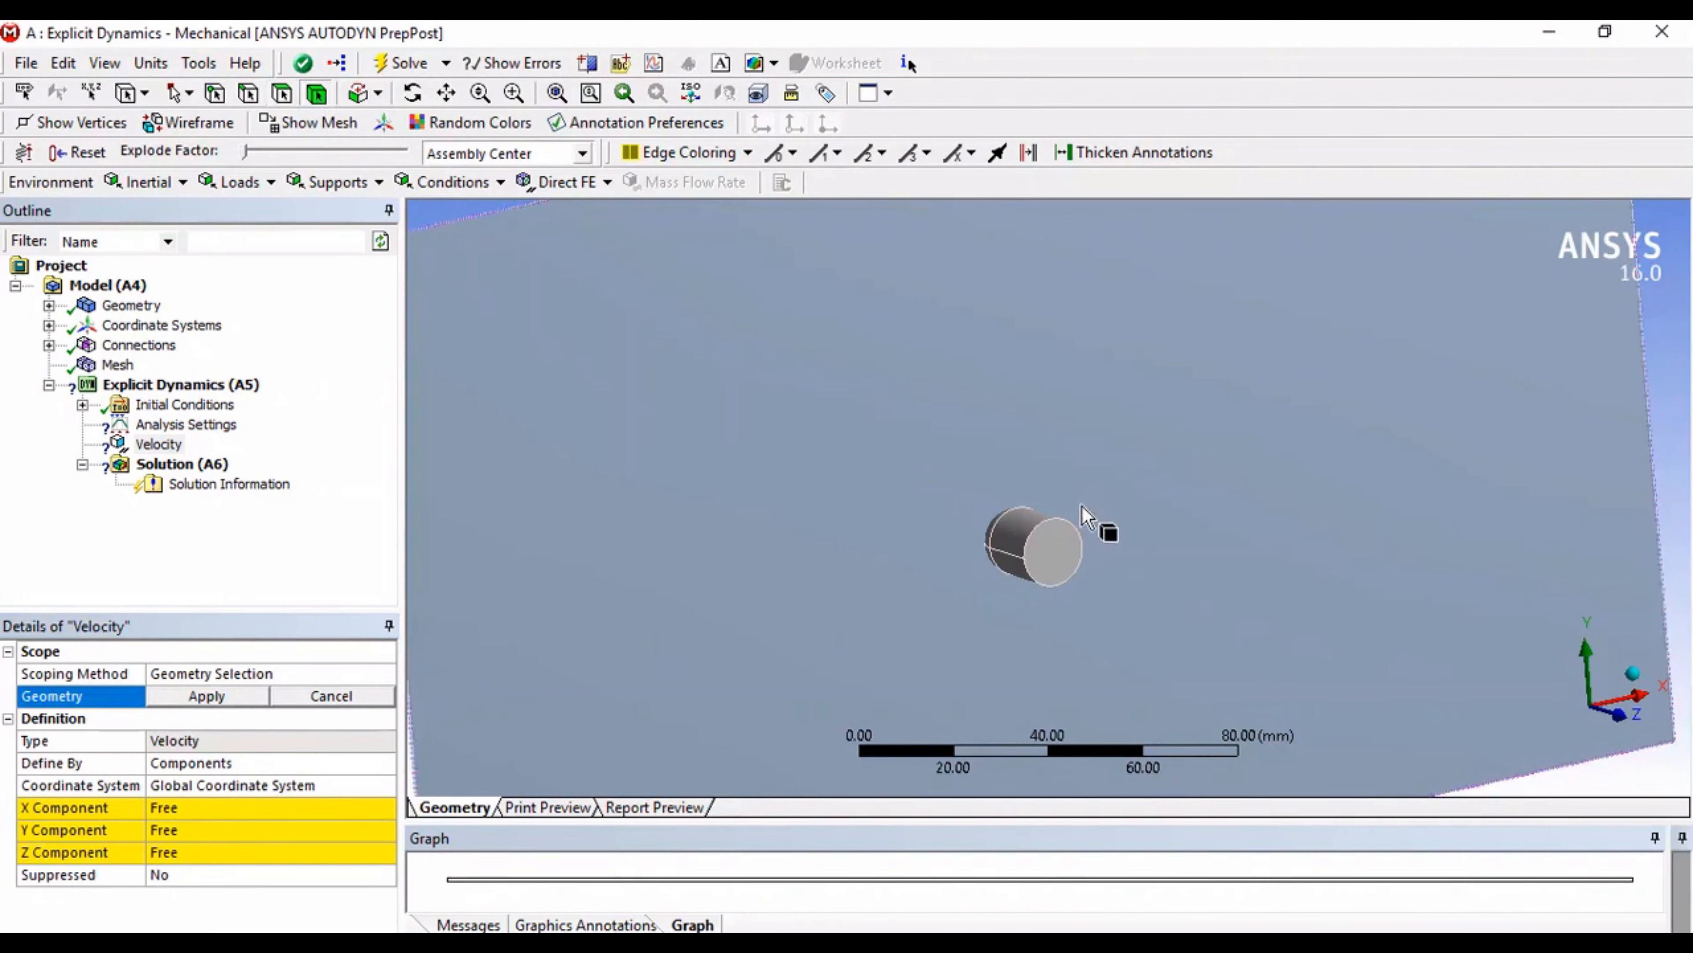
{"action": "left_click", "coordinate": [1062, 550]}
{"action": "left_click", "coordinate": [207, 696]}
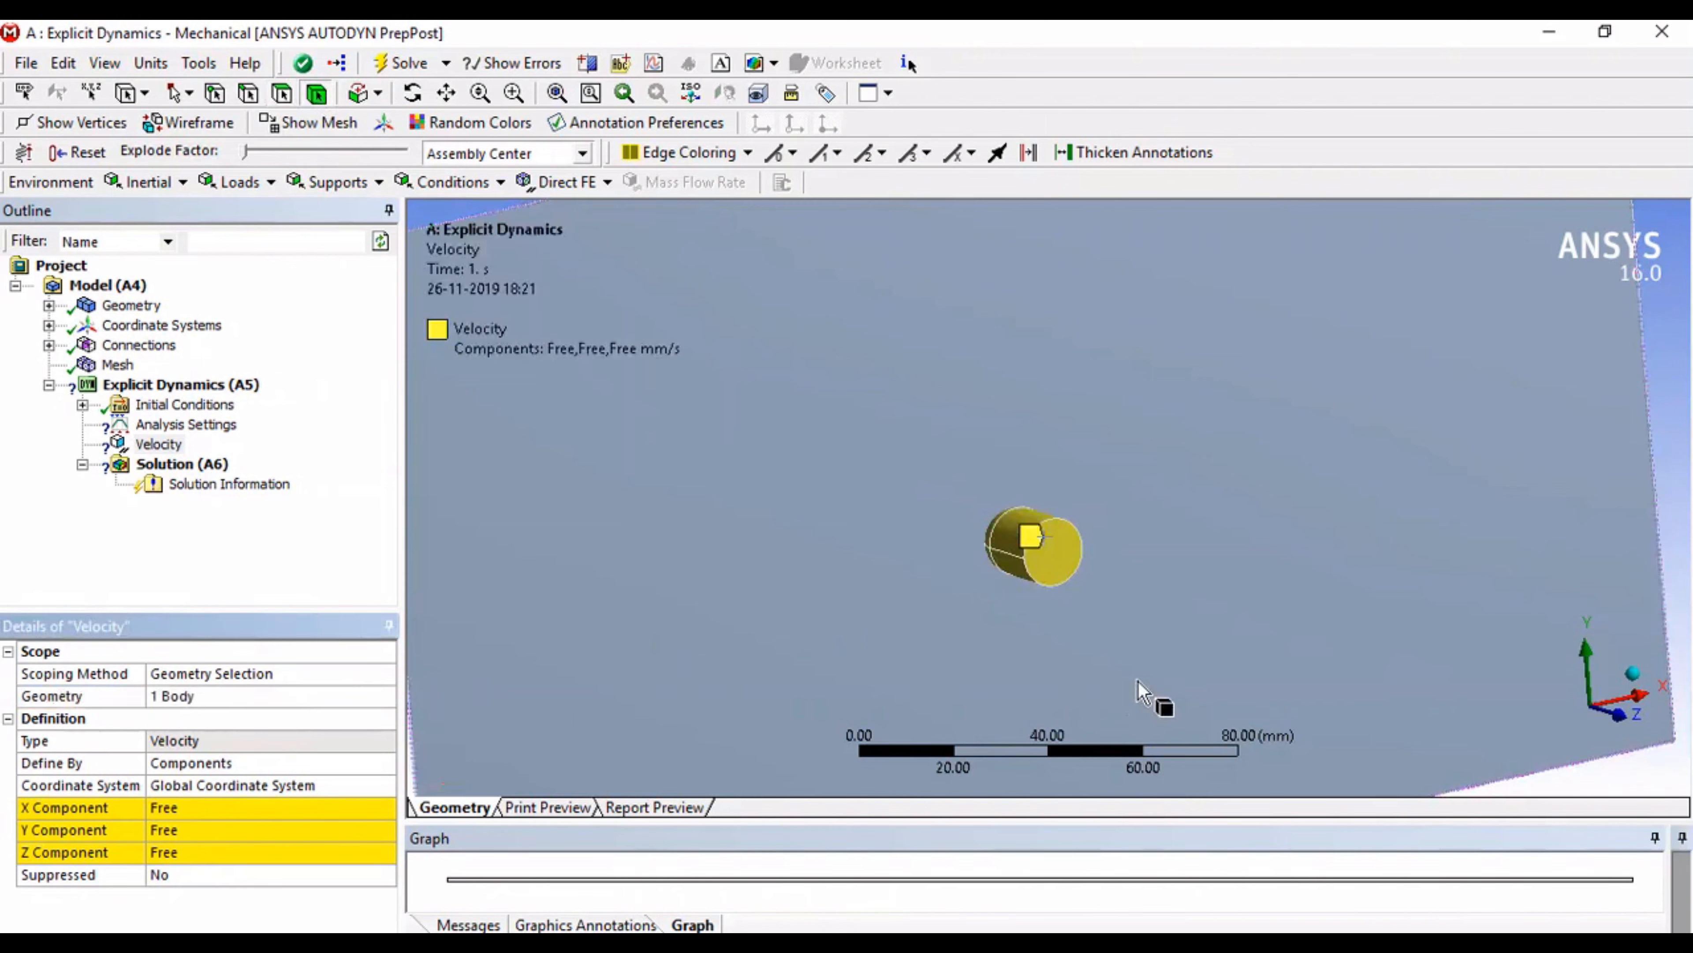
Step: Set the velocity load's Z component to -300 mm/s
{"action": "left_click", "coordinate": [191, 854]}
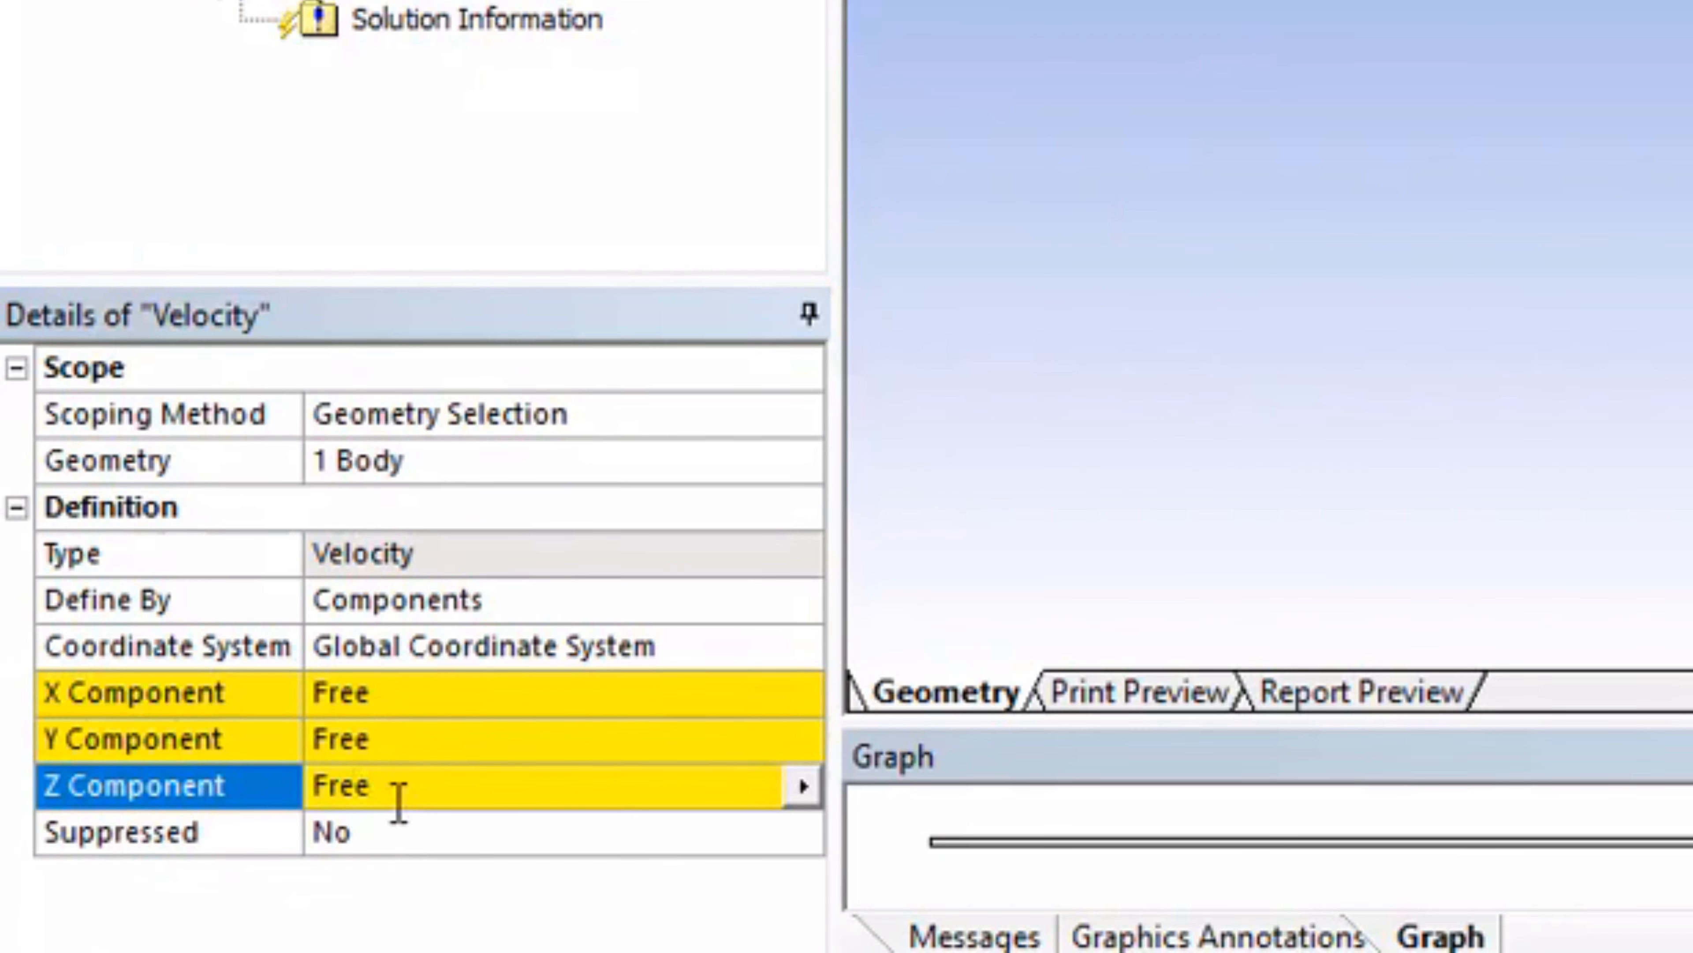
{"action": "left_click", "coordinate": [399, 787]}
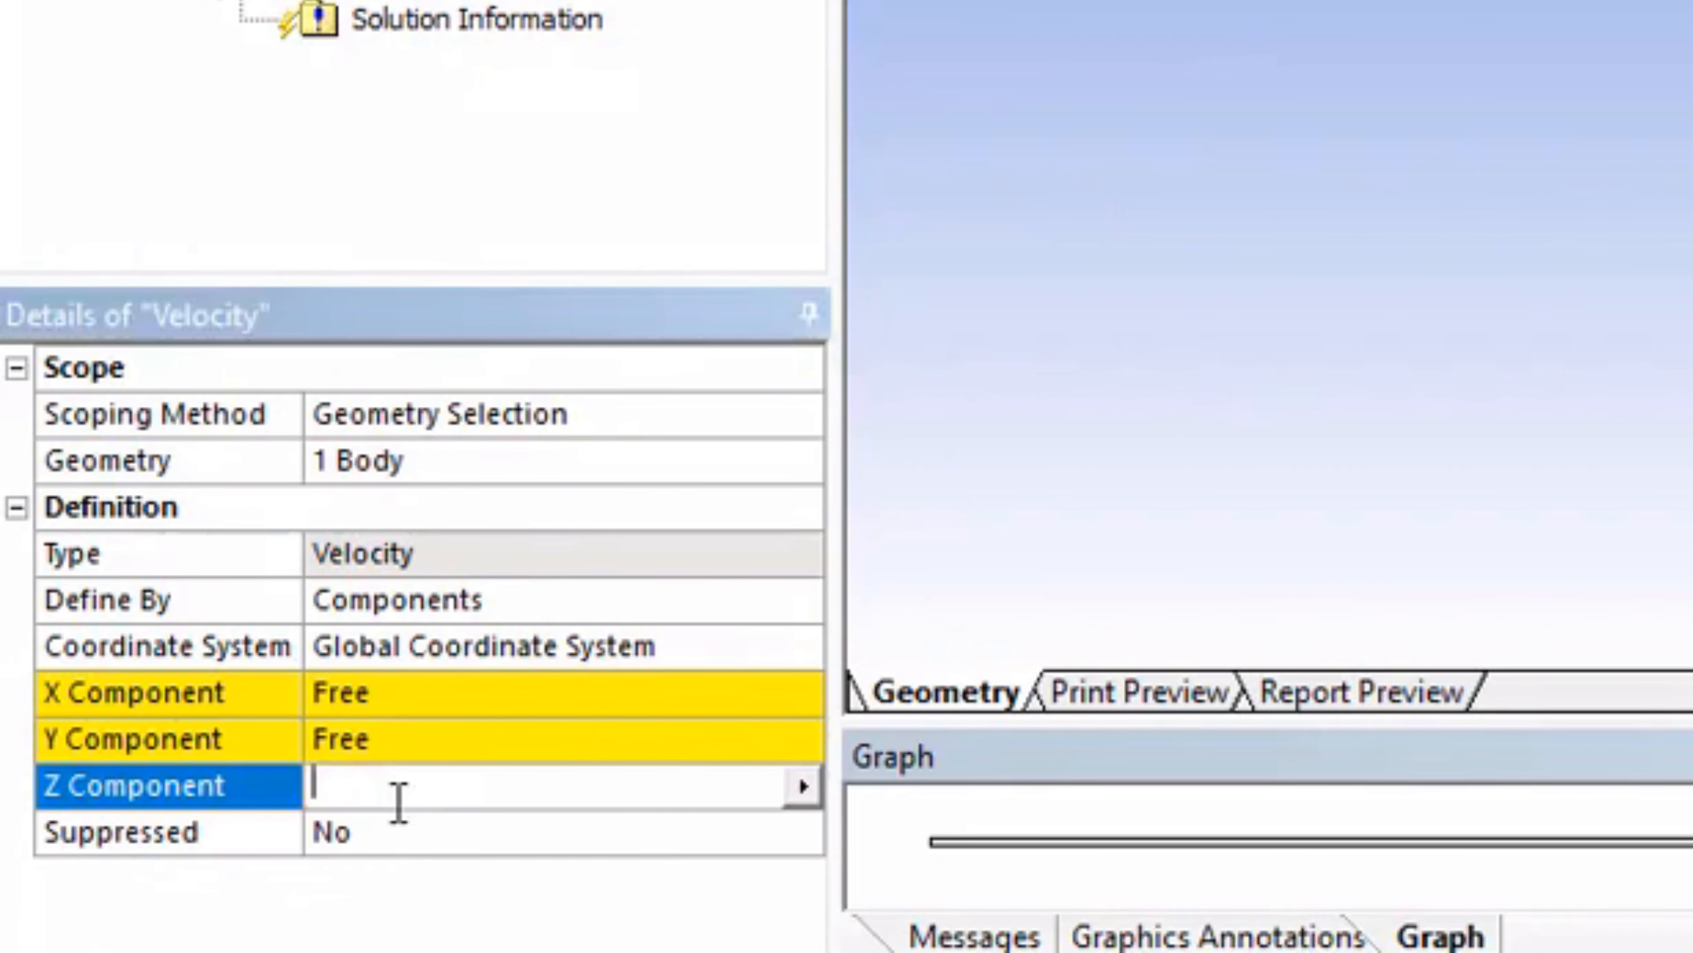
{"action": "type", "text": "-300"}
{"action": "key", "text": "Return"}
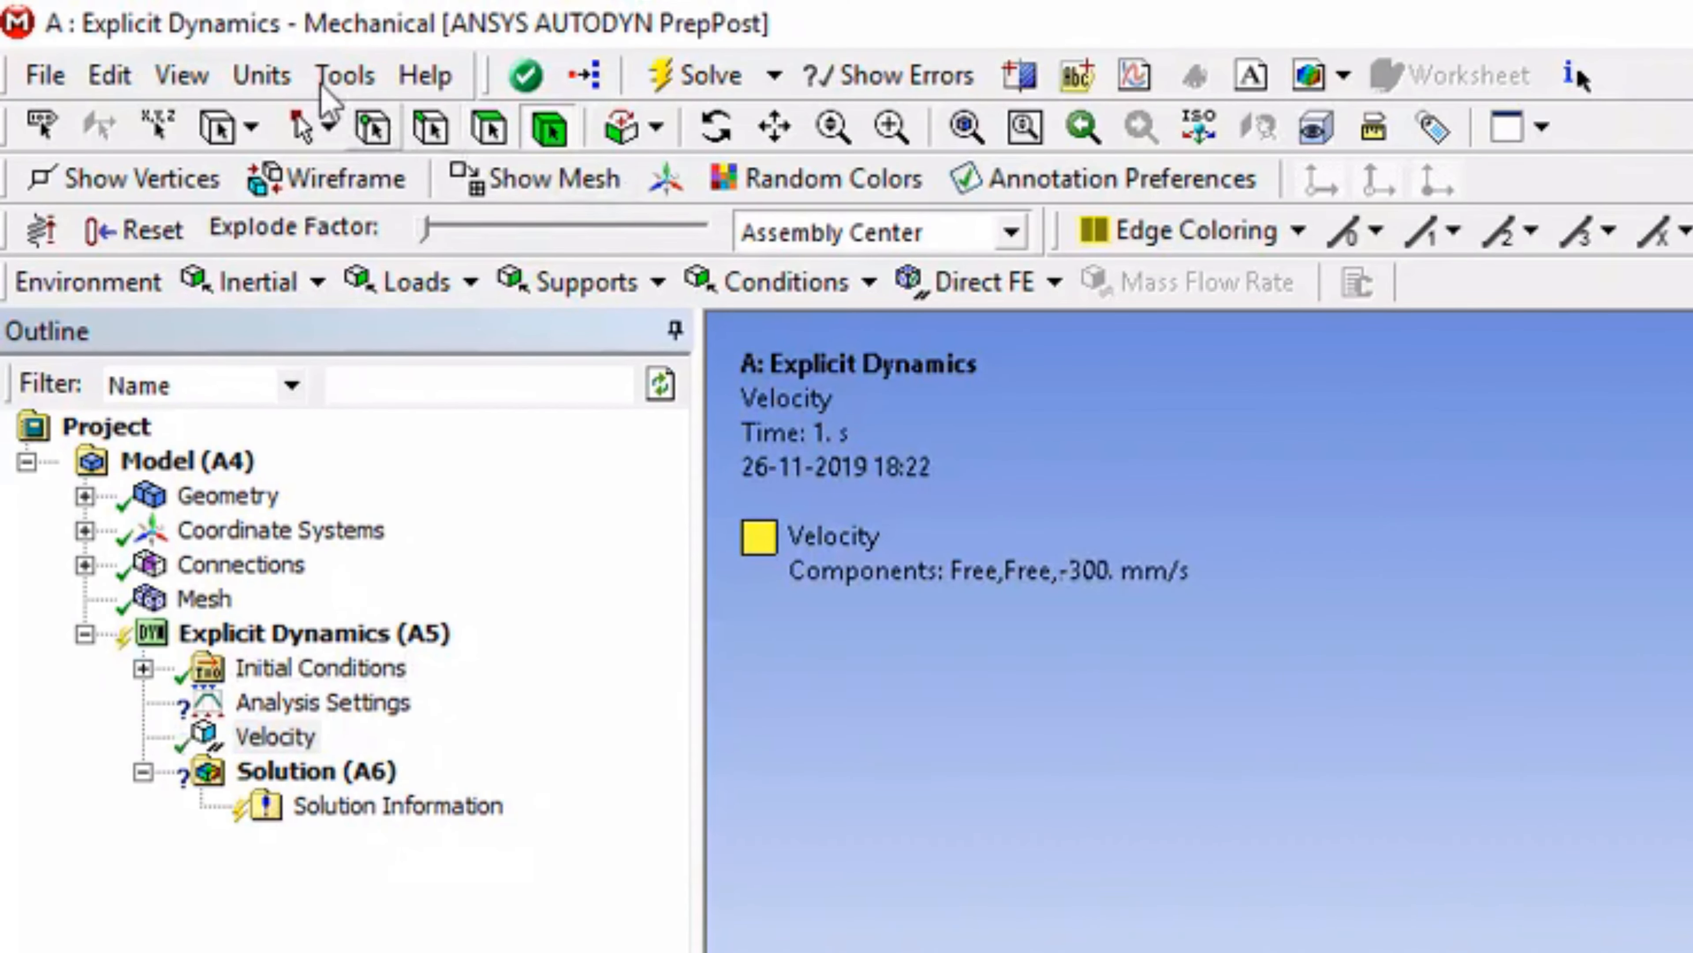
Step: Switch the length unit to metres and set the velocity load's Z component to -300 m/s
{"action": "left_click", "coordinate": [273, 75]}
{"action": "left_click", "coordinate": [304, 126]}
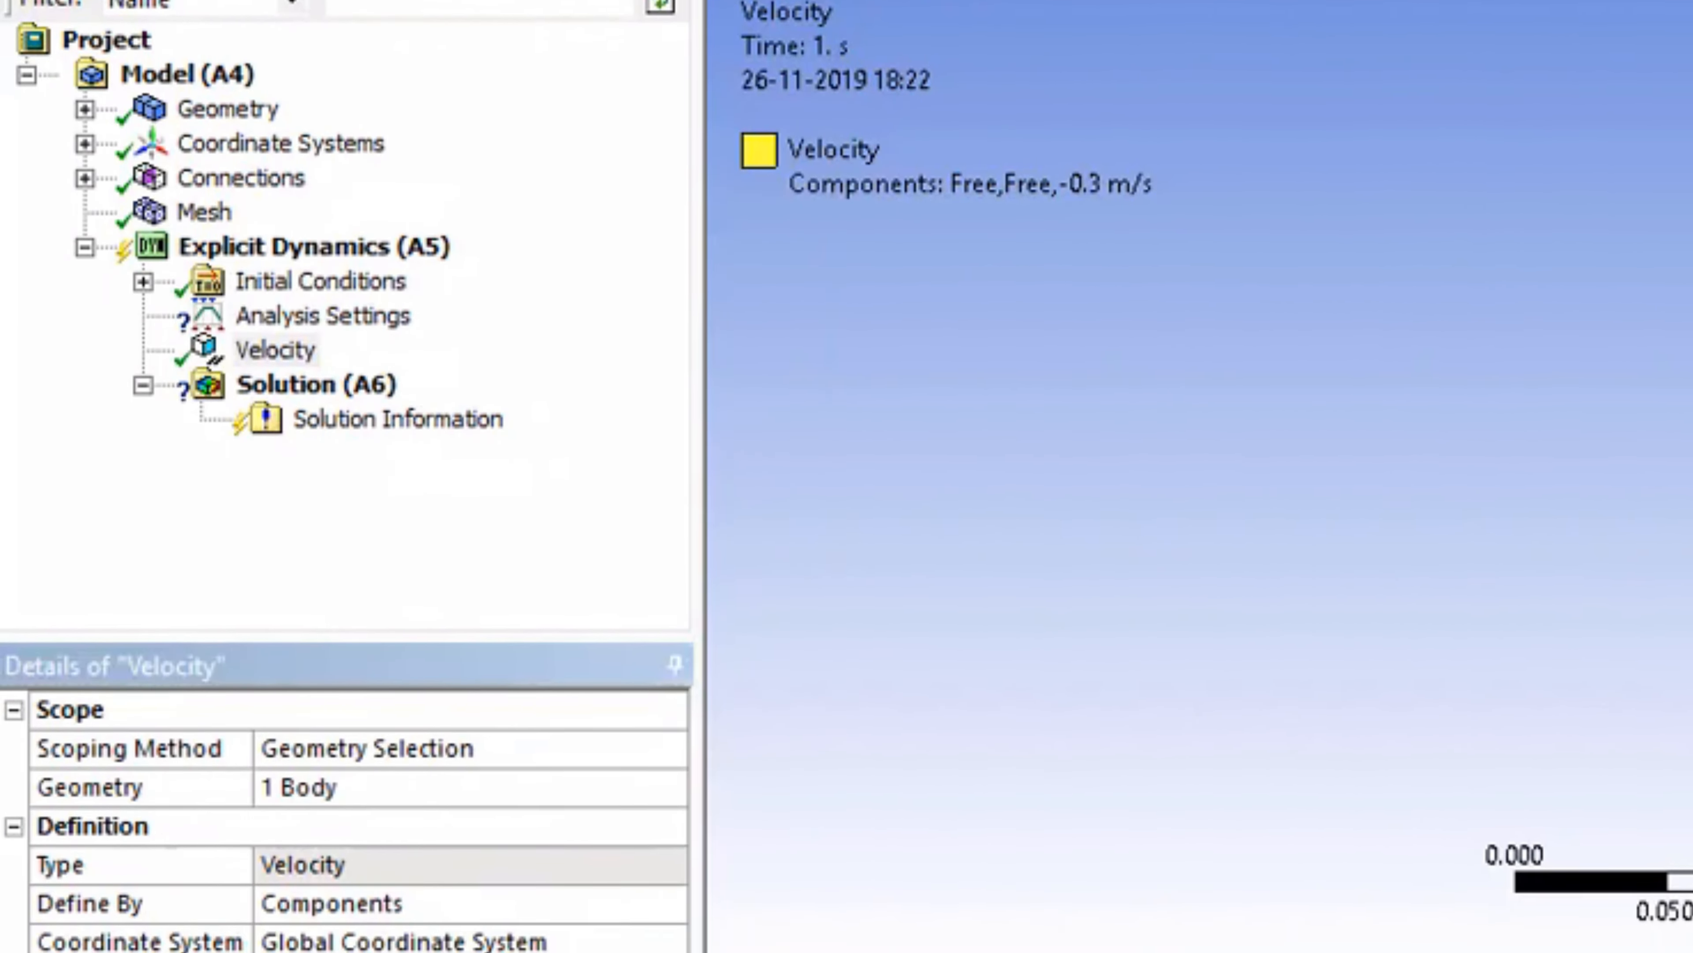
{"action": "left_click", "coordinate": [340, 952]}
{"action": "type", "text": "-300"}
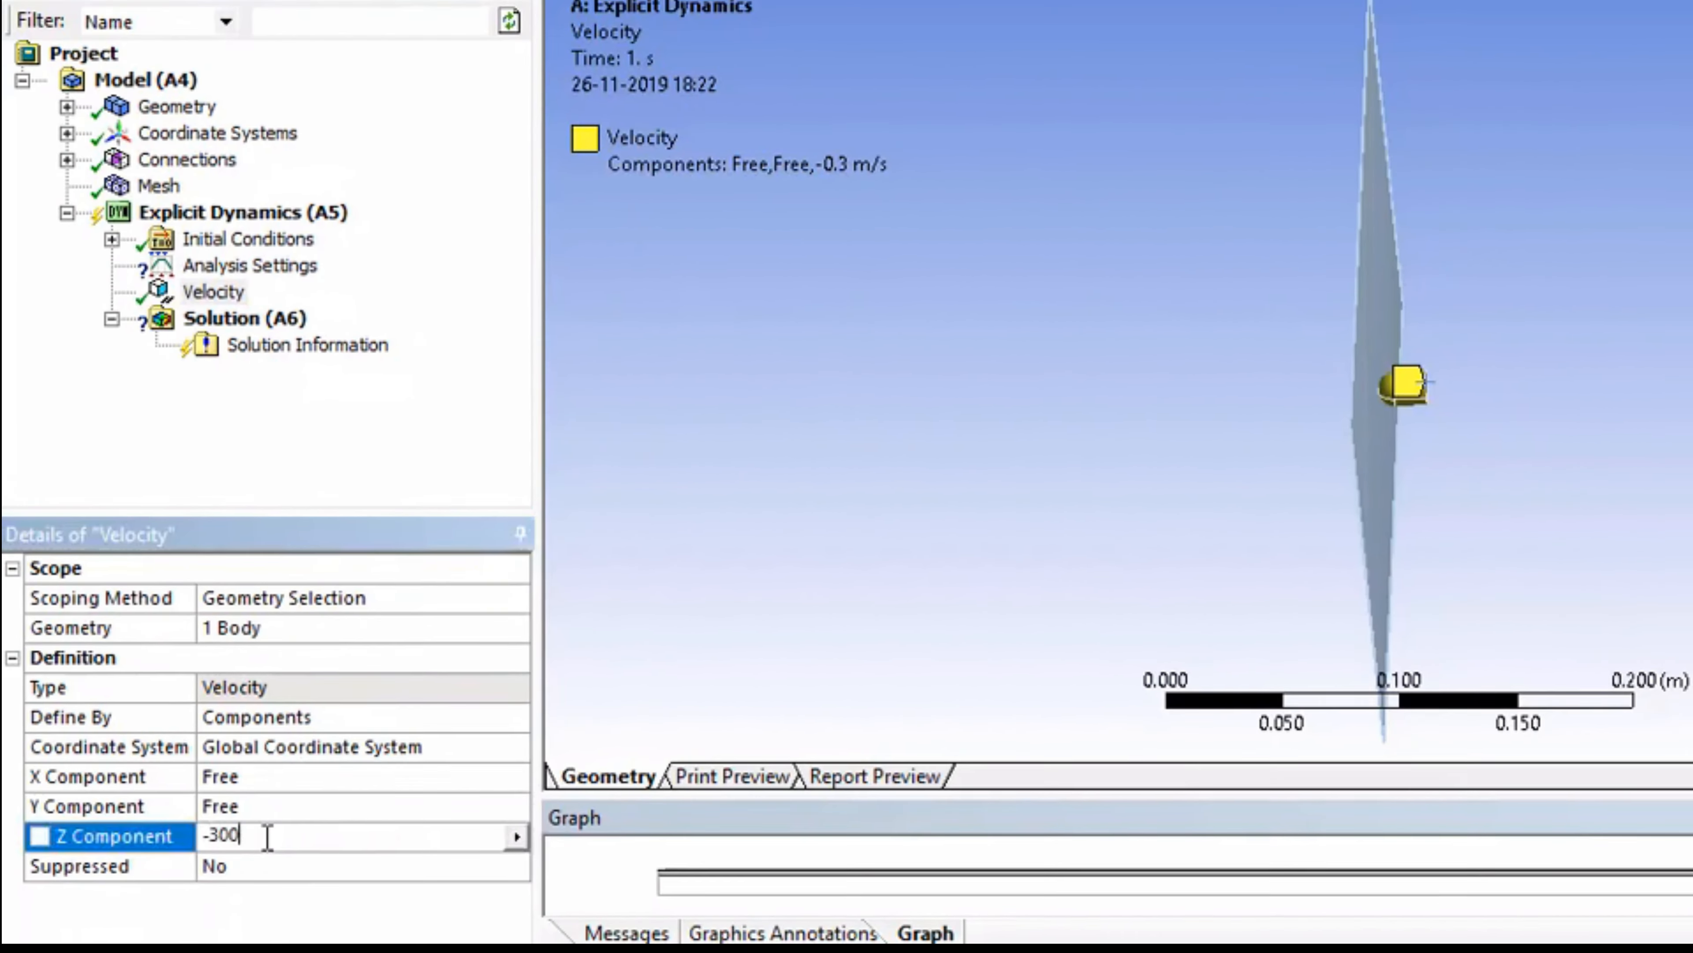
{"action": "key", "text": "Return"}
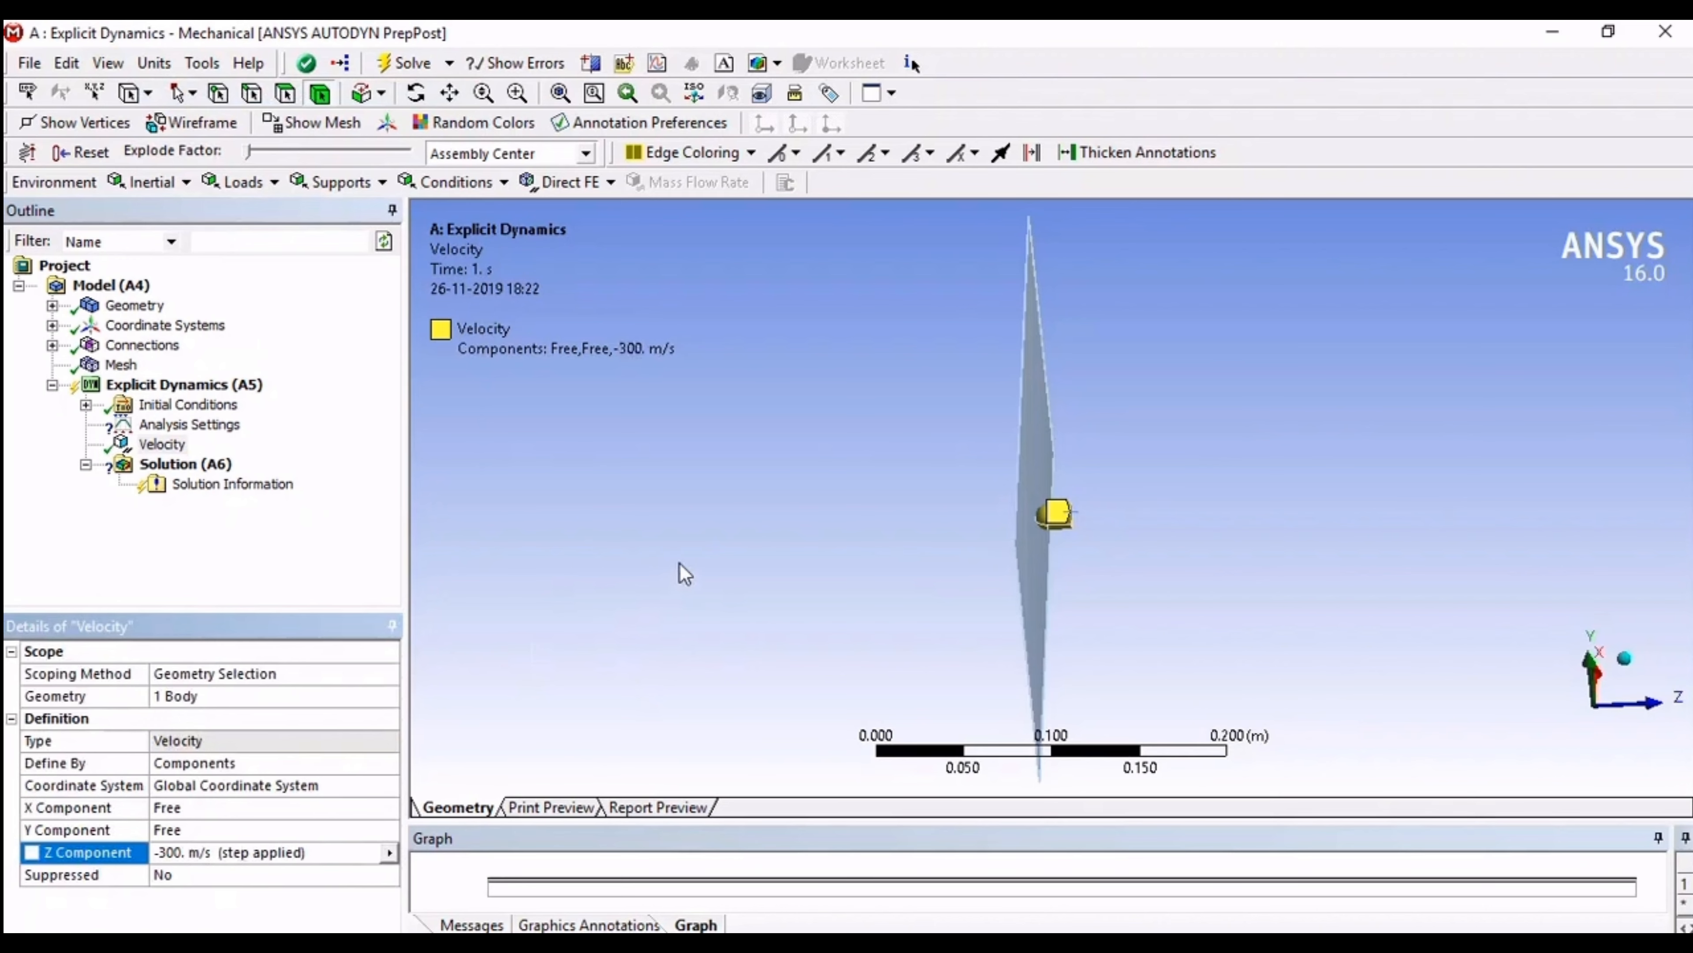
Step: Insert a fixed support in the Explicit Dynamics analysis
{"action": "middle_click_drag", "start_coordinate": [680, 571], "coordinate": [660, 534]}
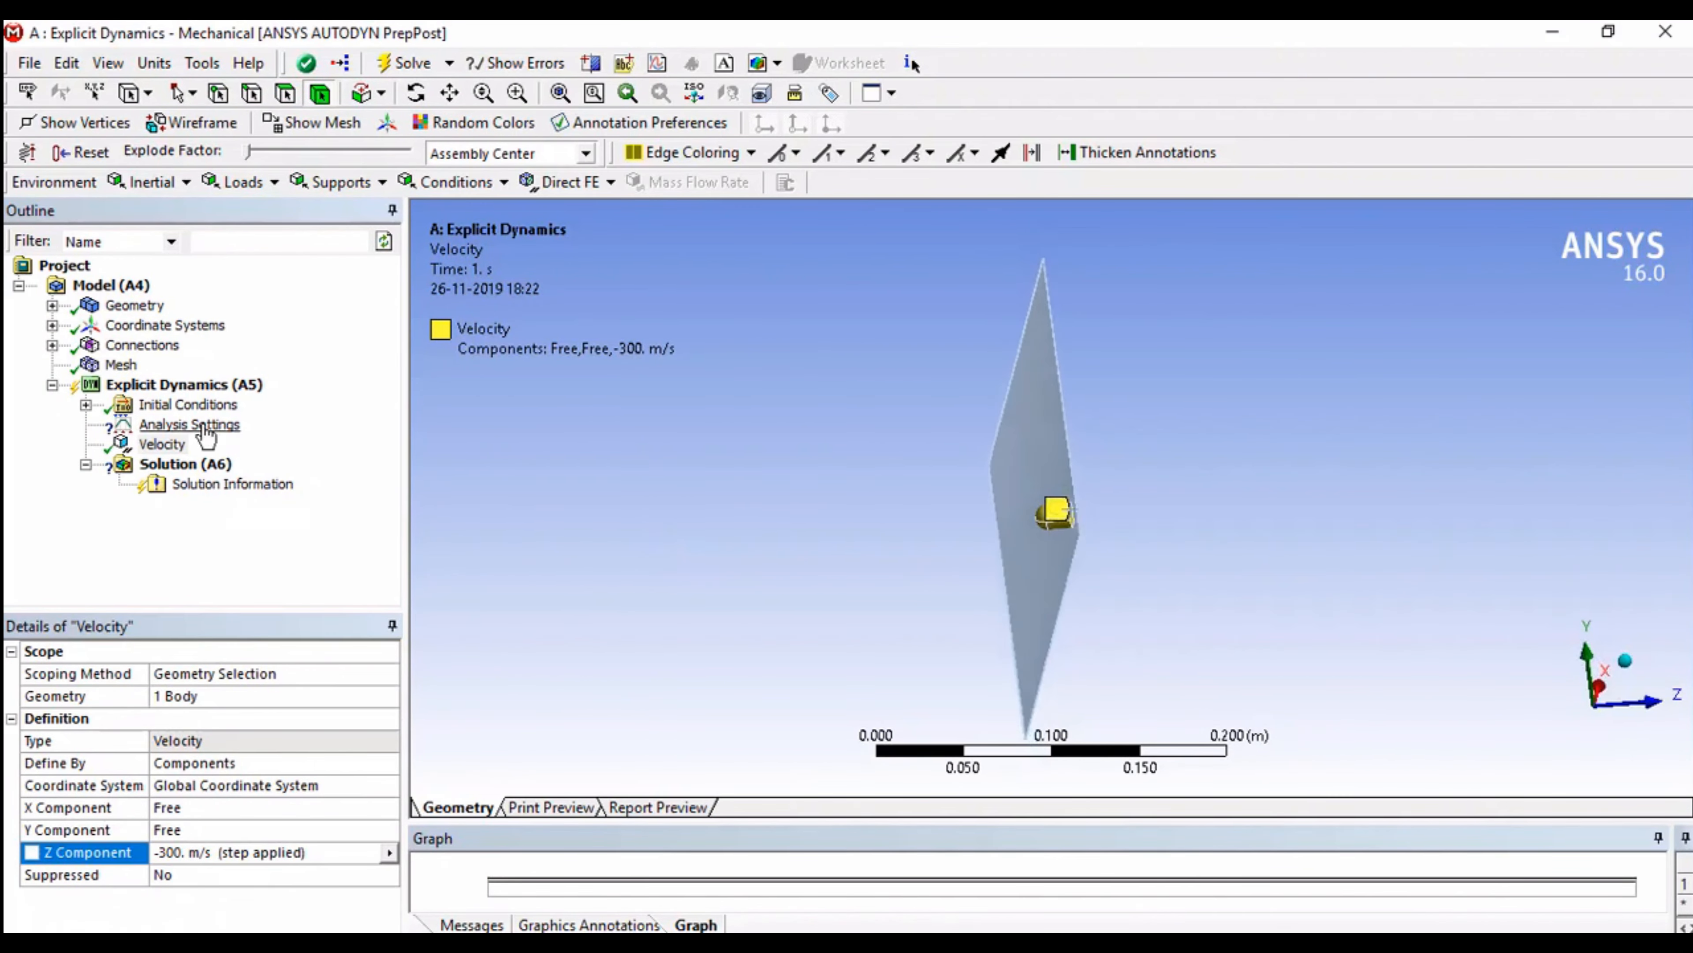
{"action": "right_click", "coordinate": [215, 395]}
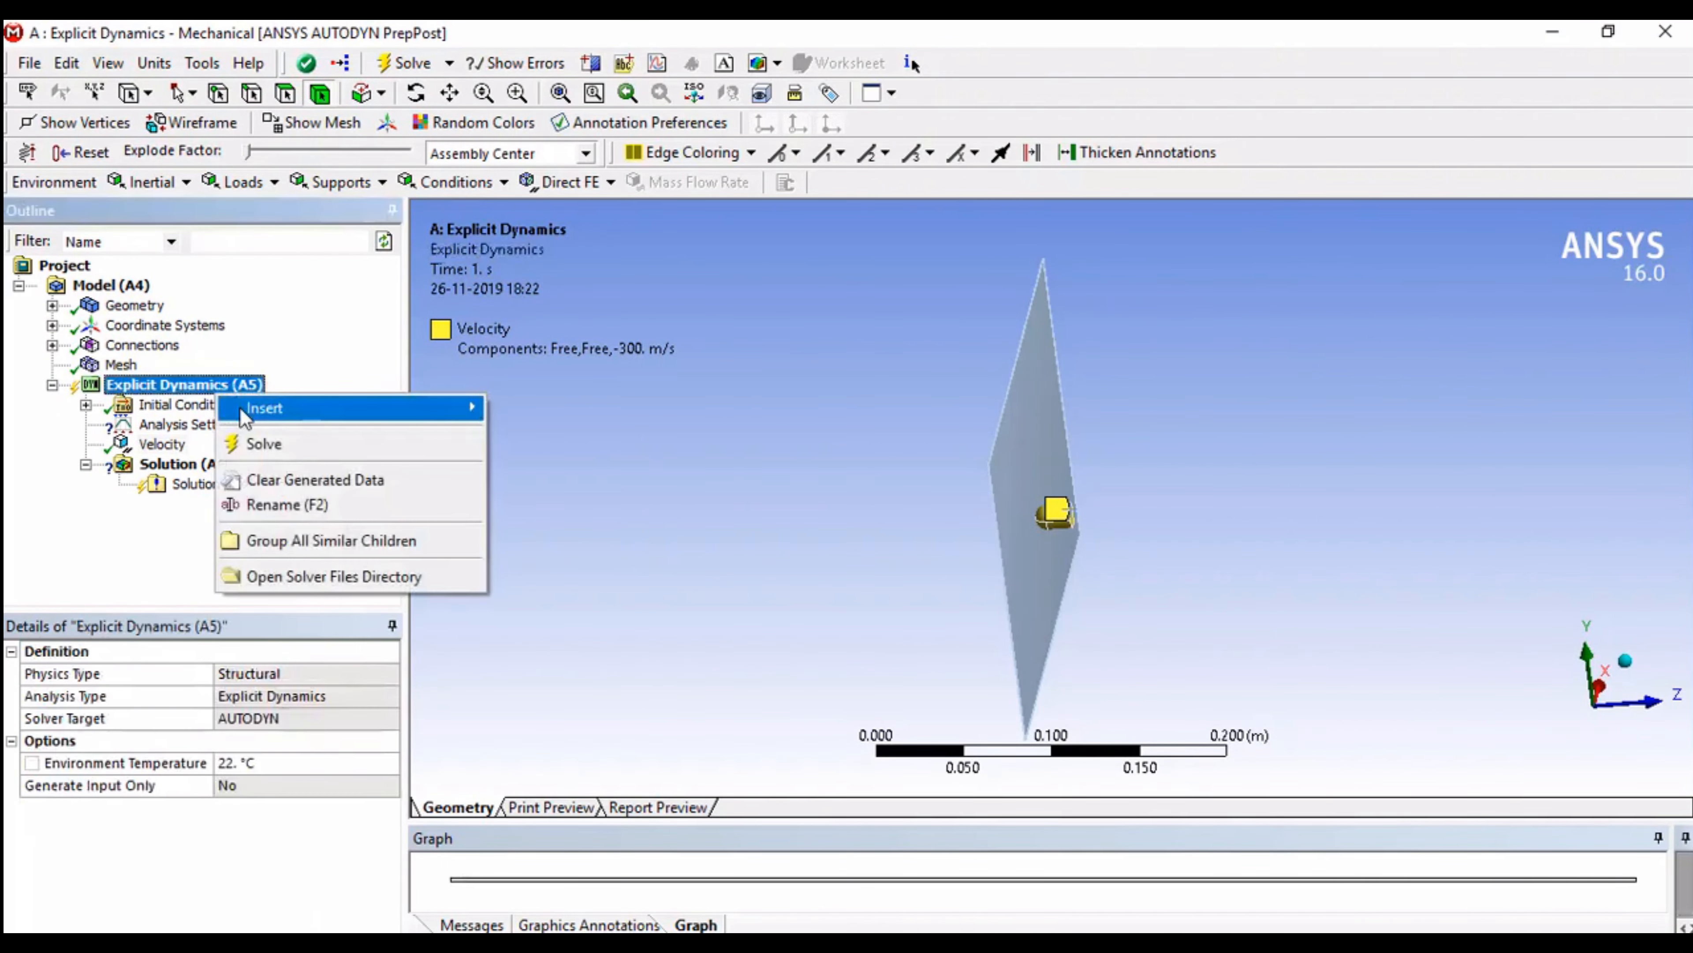
{"action": "mouse_move", "coordinate": [267, 408]}
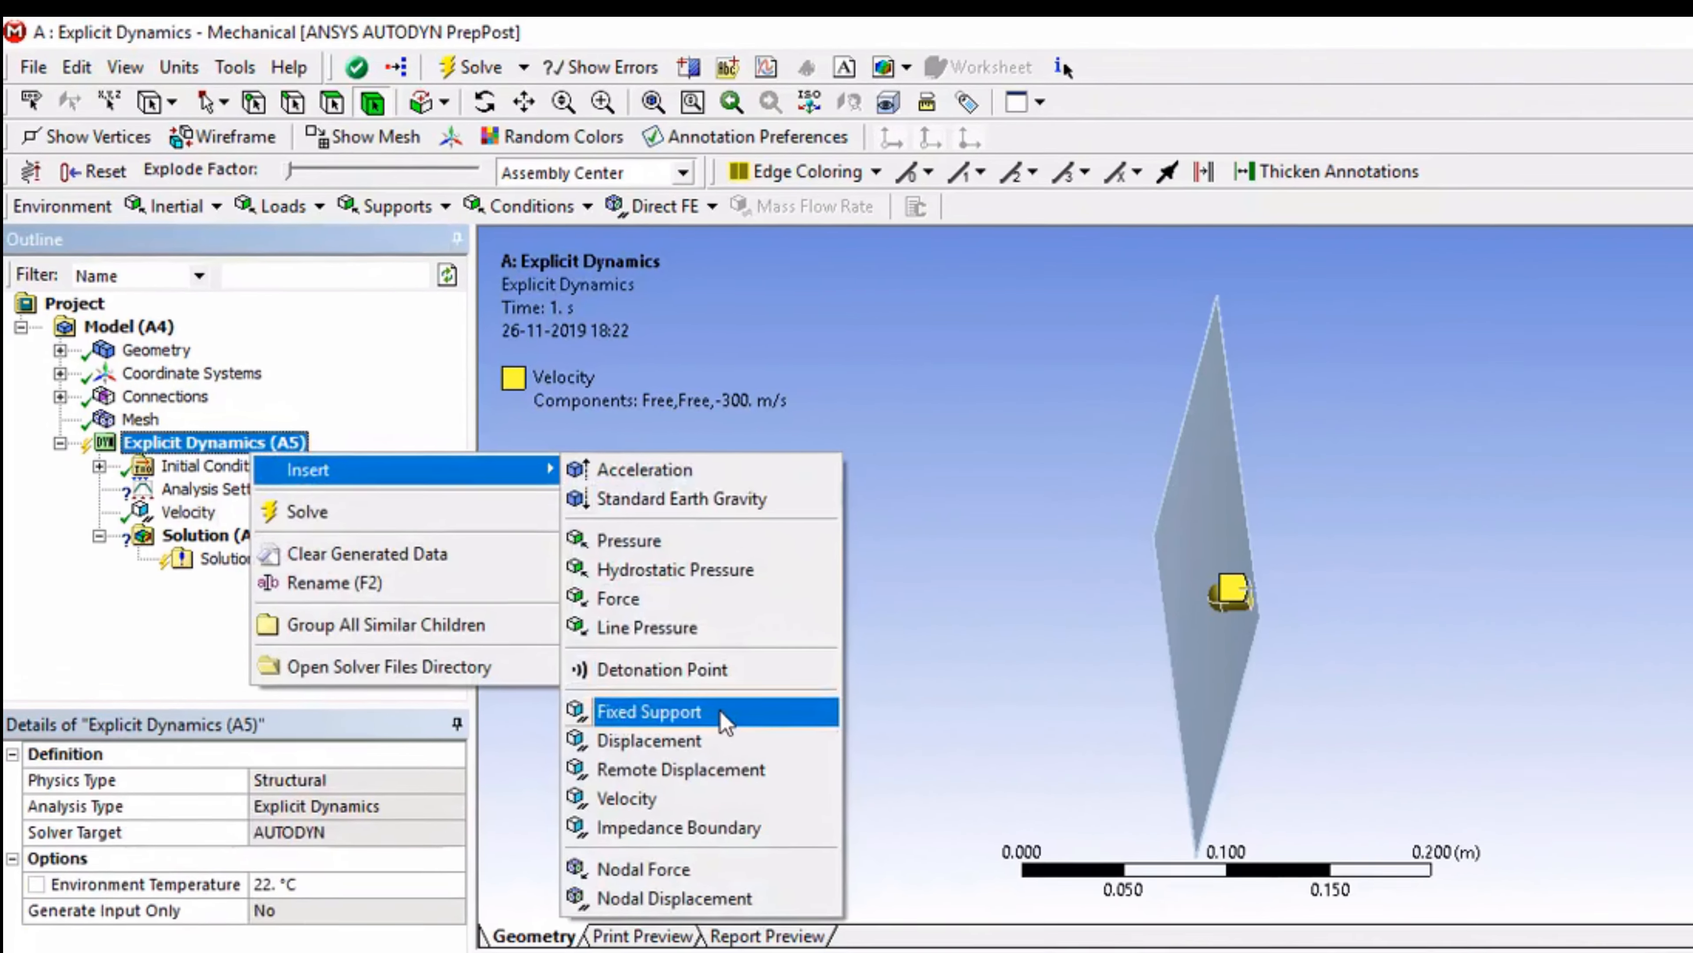
{"action": "left_click", "coordinate": [566, 624]}
Step: Scope the fixed support to the four narrow side faces around the plate's perimeter
{"action": "scroll", "coordinate": [1317, 774], "scroll_direction": "up", "scroll_amount": 5}
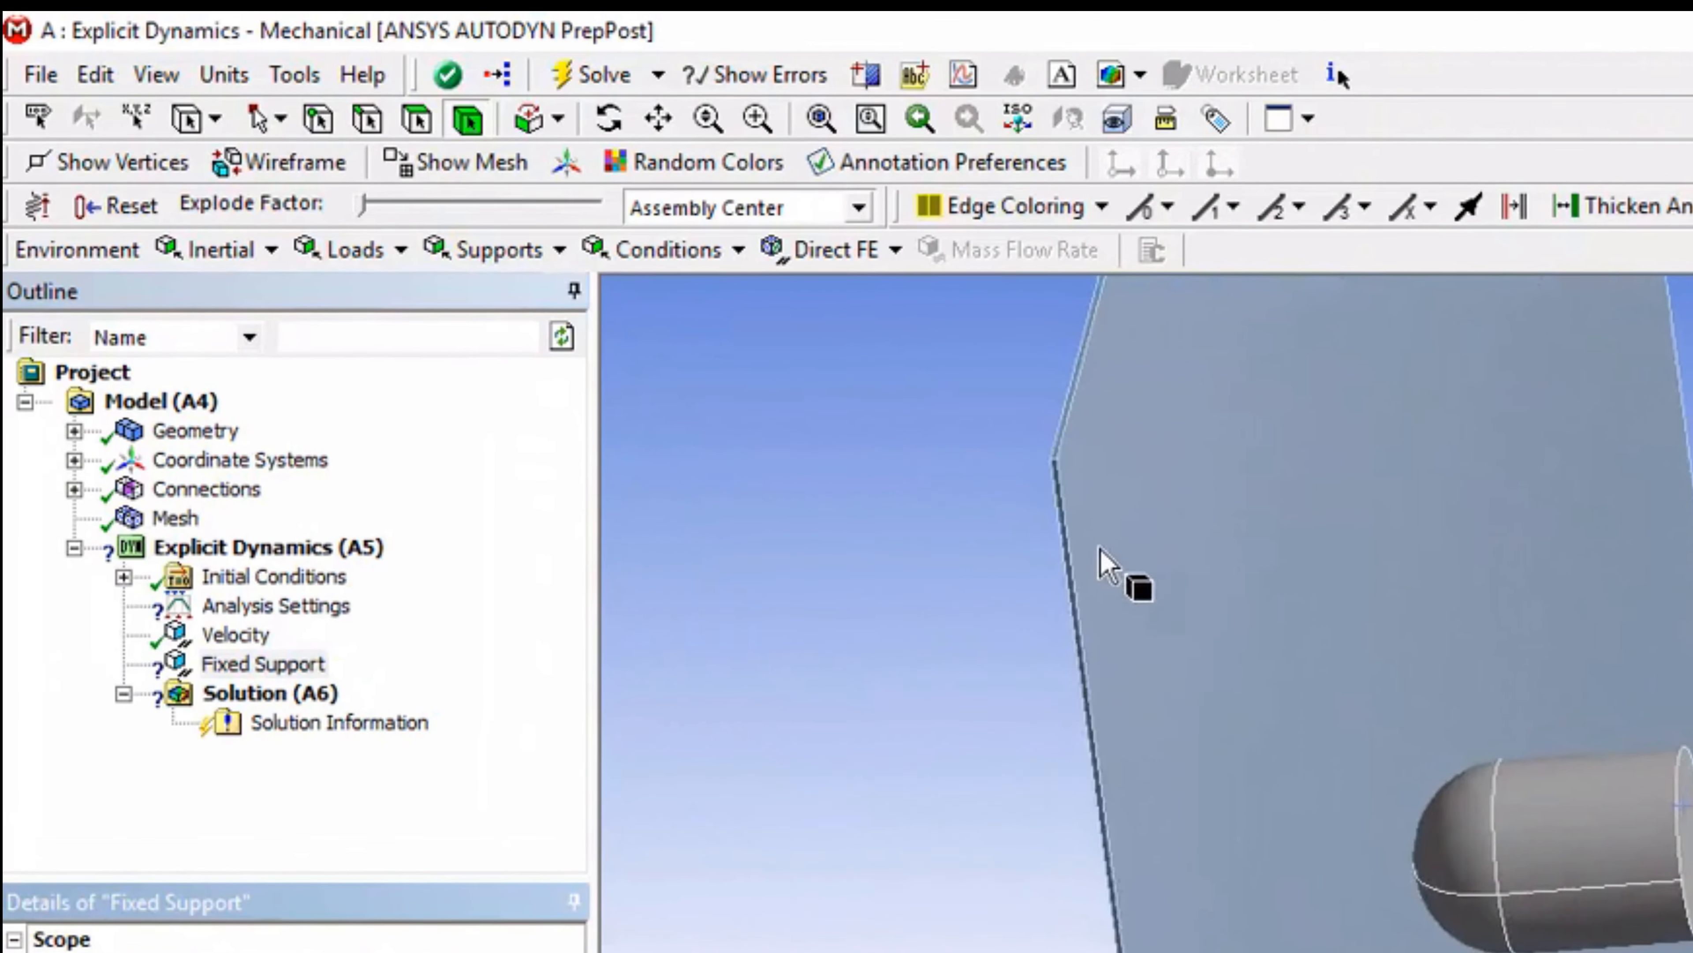
{"action": "scroll", "coordinate": [1179, 815], "scroll_direction": "up", "scroll_amount": 2}
{"action": "scroll", "coordinate": [908, 619], "scroll_direction": "down", "scroll_amount": 5}
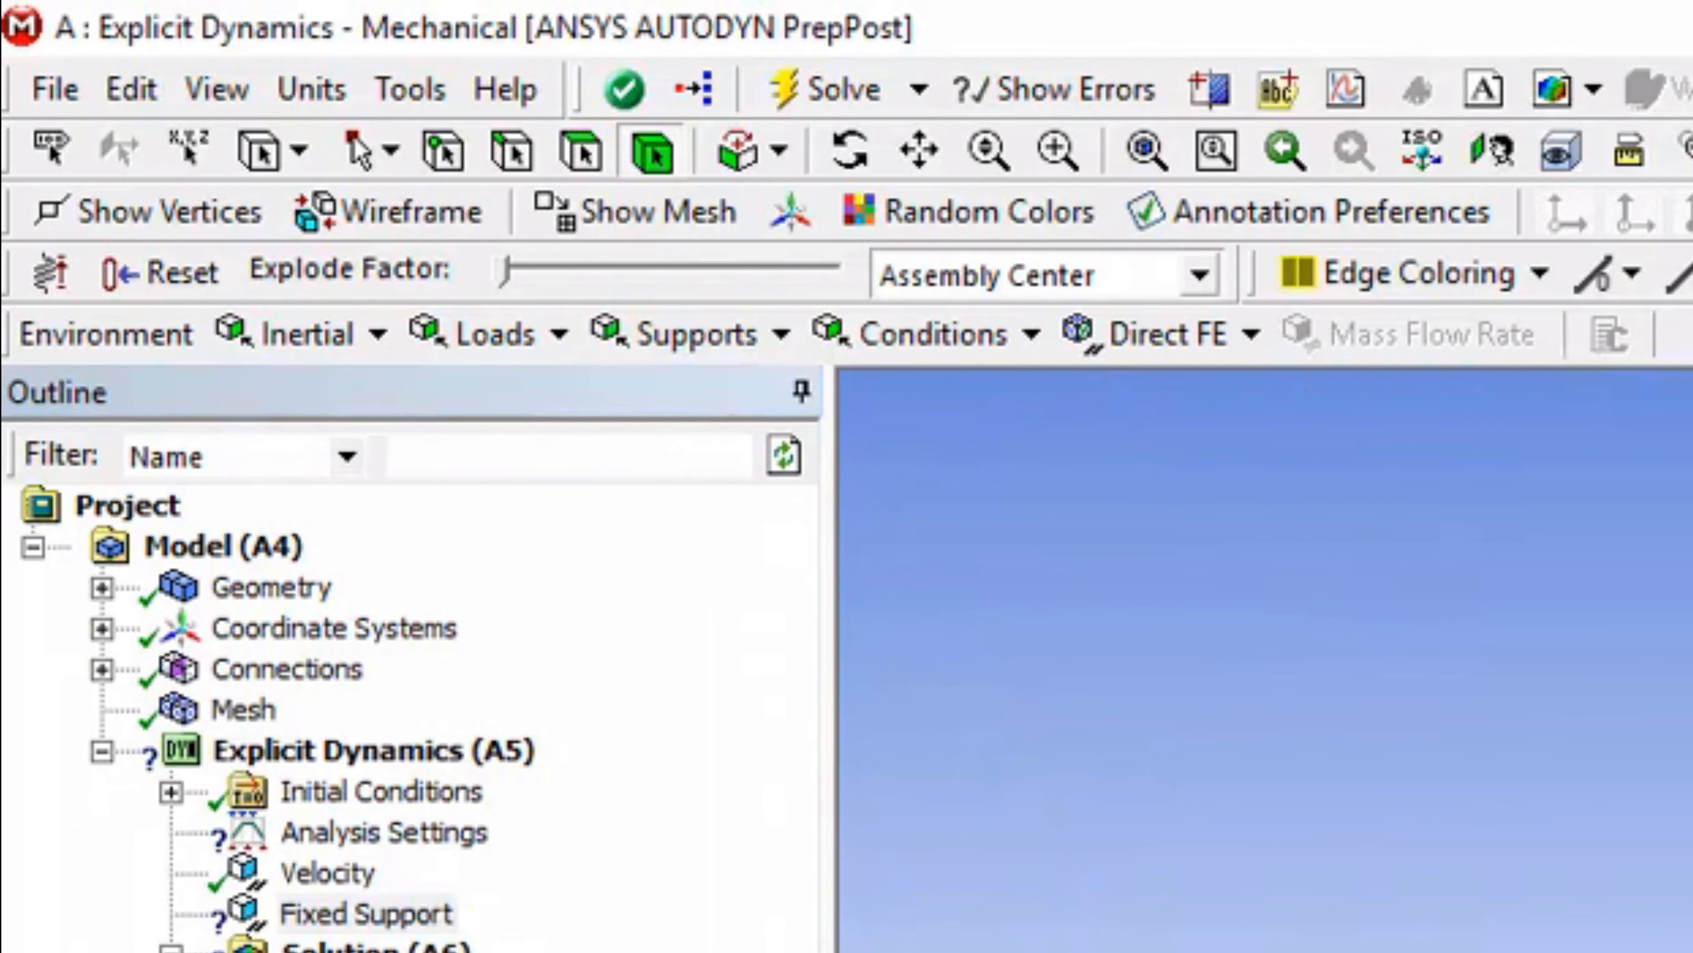
{"action": "left_click", "coordinate": [586, 161]}
{"action": "left_click", "coordinate": [919, 657]}
{"action": "scroll", "coordinate": [919, 628], "scroll_direction": "down", "scroll_amount": 5}
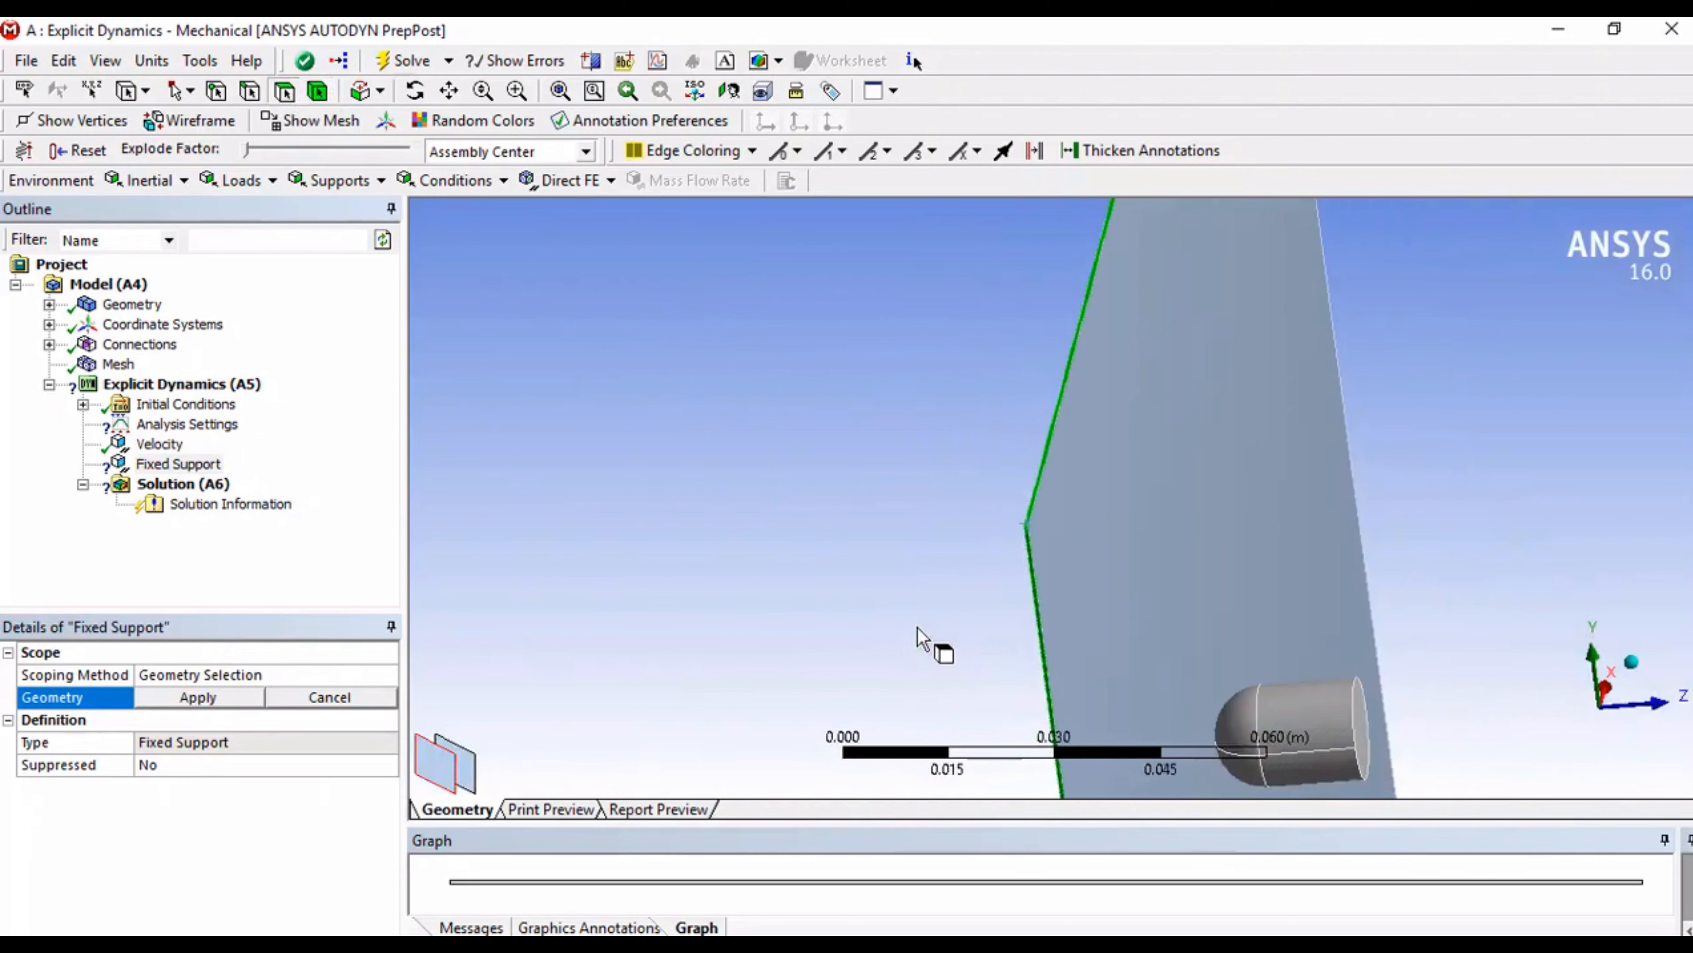
{"action": "middle_click_drag", "start_coordinate": [917, 629], "coordinate": [955, 421]}
{"action": "scroll", "coordinate": [957, 420], "scroll_direction": "up", "scroll_amount": 5}
{"action": "middle_click_drag", "start_coordinate": [974, 332], "coordinate": [1040, 522], "text": "ctrl"}
{"action": "left_click", "coordinate": [984, 426], "text": "ctrl"}
{"action": "left_click", "coordinate": [966, 429], "text": "ctrl"}
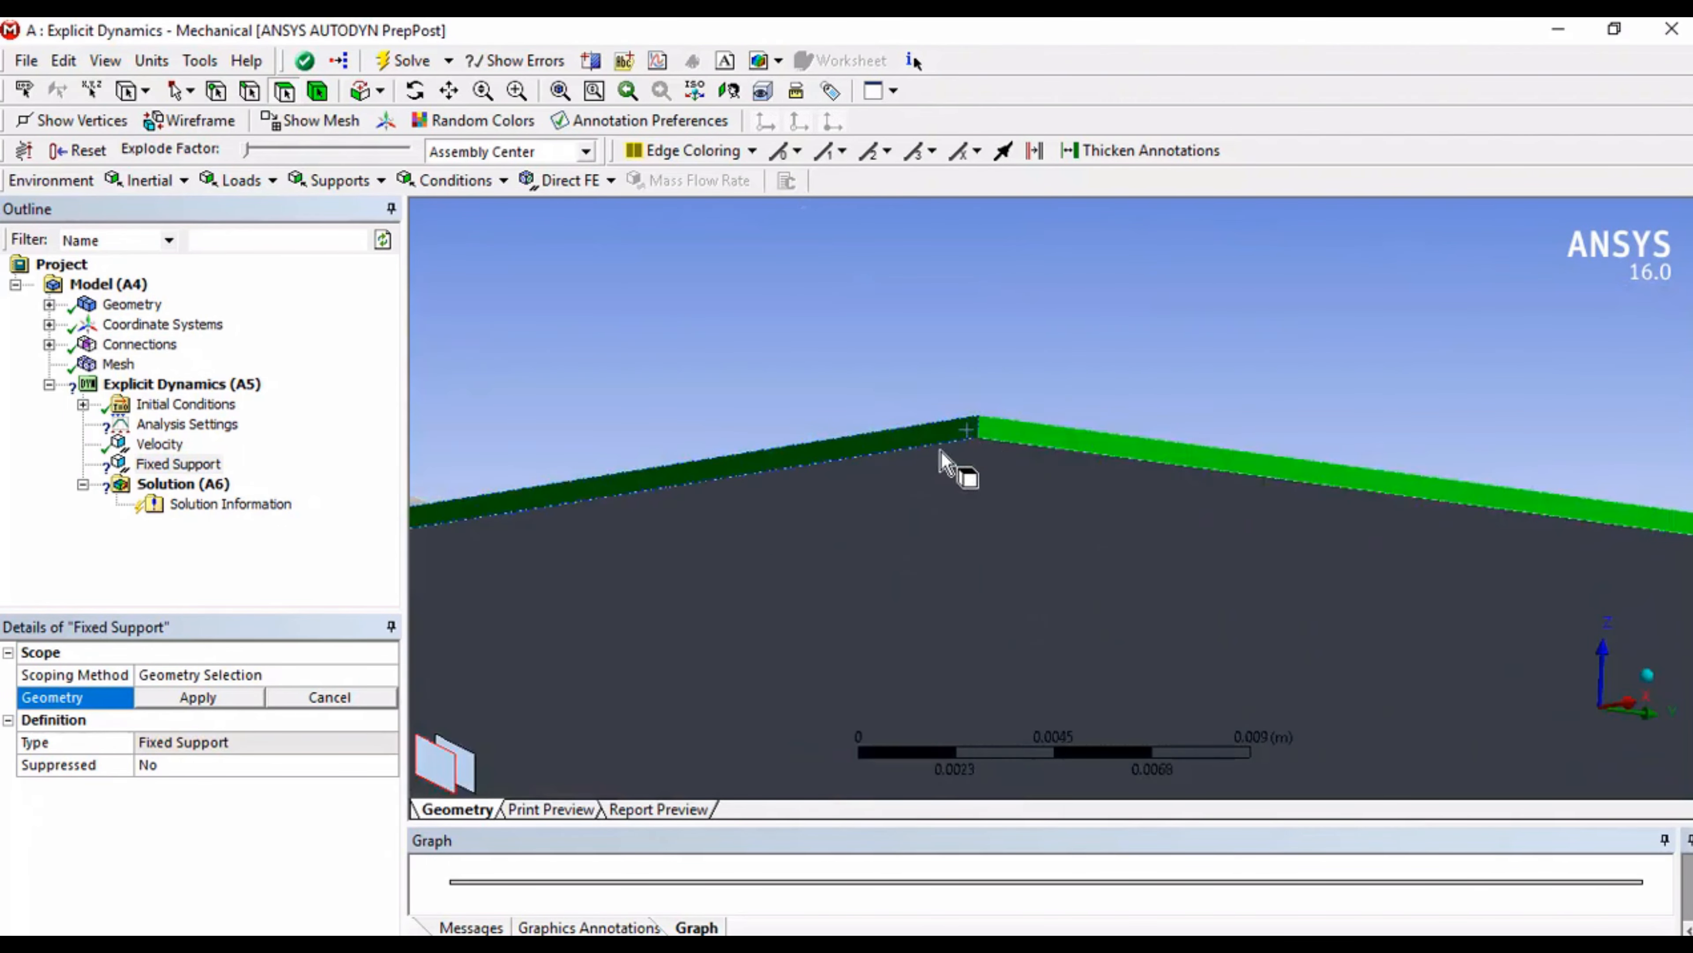
{"action": "left_click", "coordinate": [159, 697]}
Step: Insert a displacement condition in the Explicit Dynamics analysis
{"action": "scroll", "coordinate": [1080, 559], "scroll_direction": "down", "scroll_amount": 5}
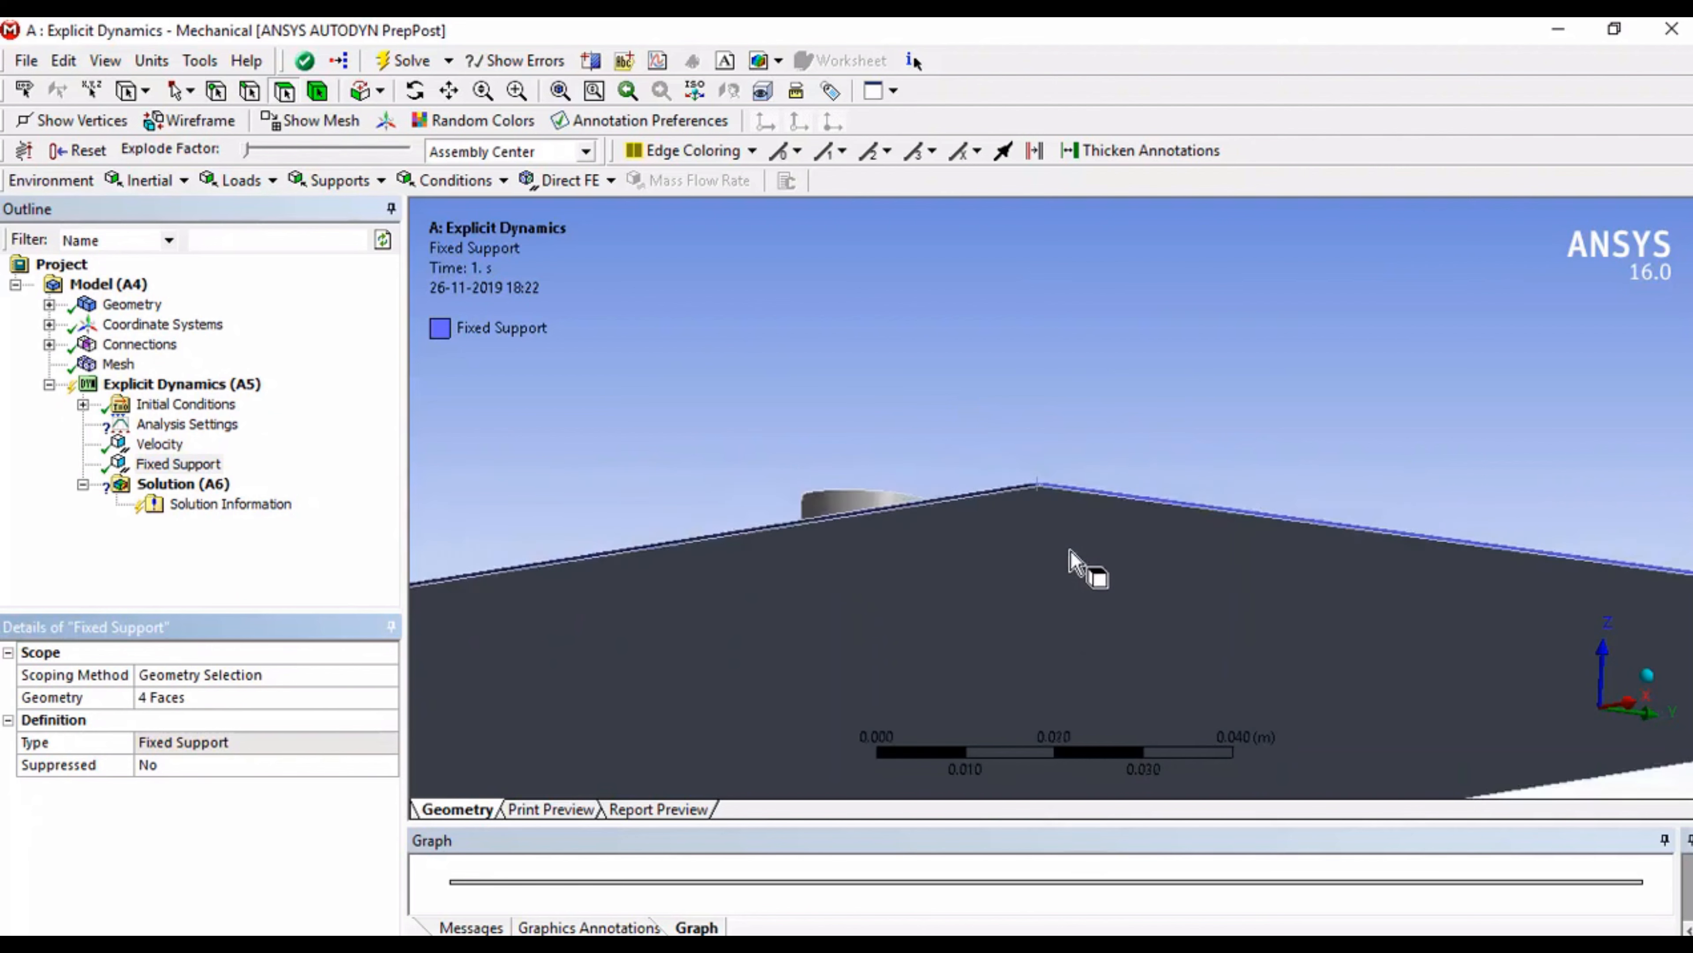
{"action": "scroll", "coordinate": [1070, 560], "scroll_direction": "down", "scroll_amount": 3}
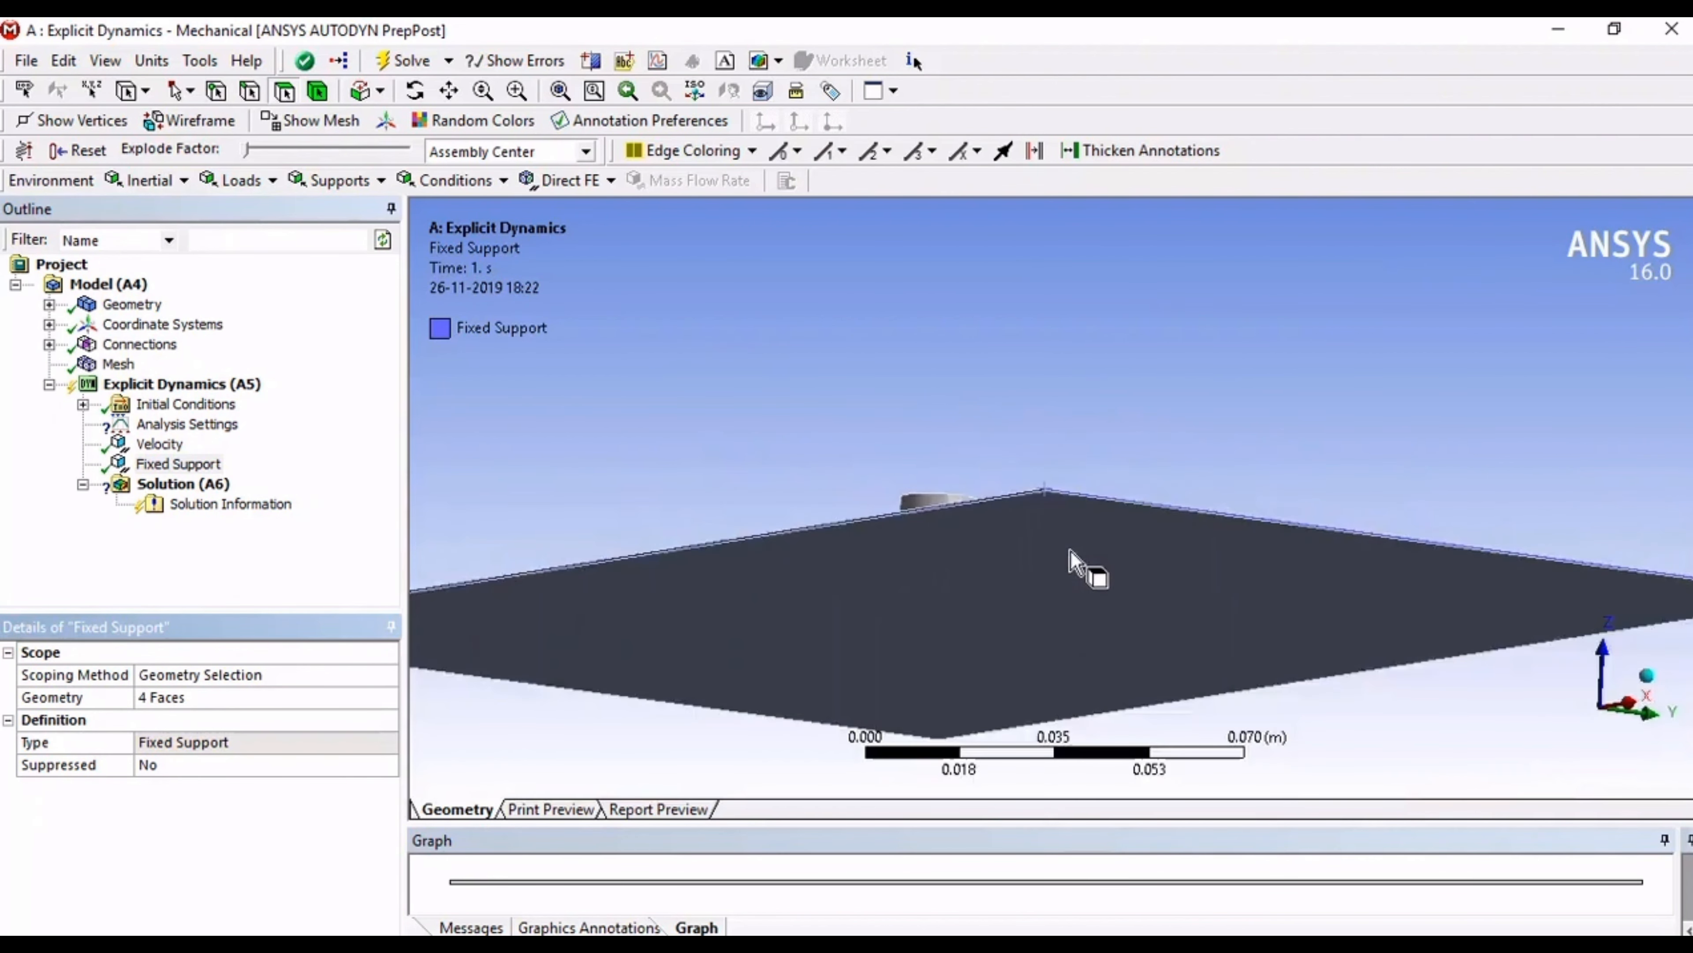
{"action": "scroll", "coordinate": [1074, 563], "scroll_direction": "down", "scroll_amount": 3}
{"action": "right_click", "coordinate": [197, 385]}
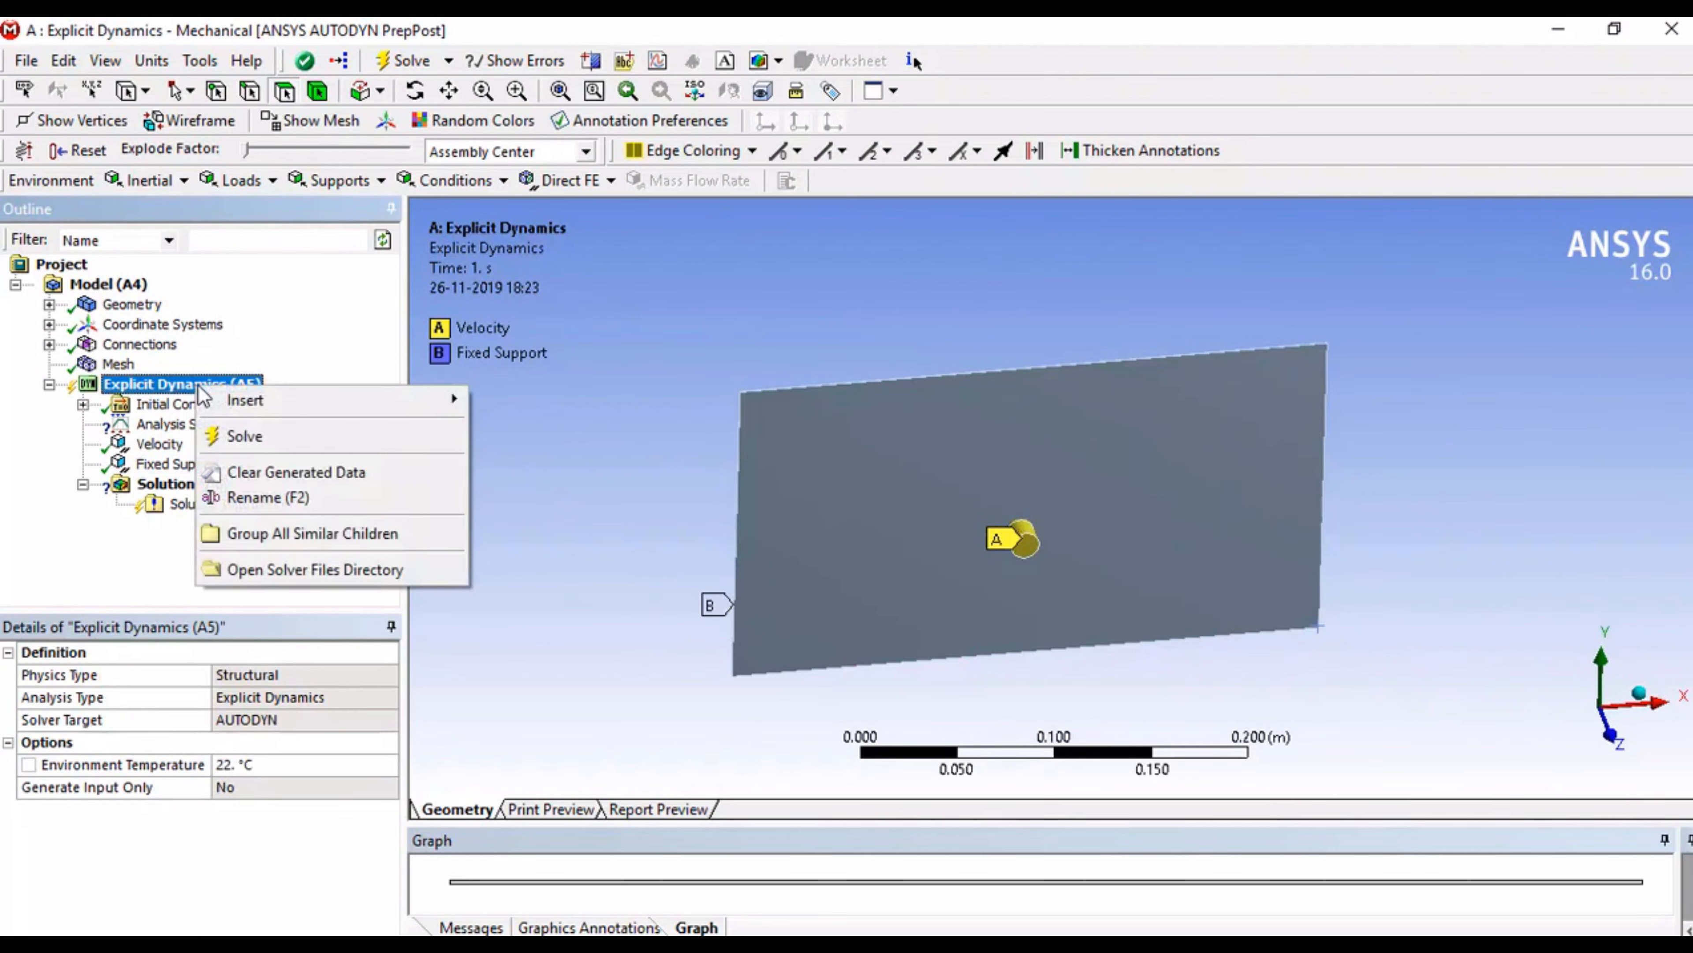
{"action": "mouse_move", "coordinate": [215, 407]}
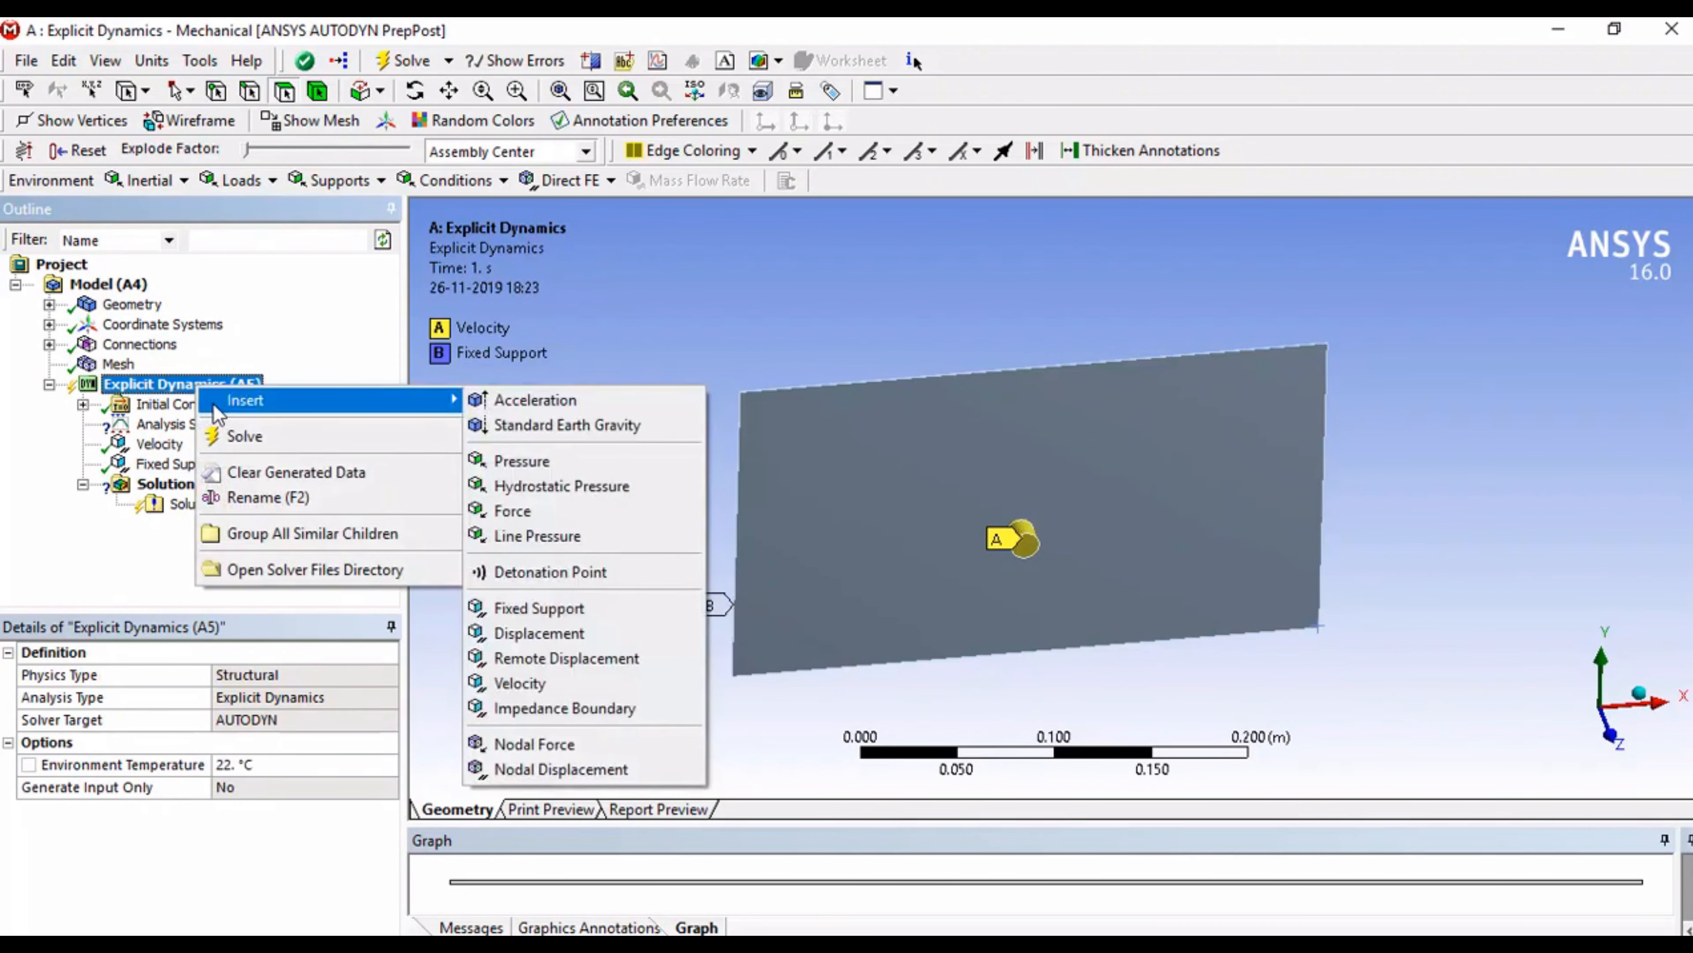
{"action": "left_click", "coordinate": [507, 633]}
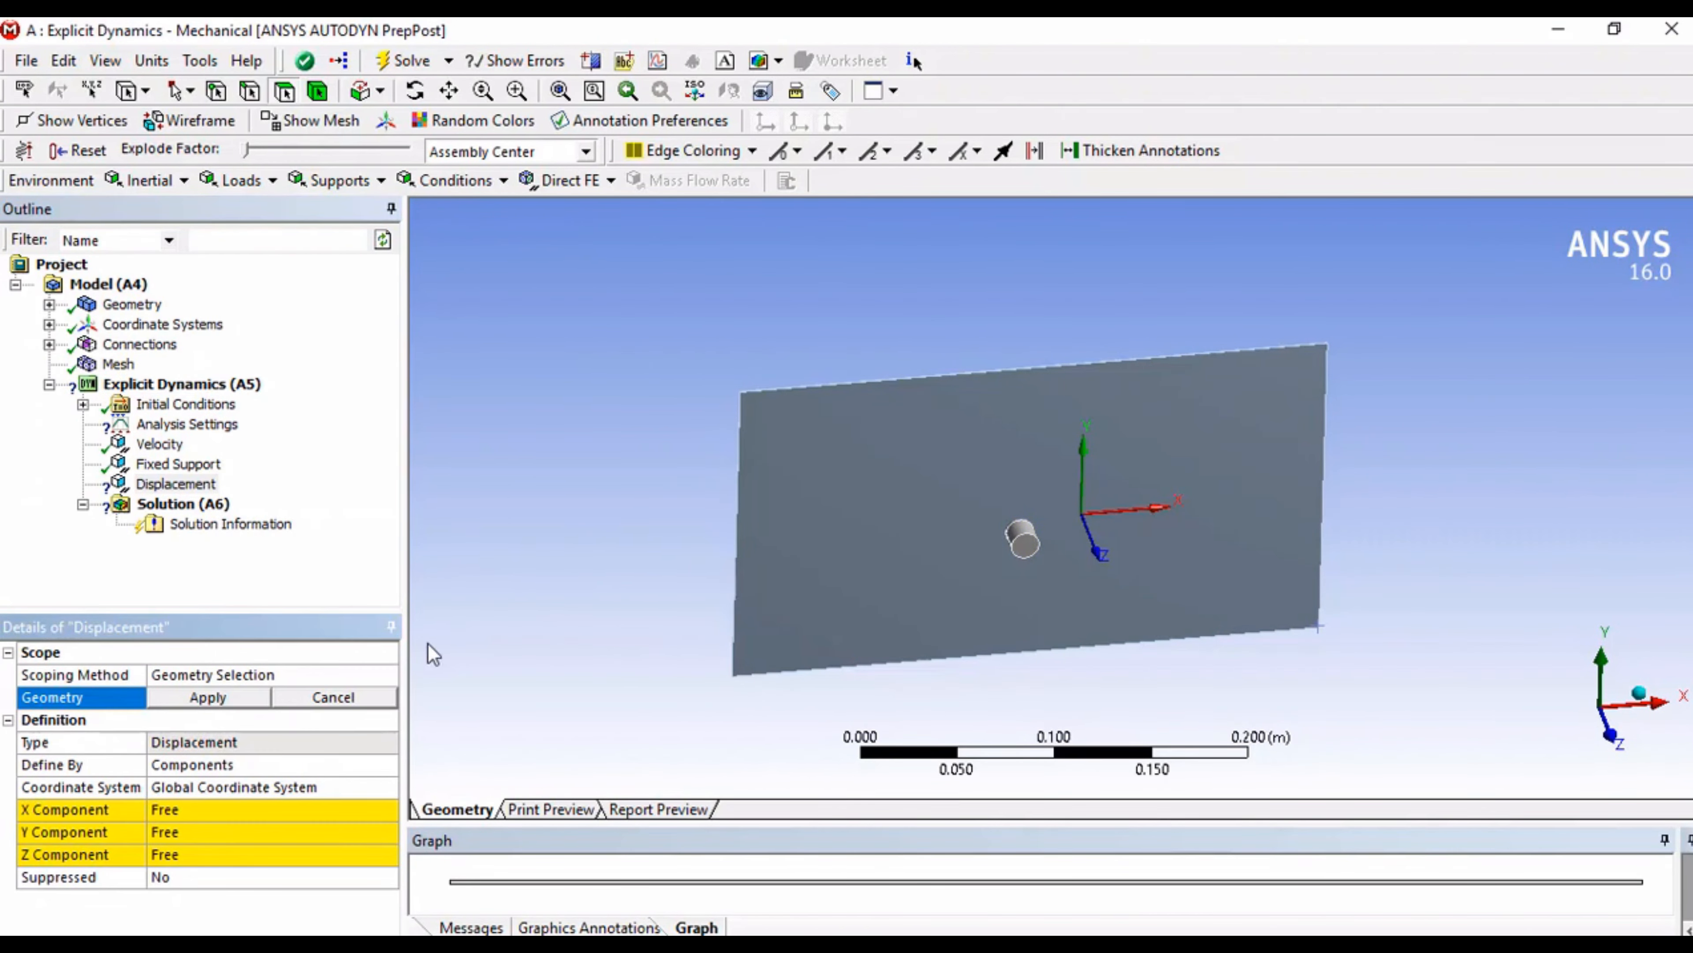
Step: Scope the displacement condition to the two straight lengthwise edges on opposite sides of the bullet's cylindrical body
{"action": "scroll", "coordinate": [1080, 596], "scroll_direction": "up", "scroll_amount": 5}
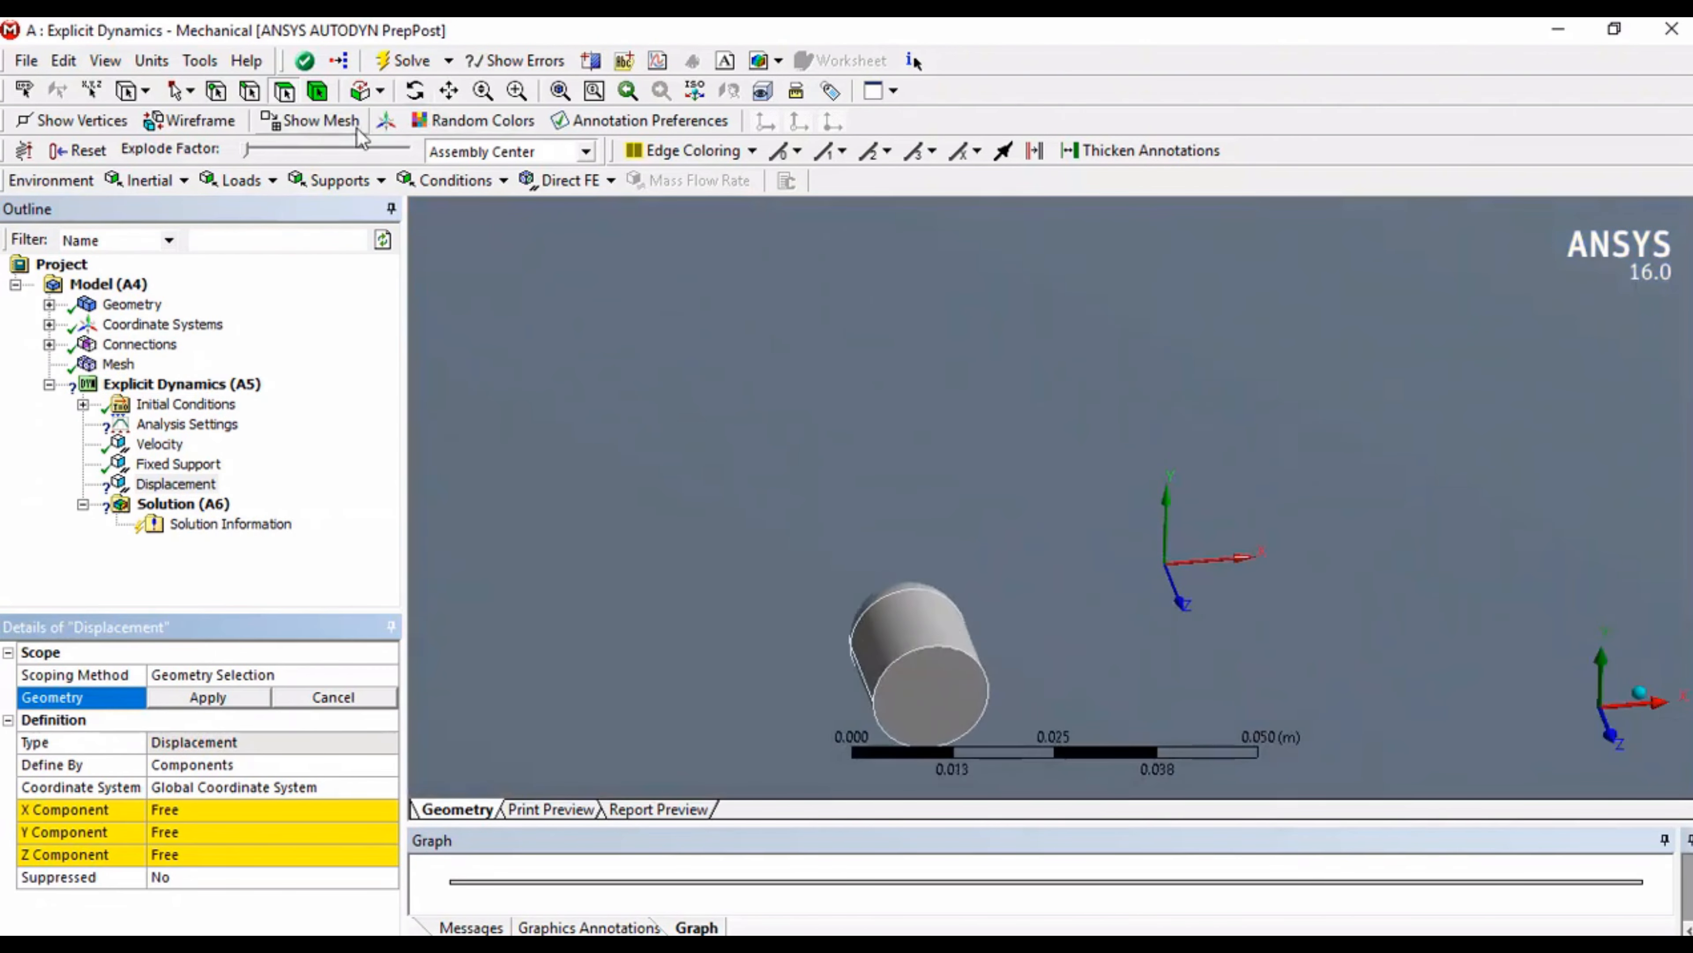
{"action": "middle_click_drag", "start_coordinate": [824, 560], "coordinate": [896, 515]}
{"action": "middle_click_drag", "start_coordinate": [915, 687], "coordinate": [932, 543], "text": "ctrl"}
{"action": "scroll", "coordinate": [932, 542], "scroll_direction": "up", "scroll_amount": 2}
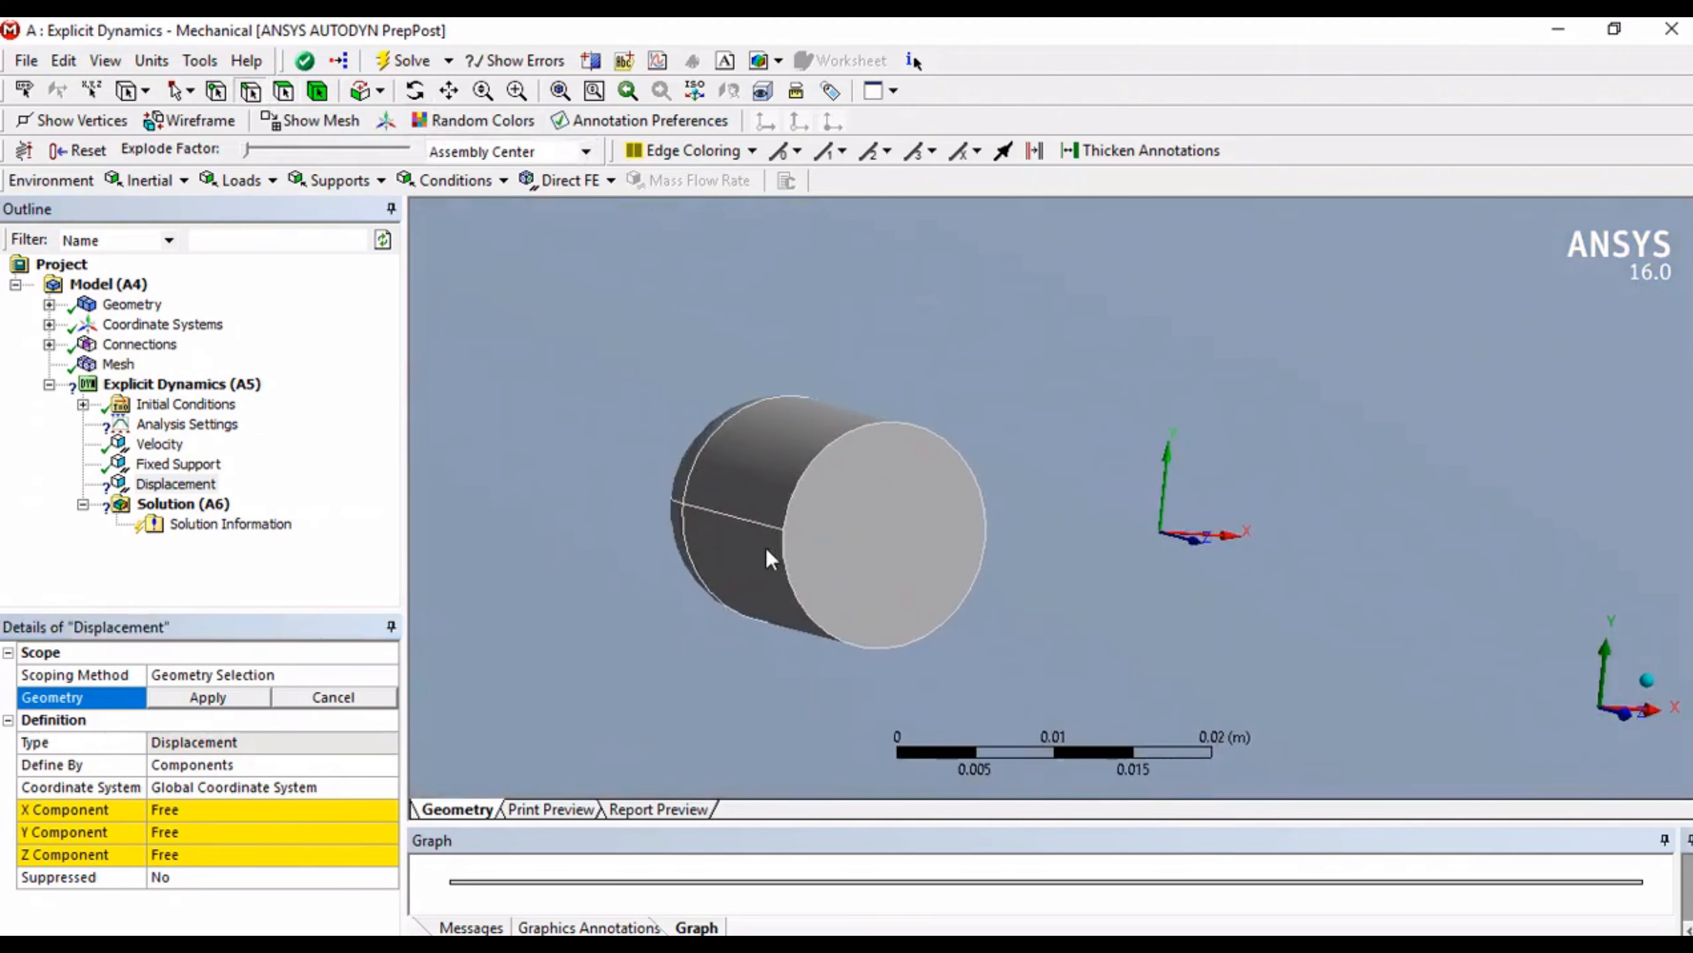
{"action": "middle_click_drag", "start_coordinate": [892, 560], "coordinate": [624, 530]}
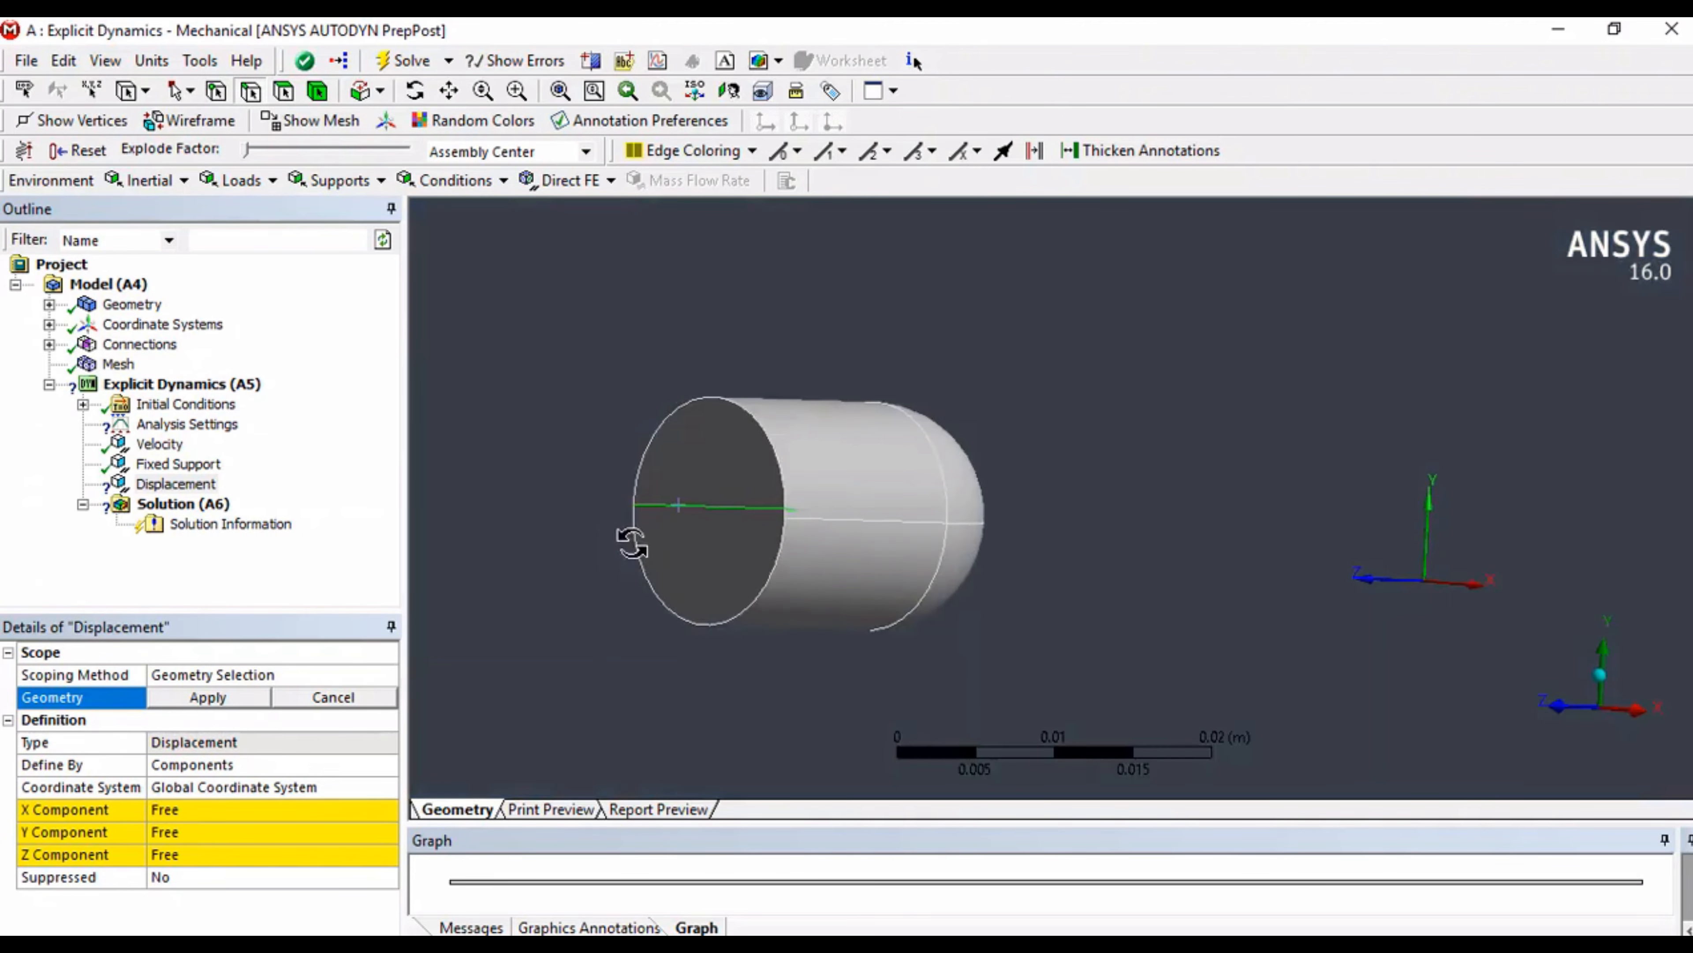
{"action": "left_click", "coordinate": [890, 521]}
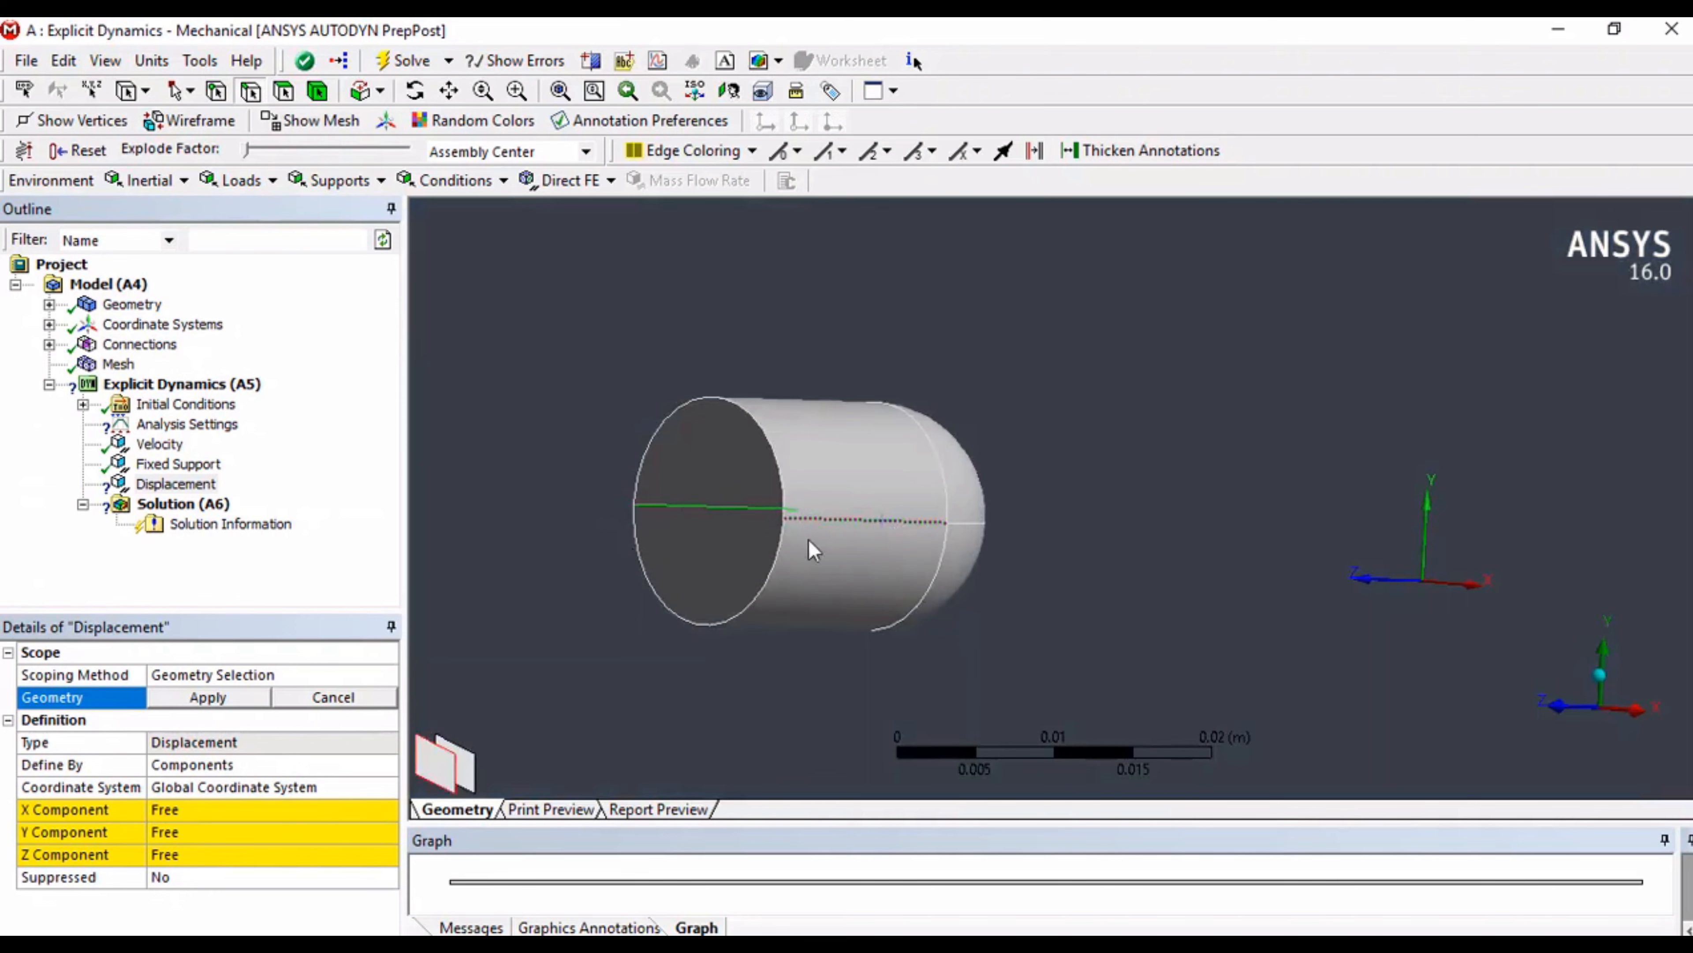
{"action": "left_click", "coordinate": [211, 698]}
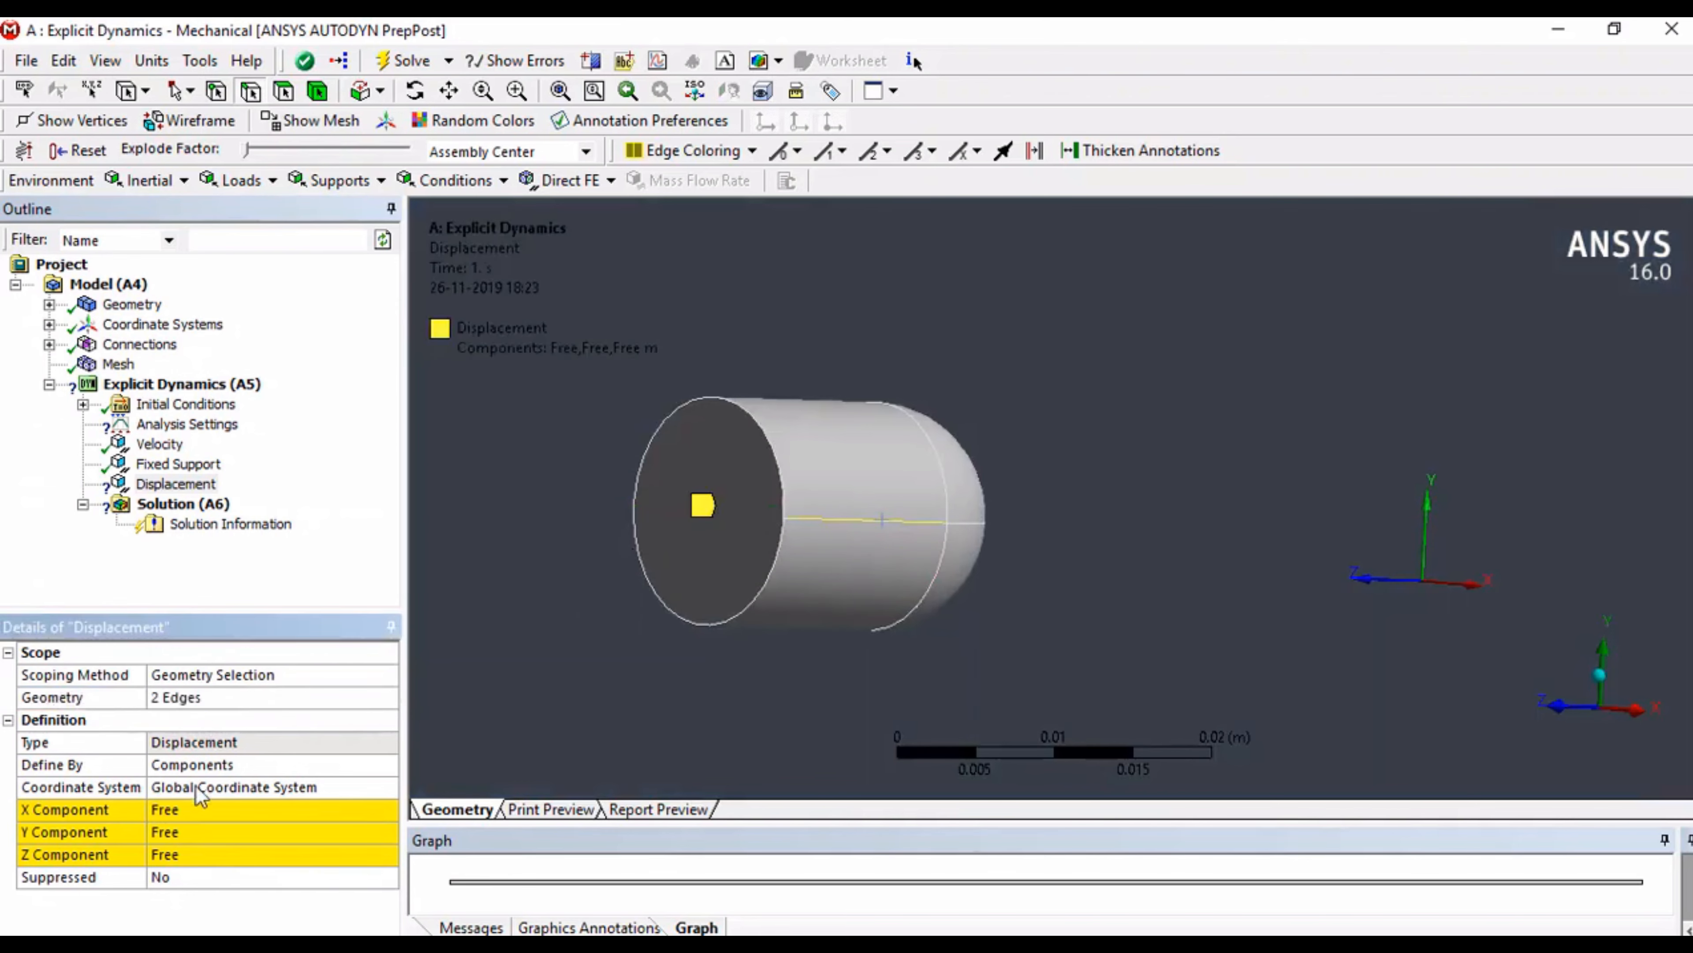
Step: Set the displacement's X and Y components to 0 m
{"action": "left_click", "coordinate": [214, 810]}
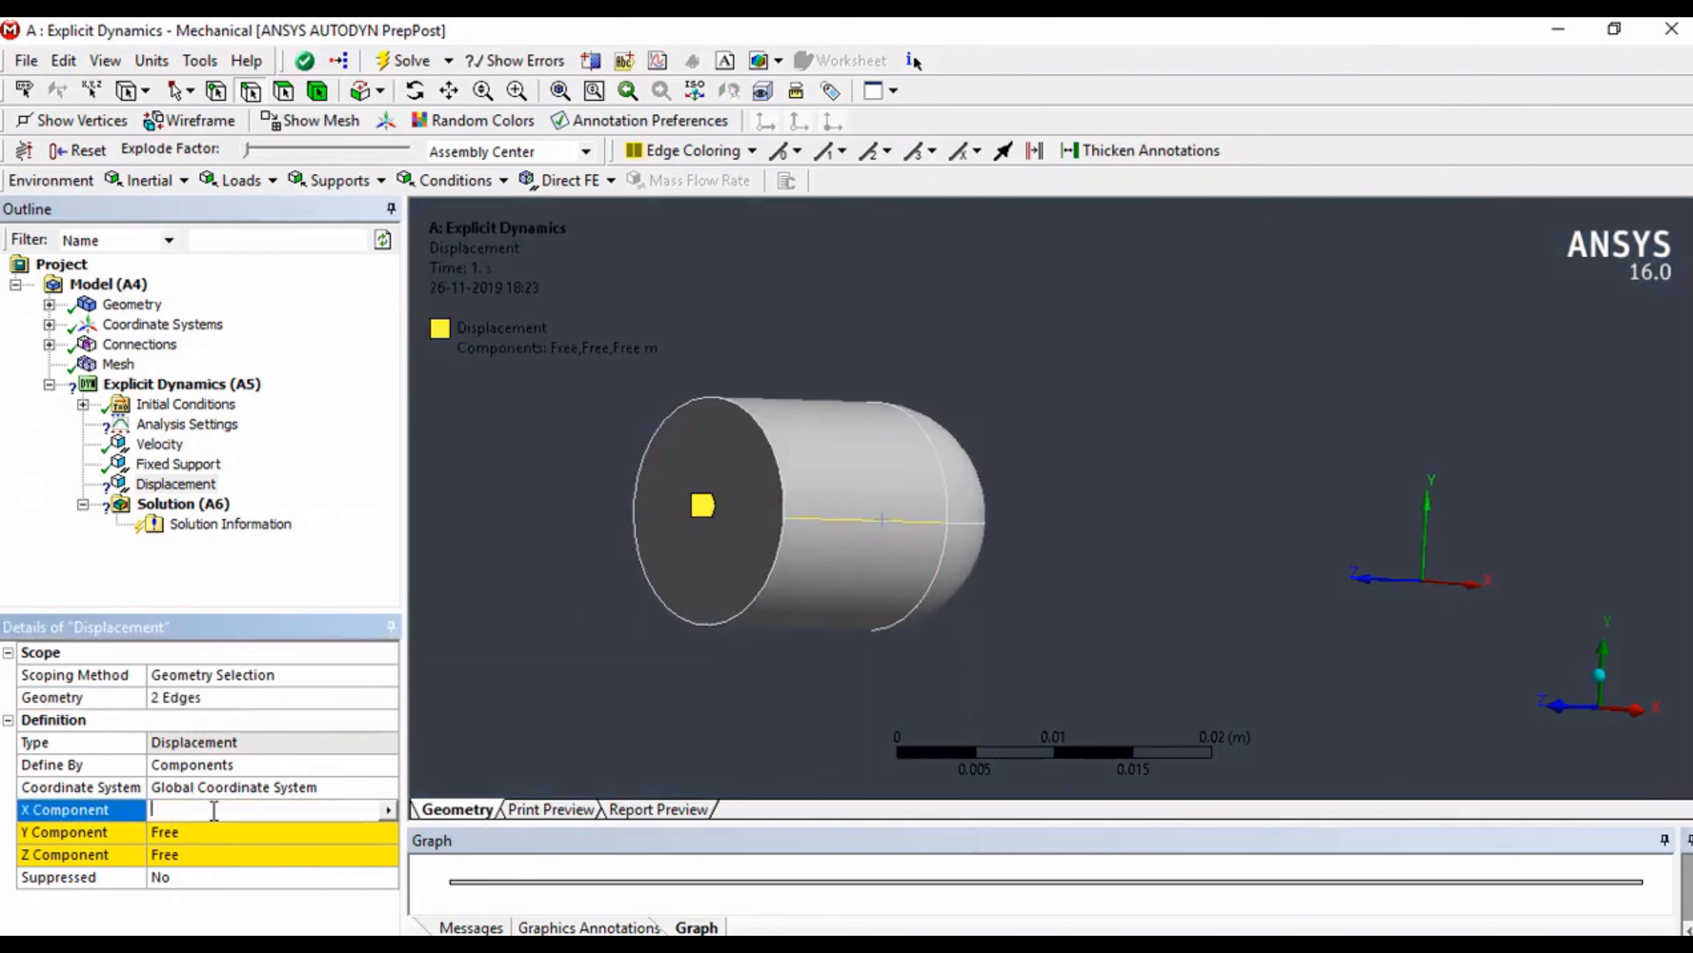
{"action": "type", "text": "0"}
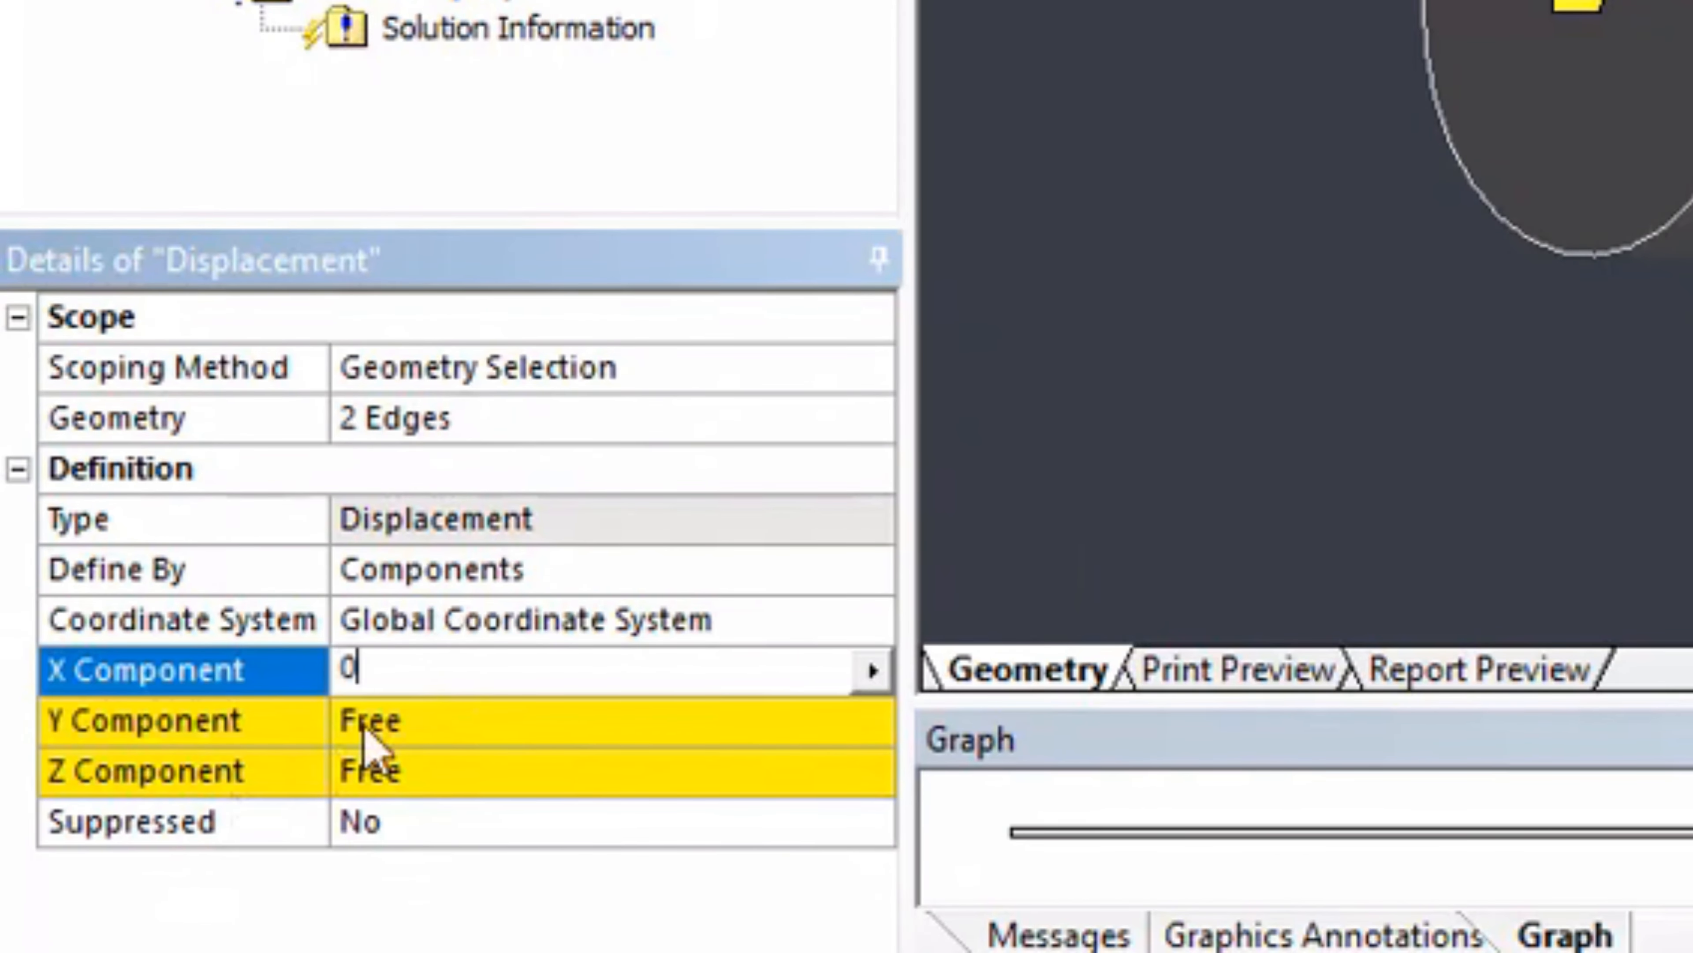
{"action": "left_click", "coordinate": [365, 724]}
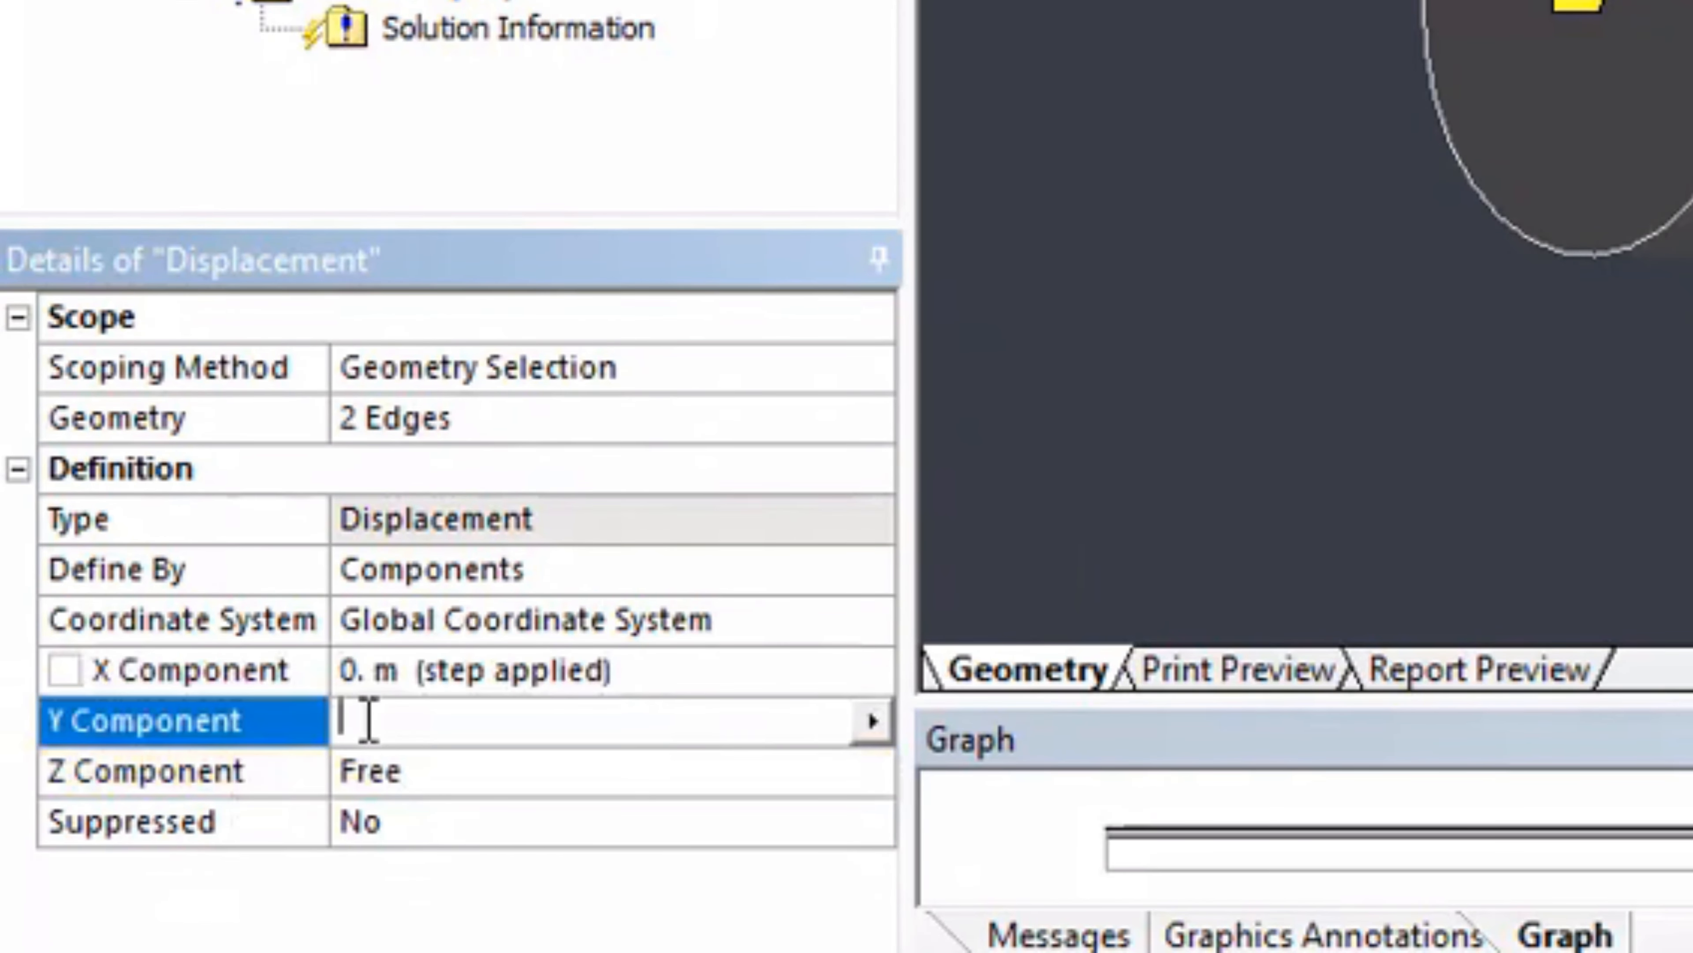
{"action": "type", "text": "0"}
{"action": "key", "text": "Return"}
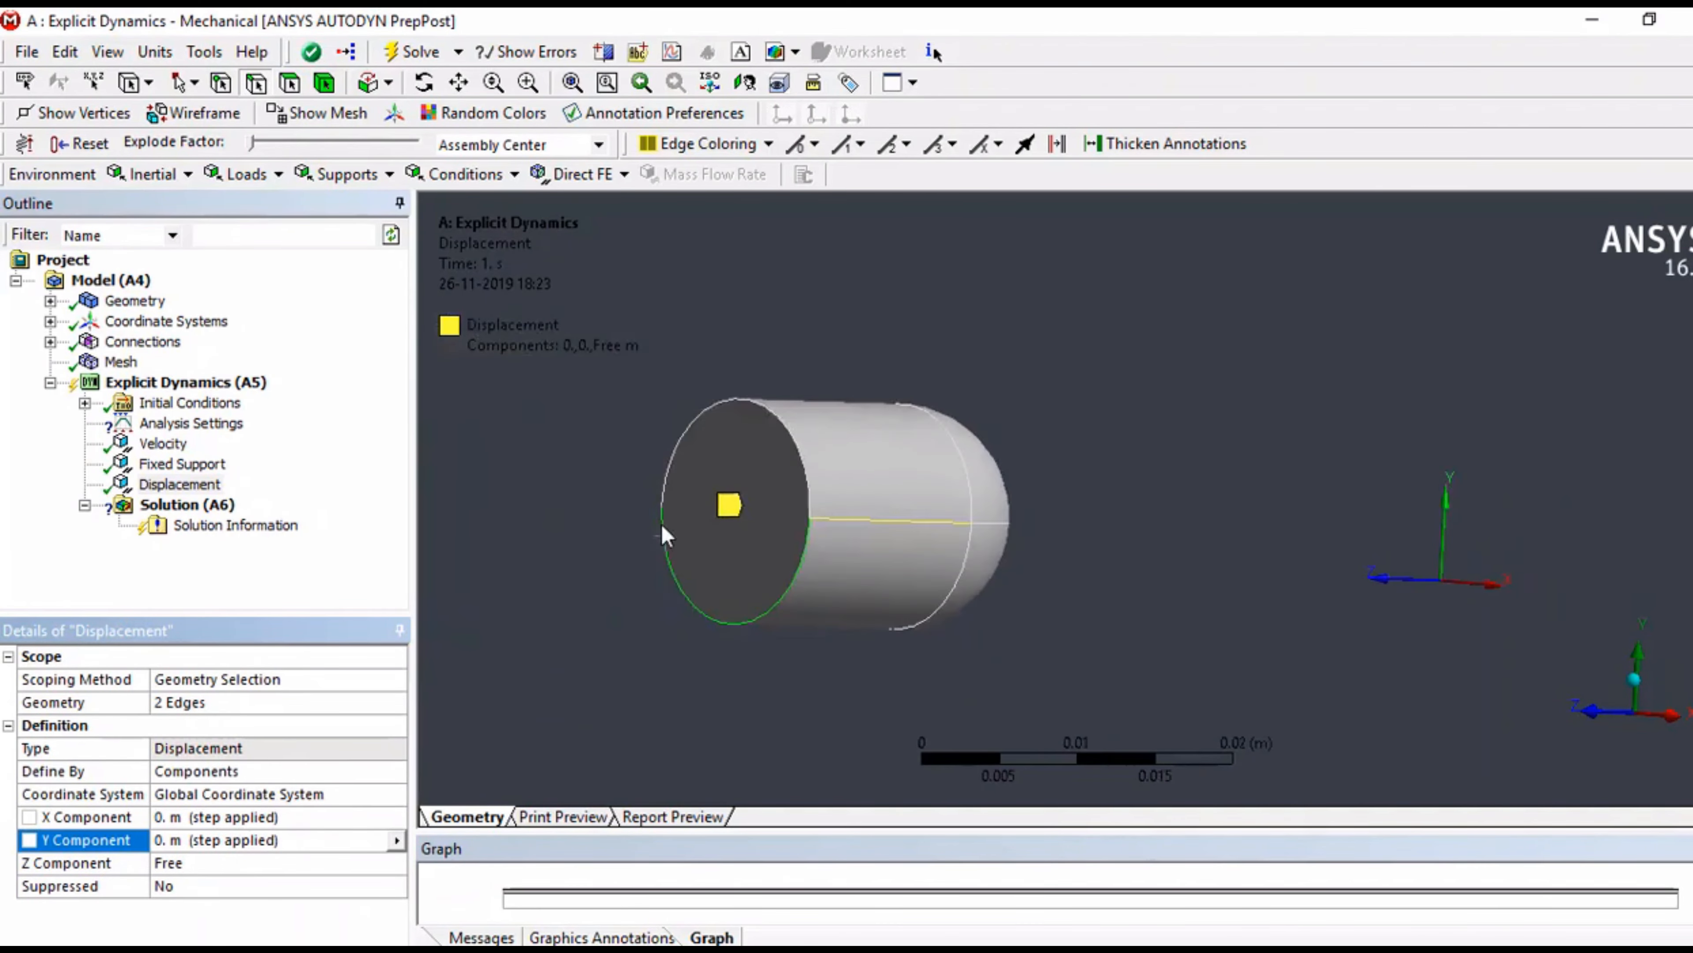
Step: Set the end time in the analysis settings to 0.0005
{"action": "scroll", "coordinate": [663, 525], "scroll_direction": "down", "scroll_amount": 5}
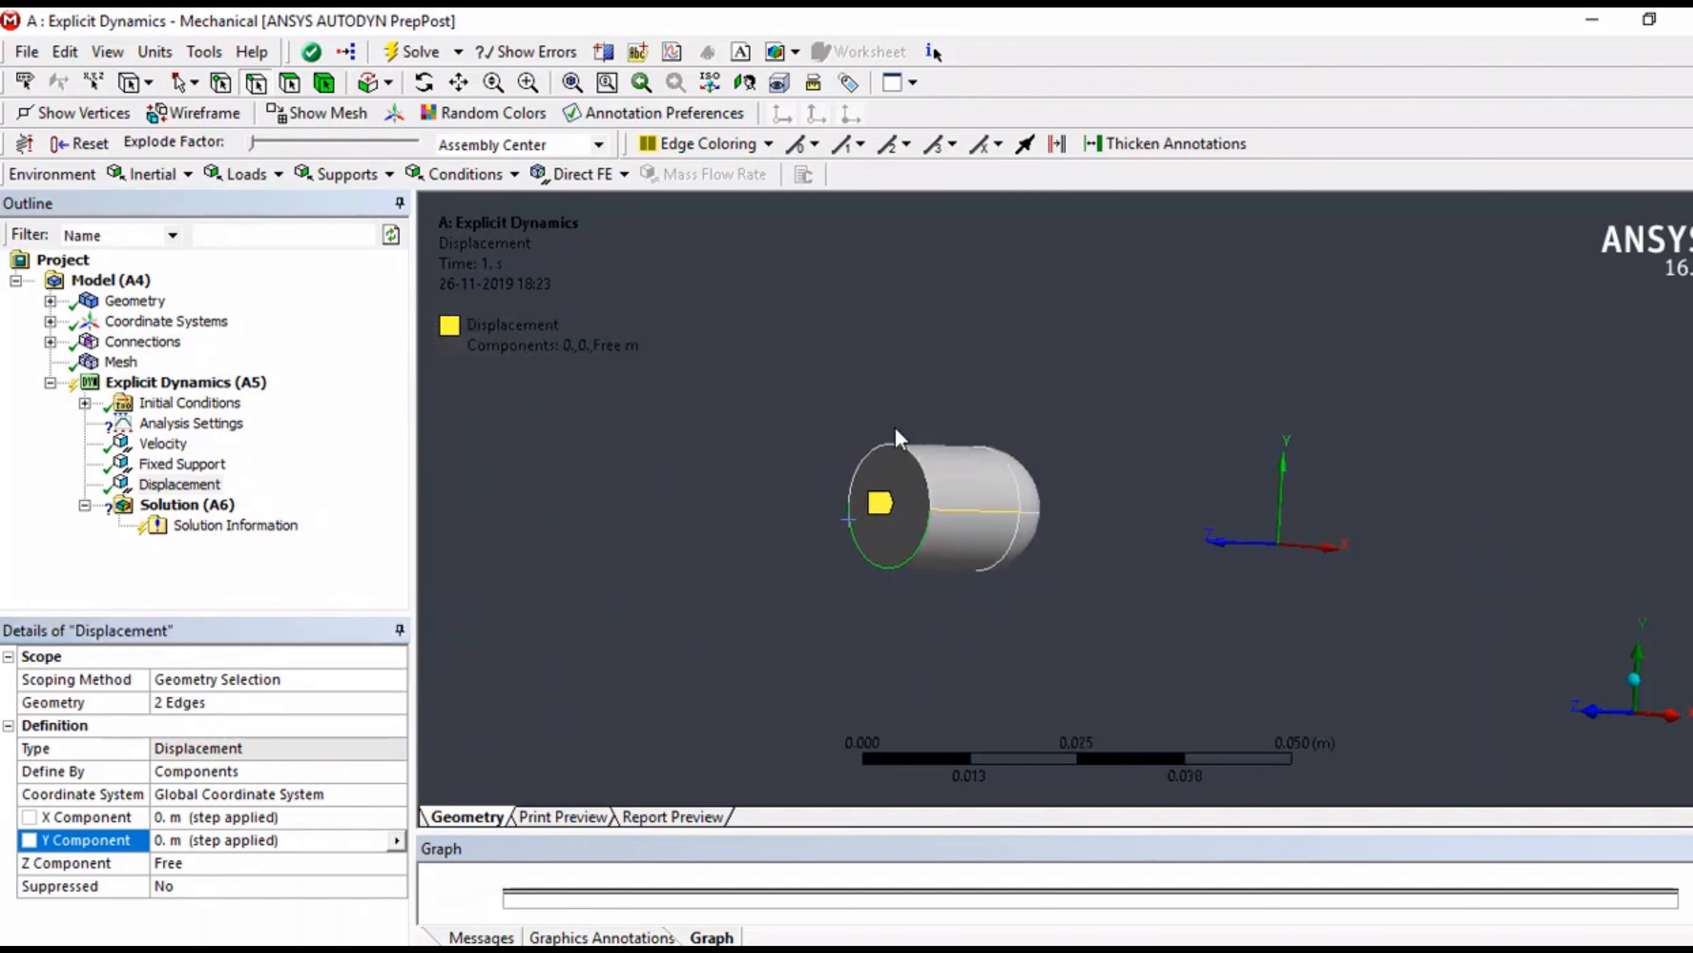
{"action": "mouse_move", "coordinate": [900, 443]}
{"action": "middle_mouse_down"}
{"action": "mouse_move", "coordinate": [847, 471]}
{"action": "mouse_move", "coordinate": [848, 500]}
{"action": "mouse_move", "coordinate": [886, 459]}
{"action": "mouse_move", "coordinate": [953, 435]}
{"action": "mouse_move", "coordinate": [1054, 455]}
{"action": "mouse_move", "coordinate": [1077, 488]}
{"action": "middle_mouse_up"}
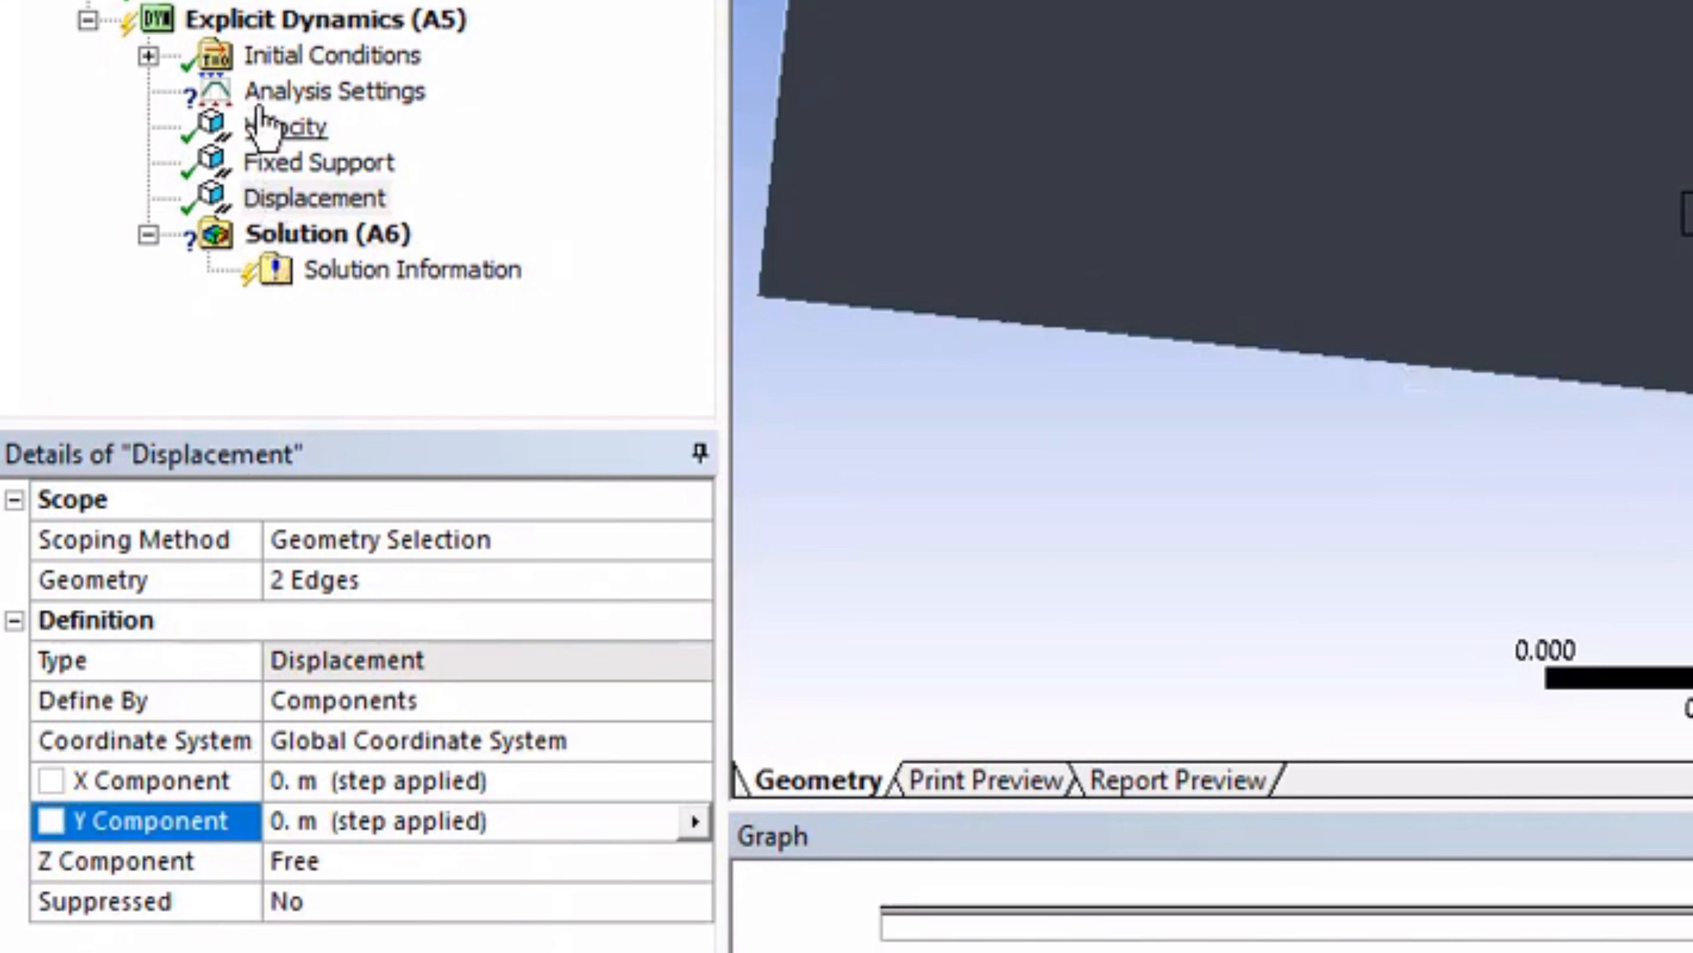
{"action": "left_click", "coordinate": [262, 101]}
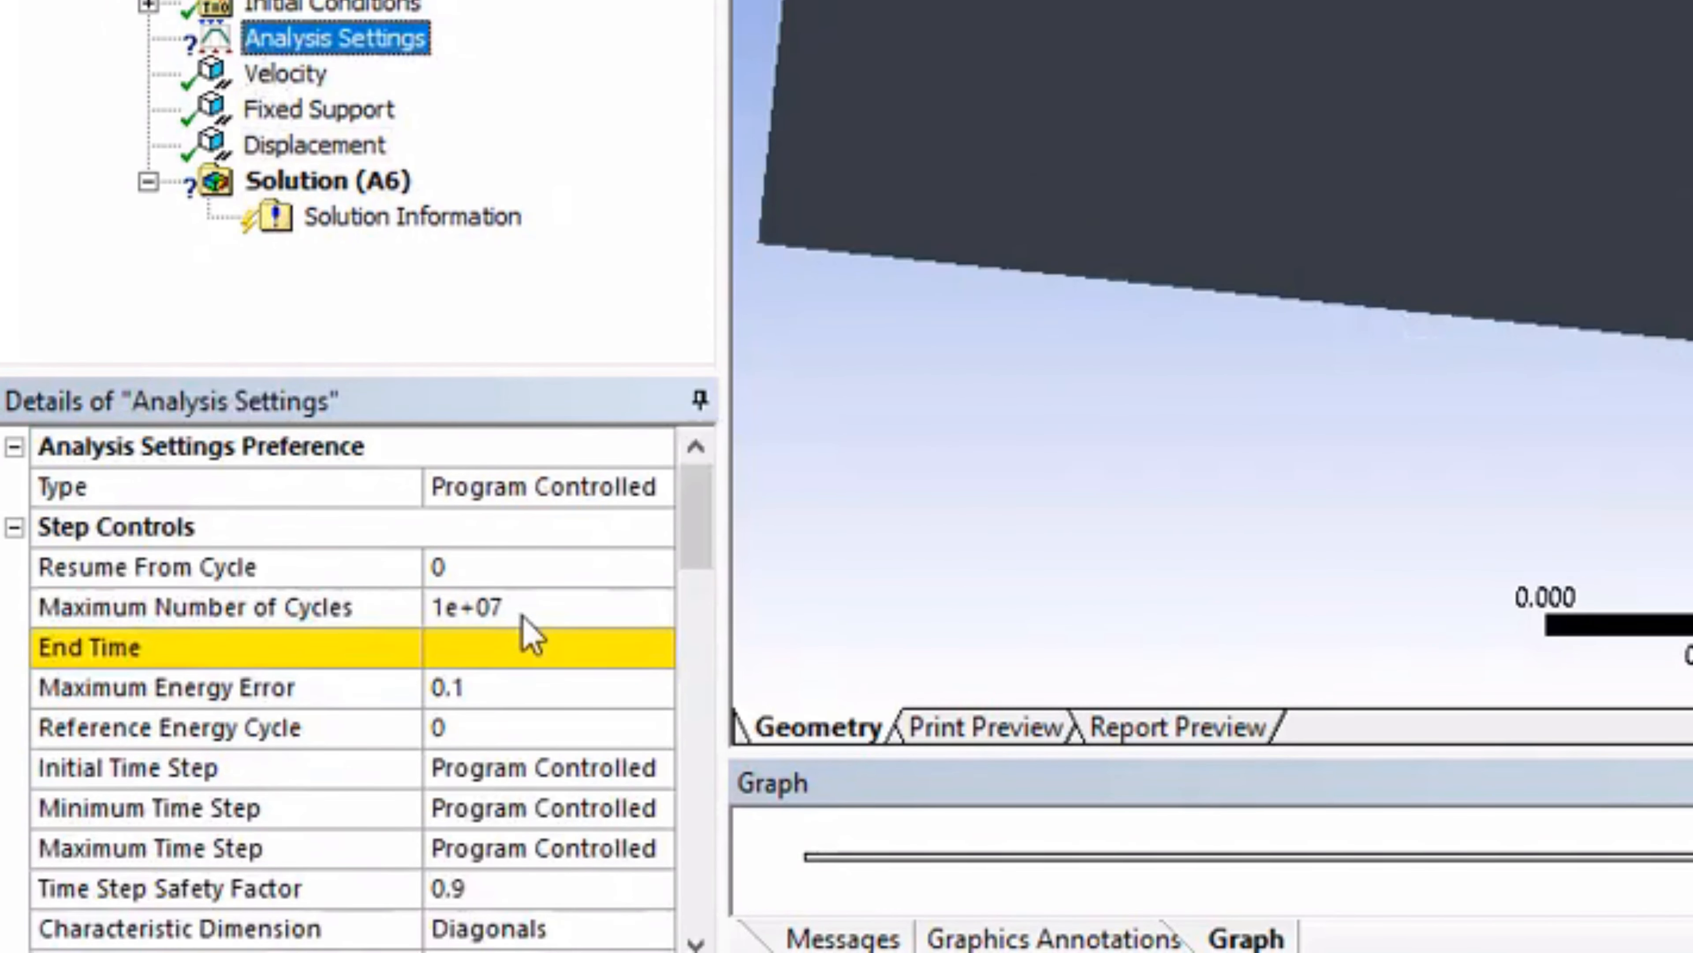
{"action": "left_click", "coordinate": [532, 648]}
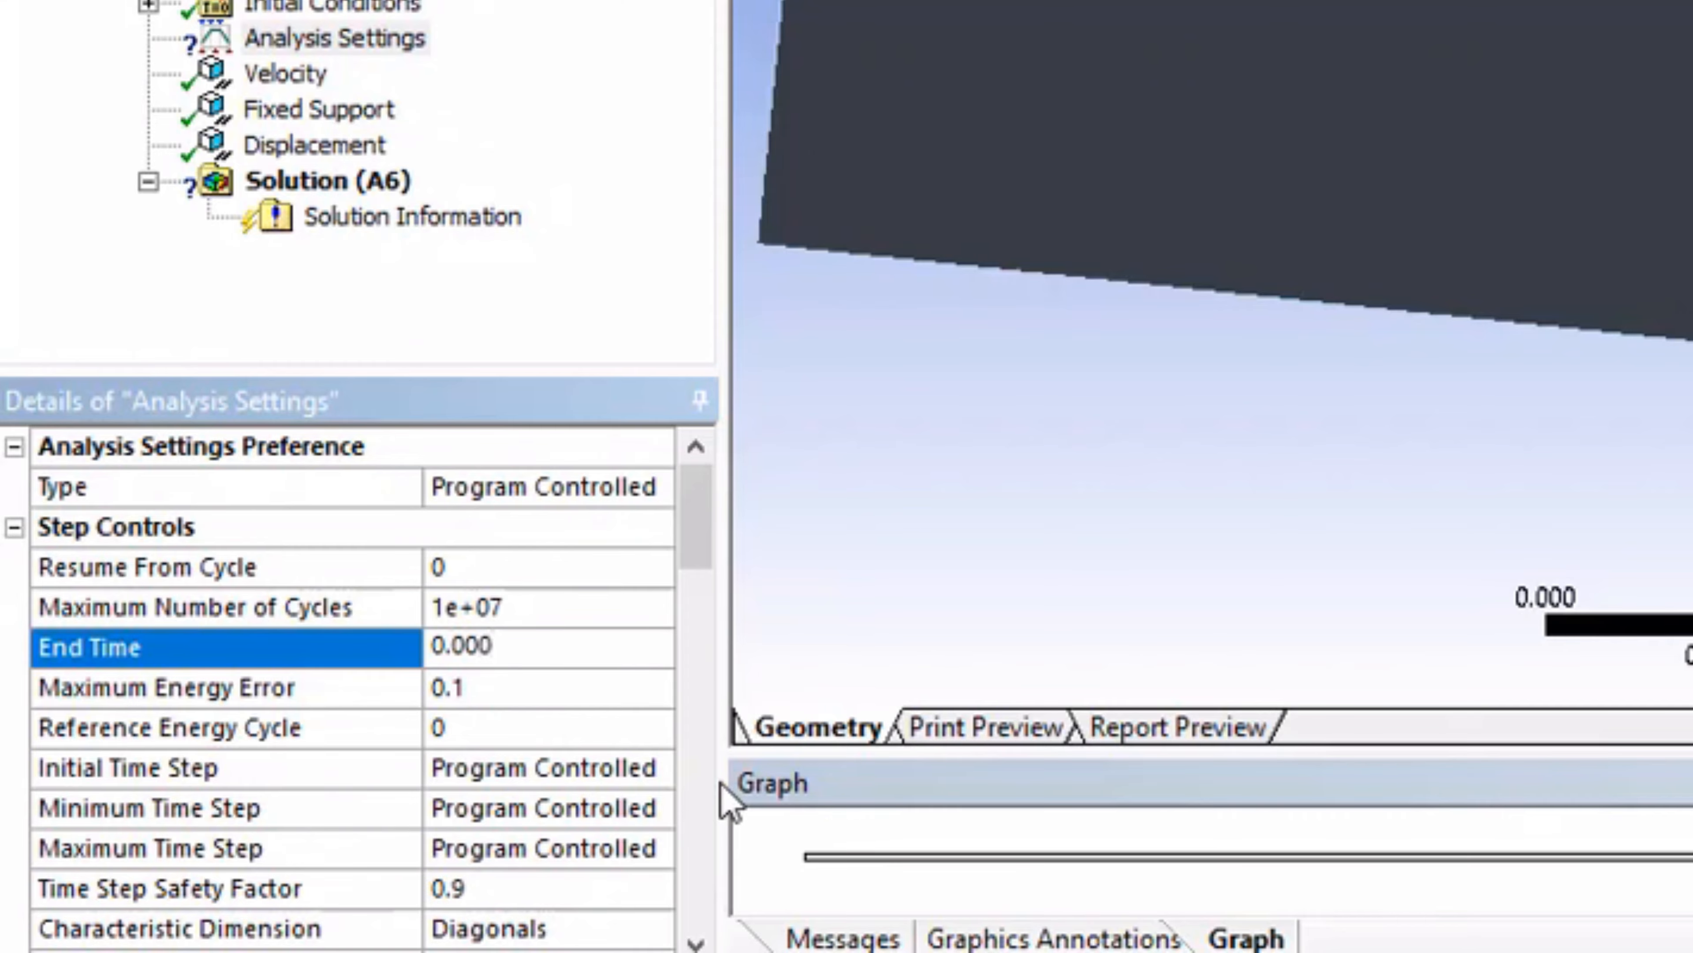
{"action": "type", "text": "5"}
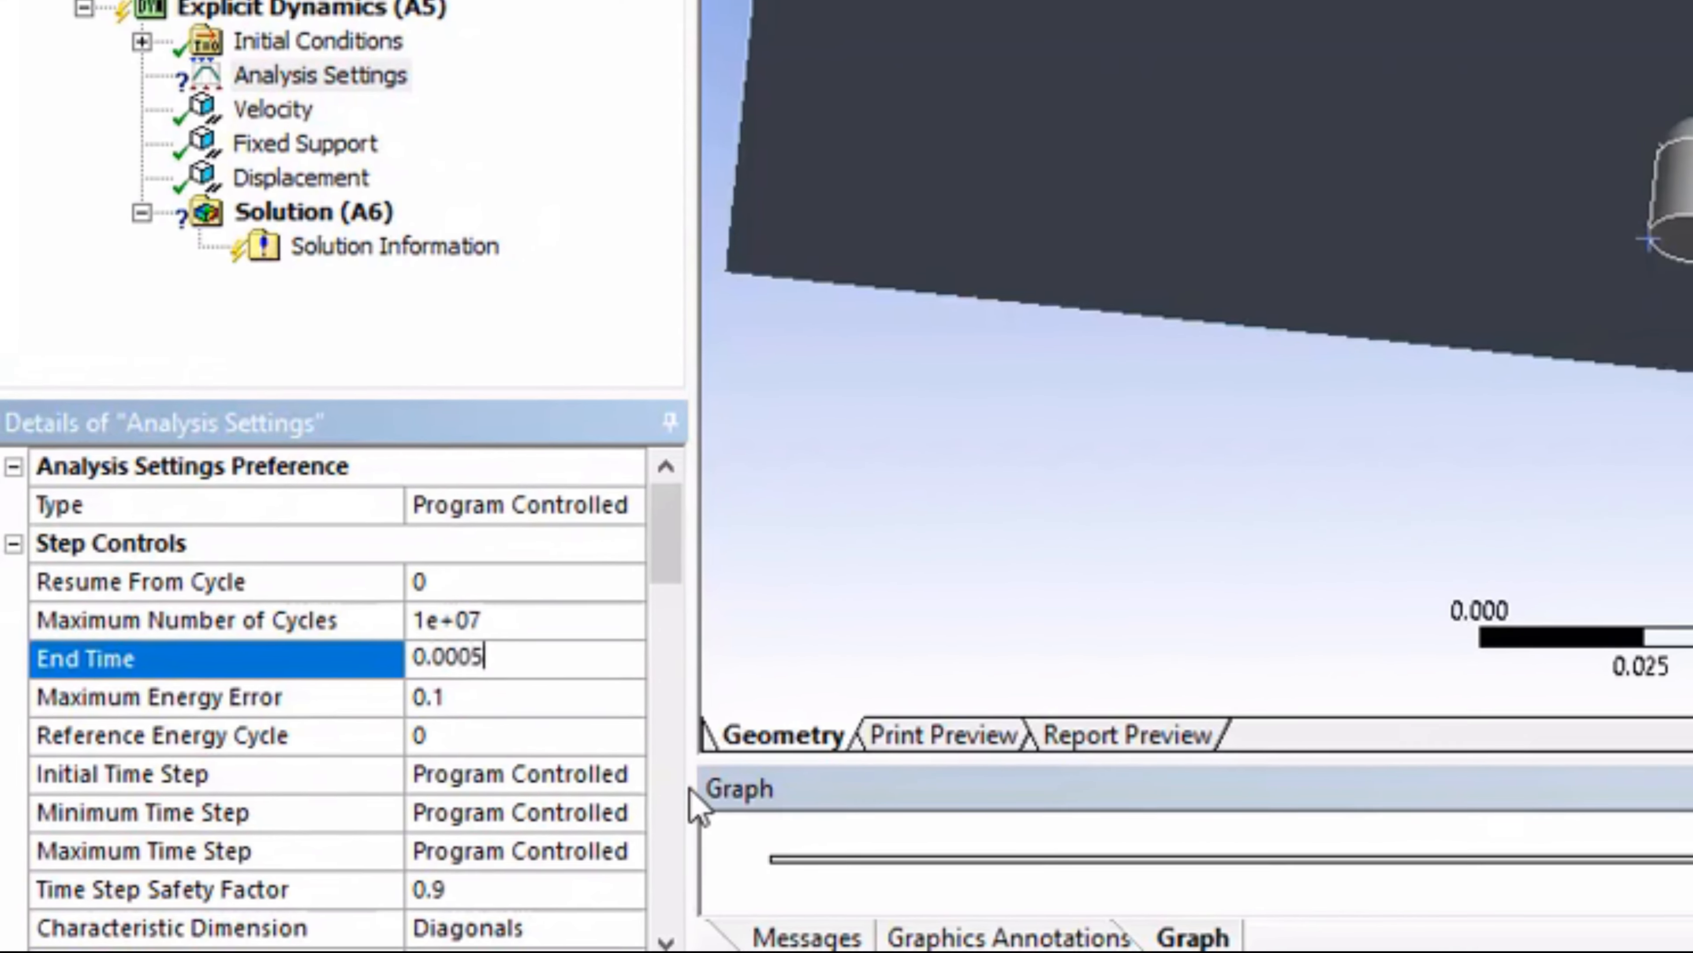
{"action": "key", "text": "Return"}
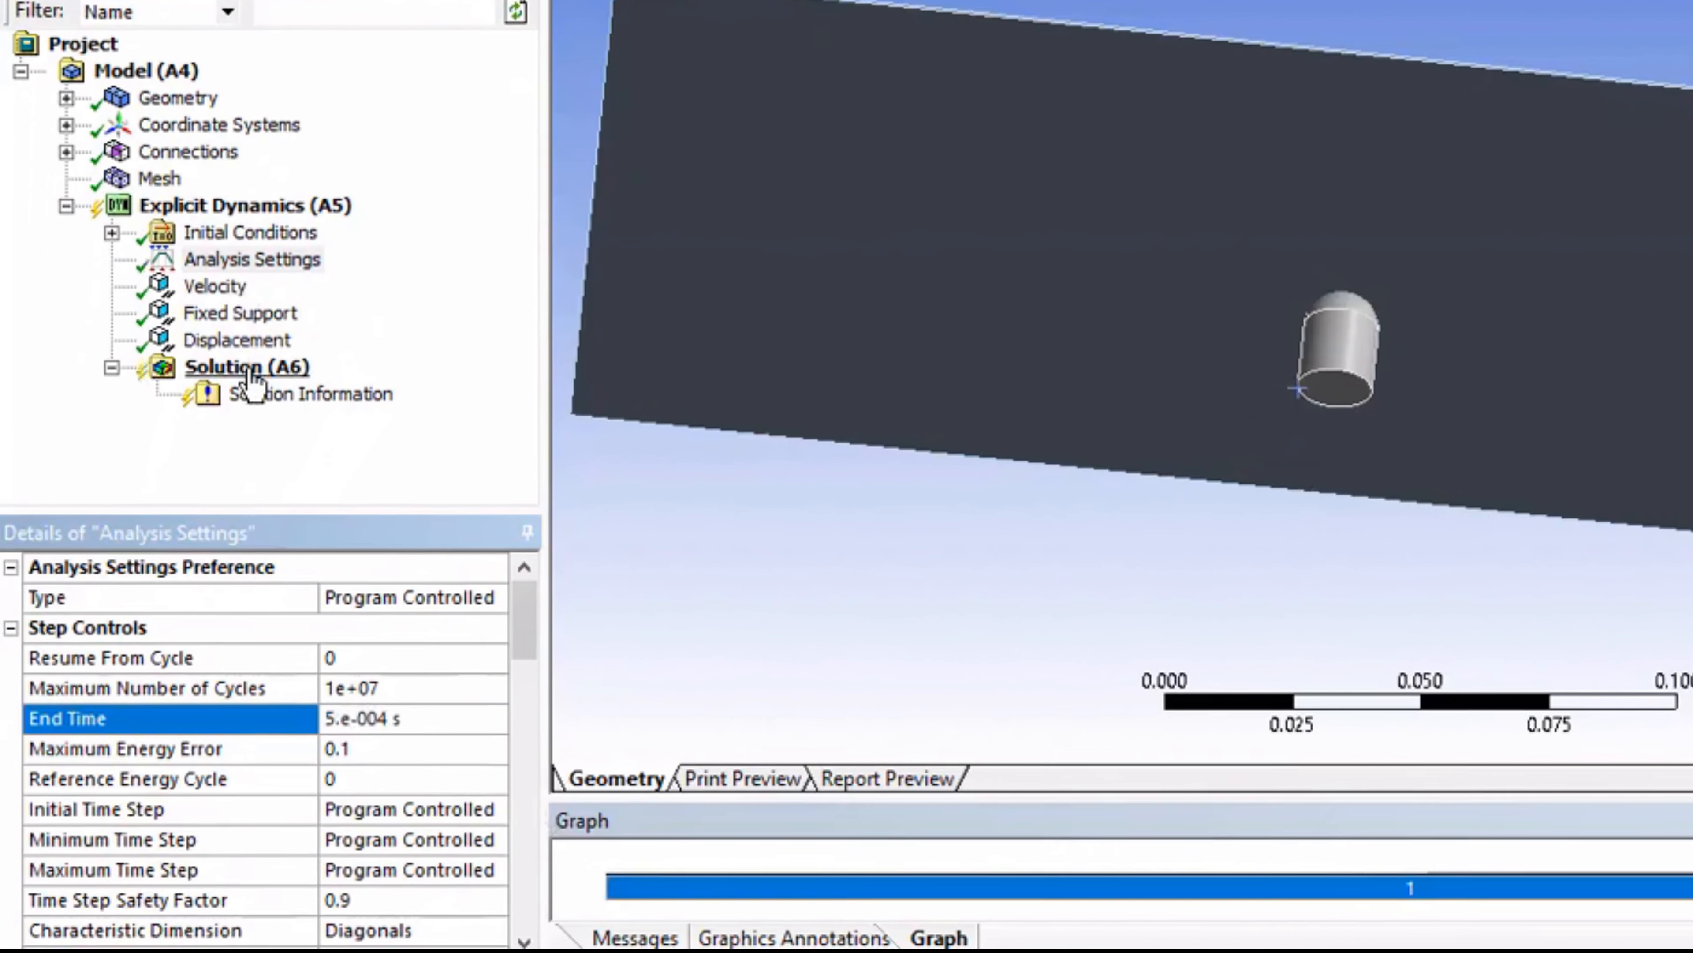
Step: Insert a directional deformation result under the solution and orient it along the Z axis
{"action": "left_click", "coordinate": [0, 462]}
{"action": "right_click", "coordinate": [292, 284]}
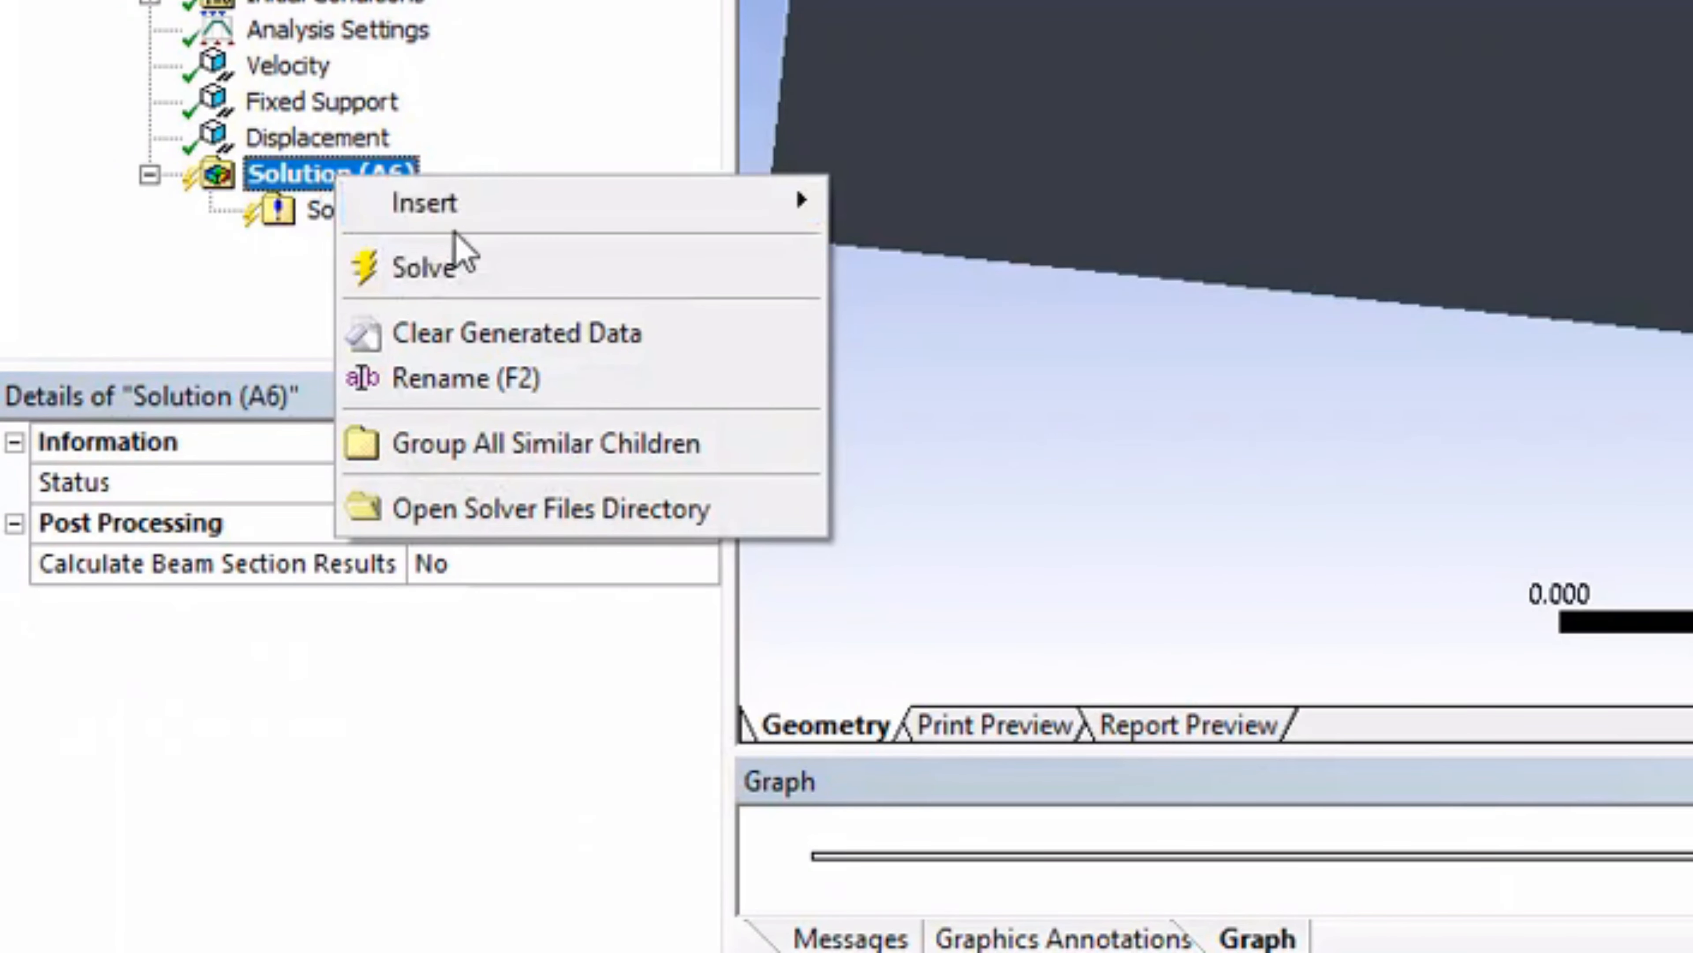
{"action": "mouse_move", "coordinate": [786, 214]}
{"action": "mouse_move", "coordinate": [924, 250]}
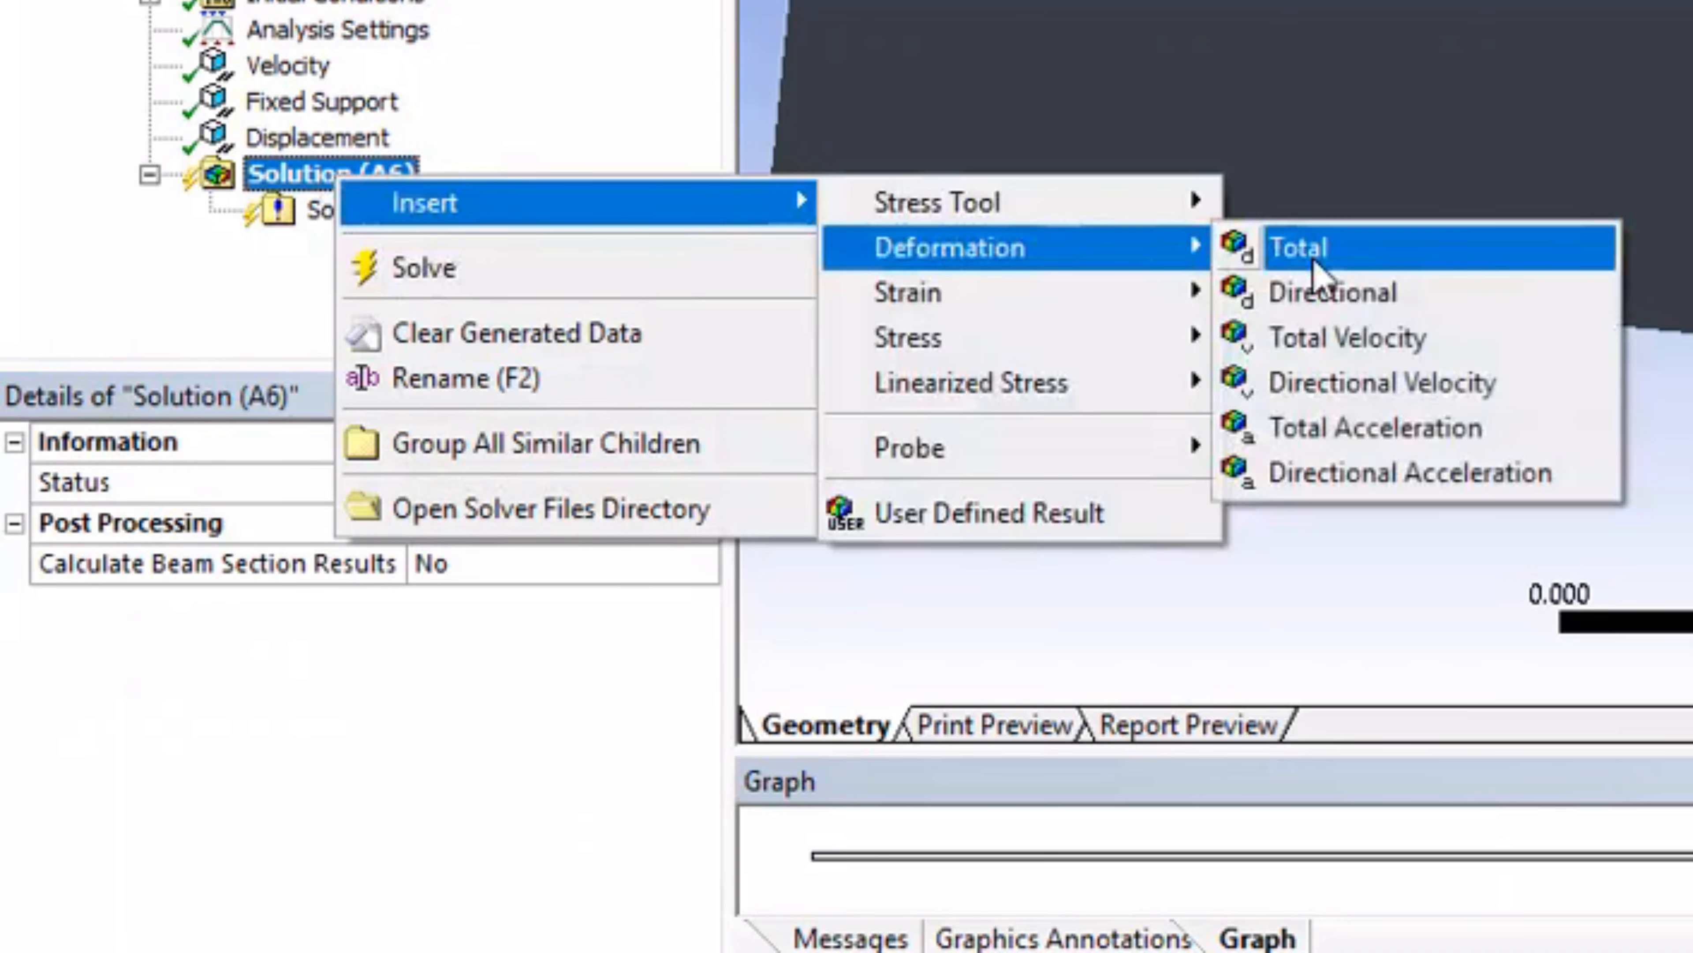
{"action": "left_click", "coordinate": [1331, 294]}
{"action": "left_click", "coordinate": [639, 653]}
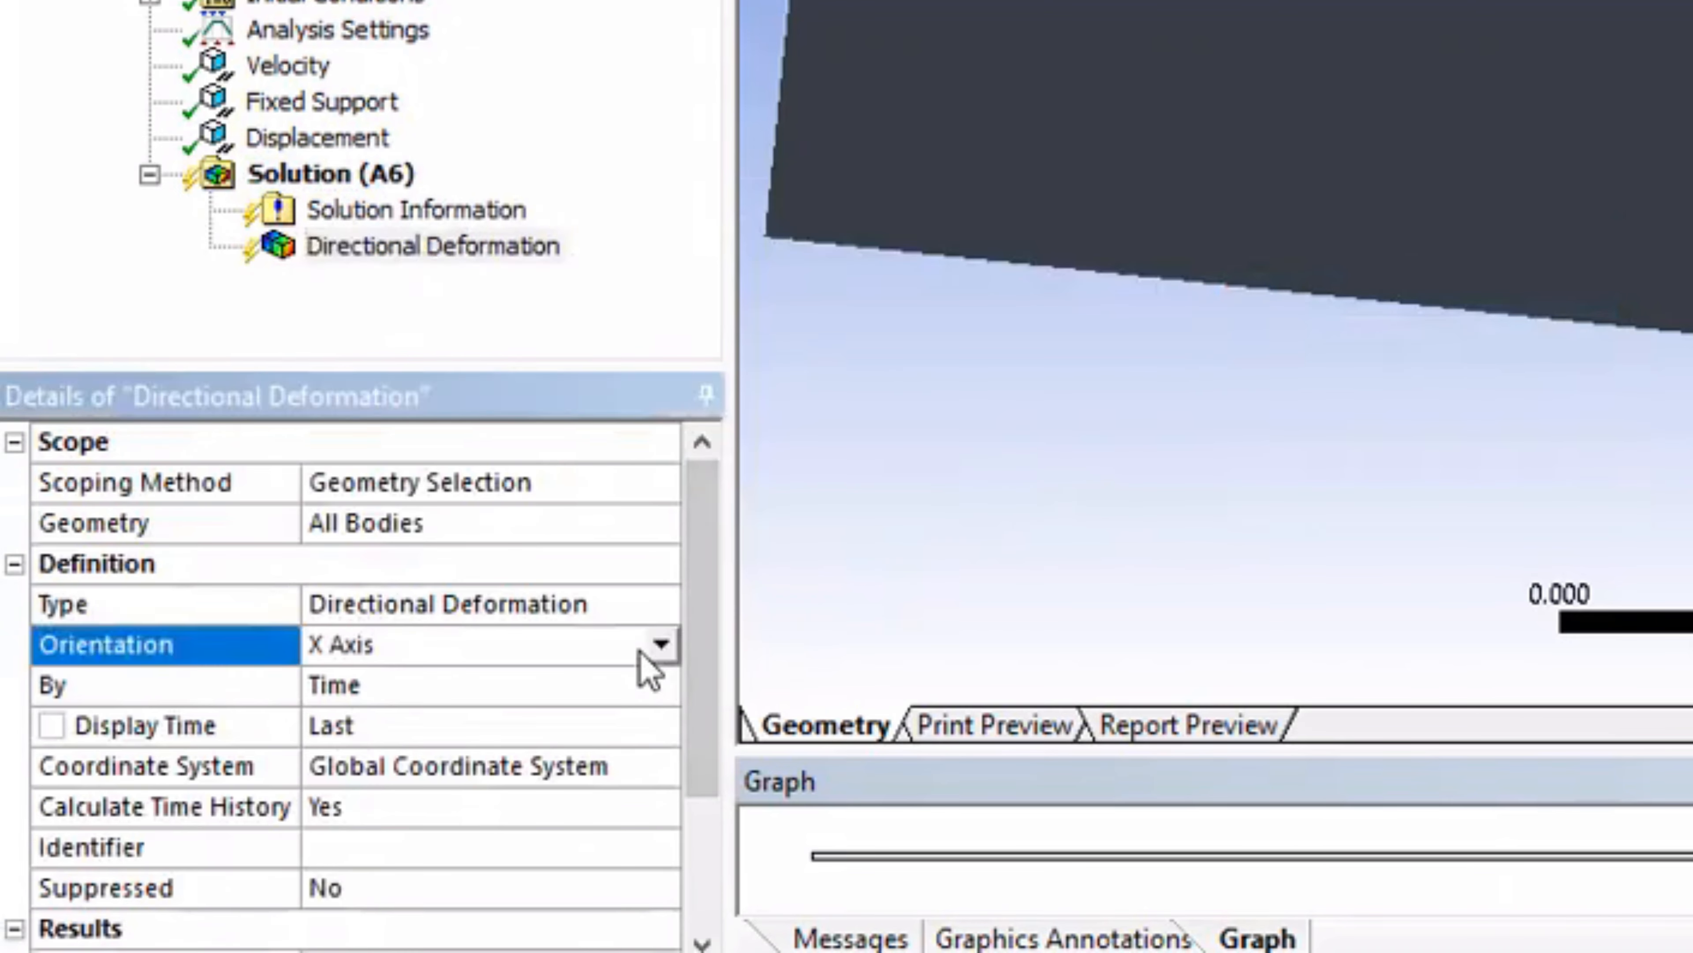
{"action": "left_click", "coordinate": [662, 646]}
{"action": "left_click", "coordinate": [543, 734]}
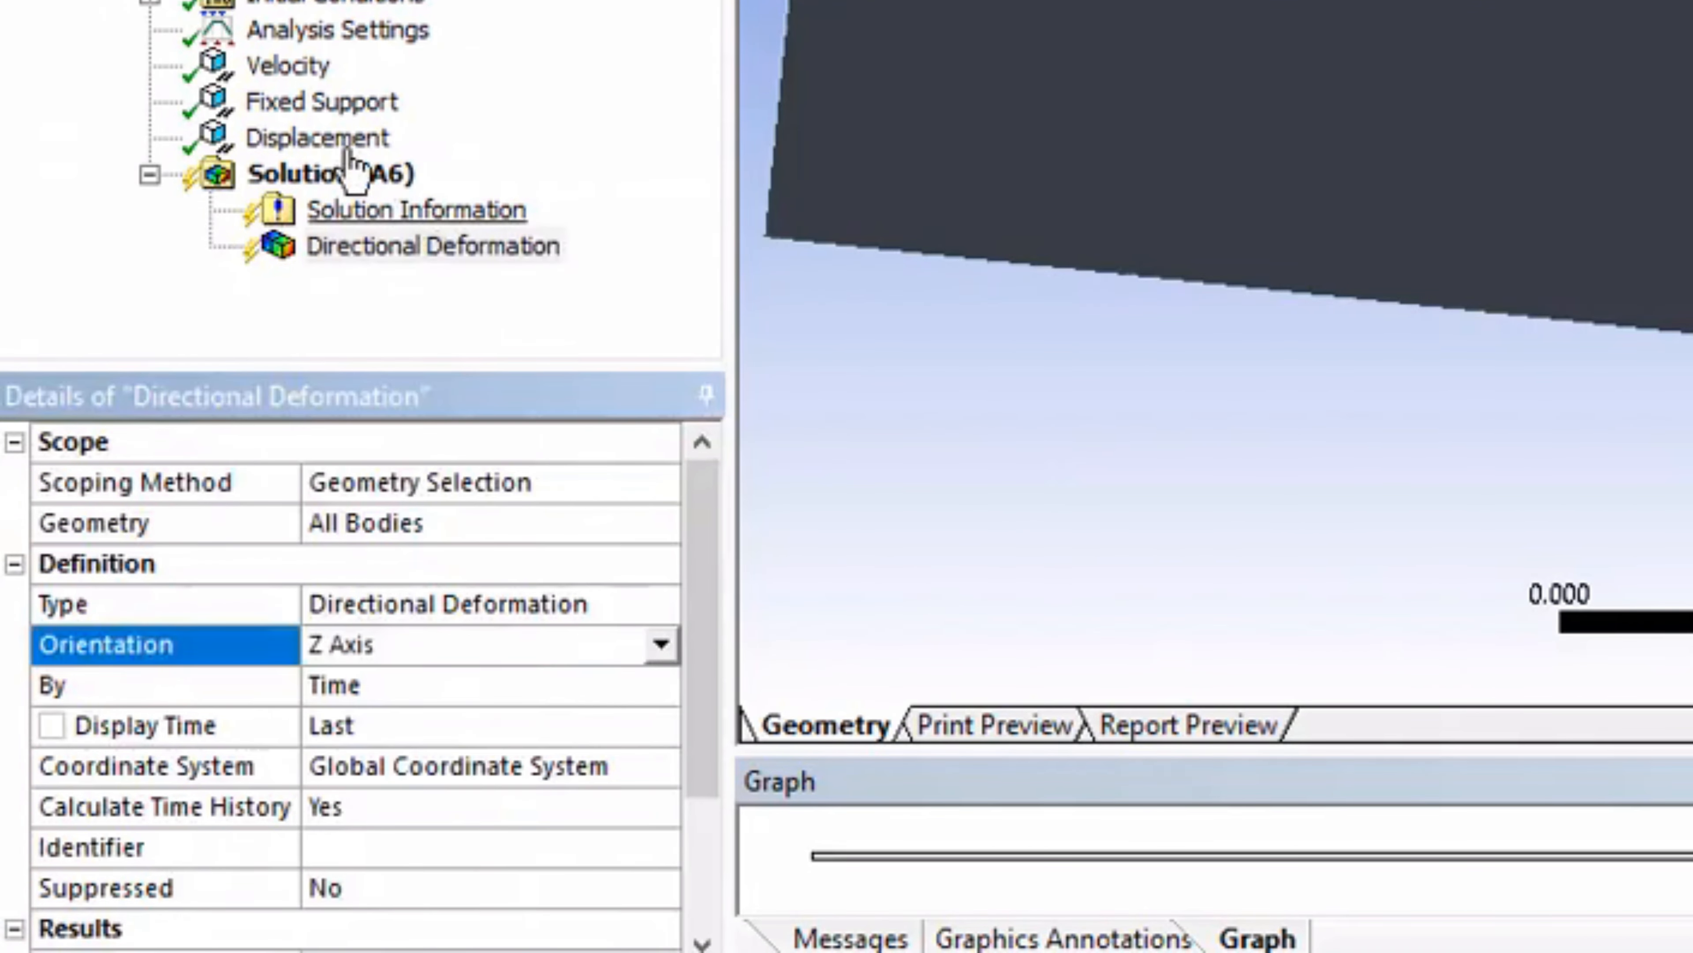
Step: Insert a Max Shear Stress stress tool under the solution
{"action": "right_click", "coordinate": [358, 188]}
{"action": "mouse_move", "coordinate": [600, 198]}
{"action": "mouse_move", "coordinate": [986, 200]}
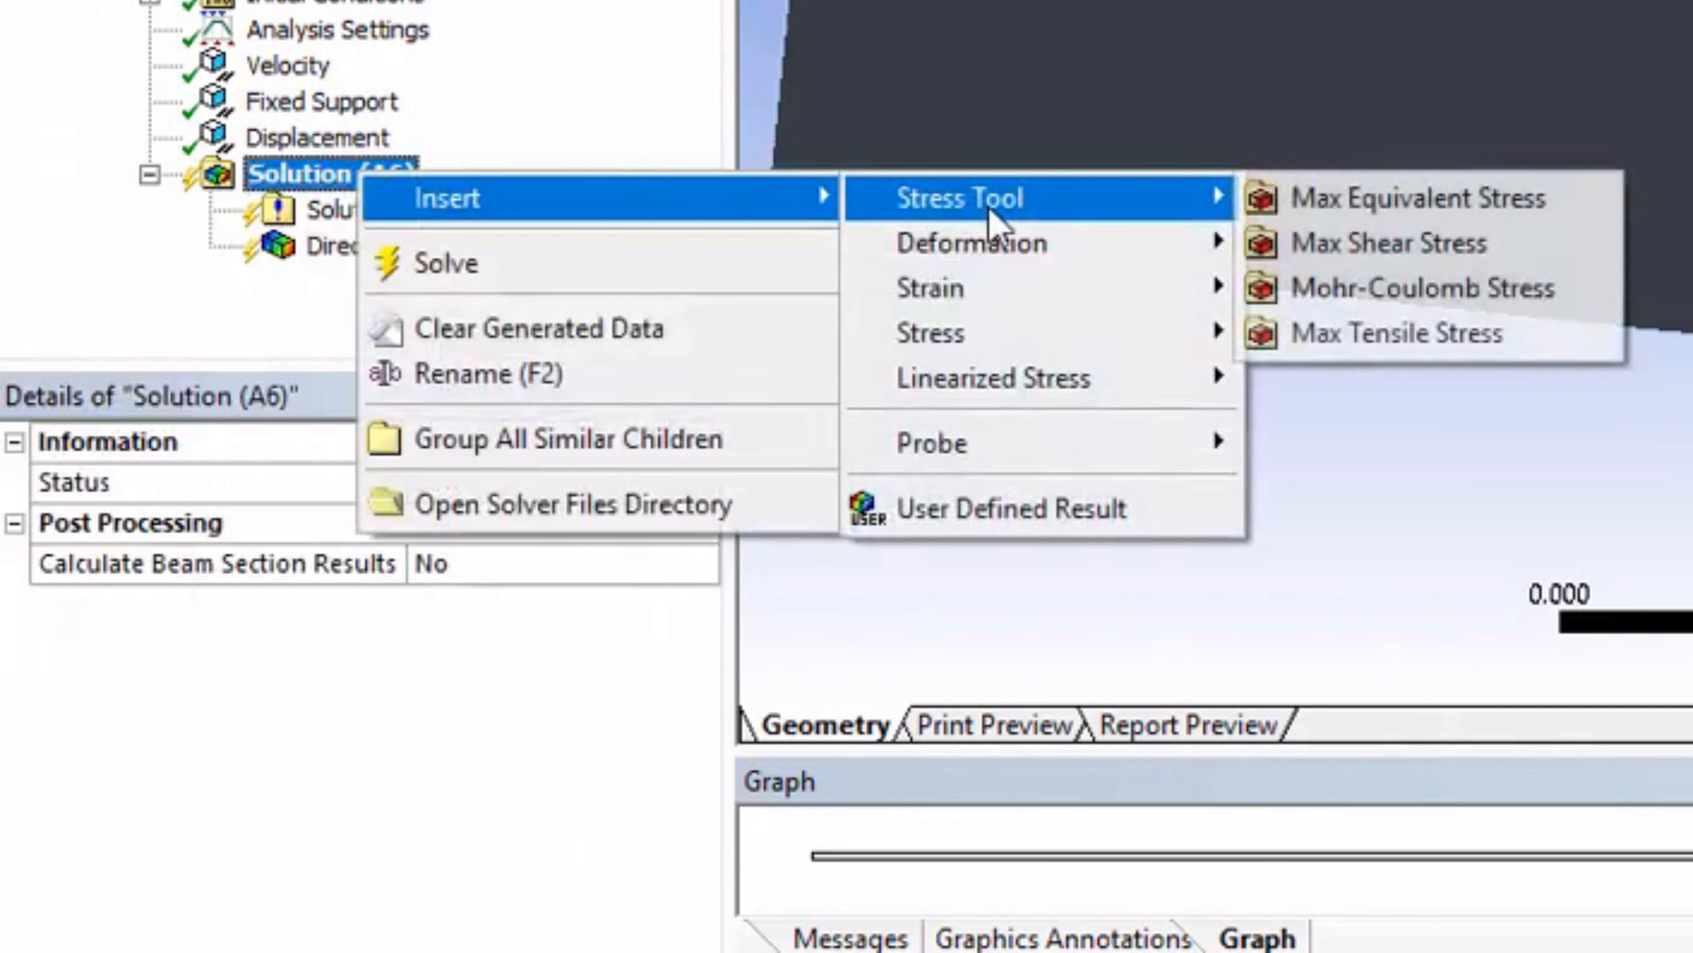
{"action": "left_click", "coordinate": [1420, 247]}
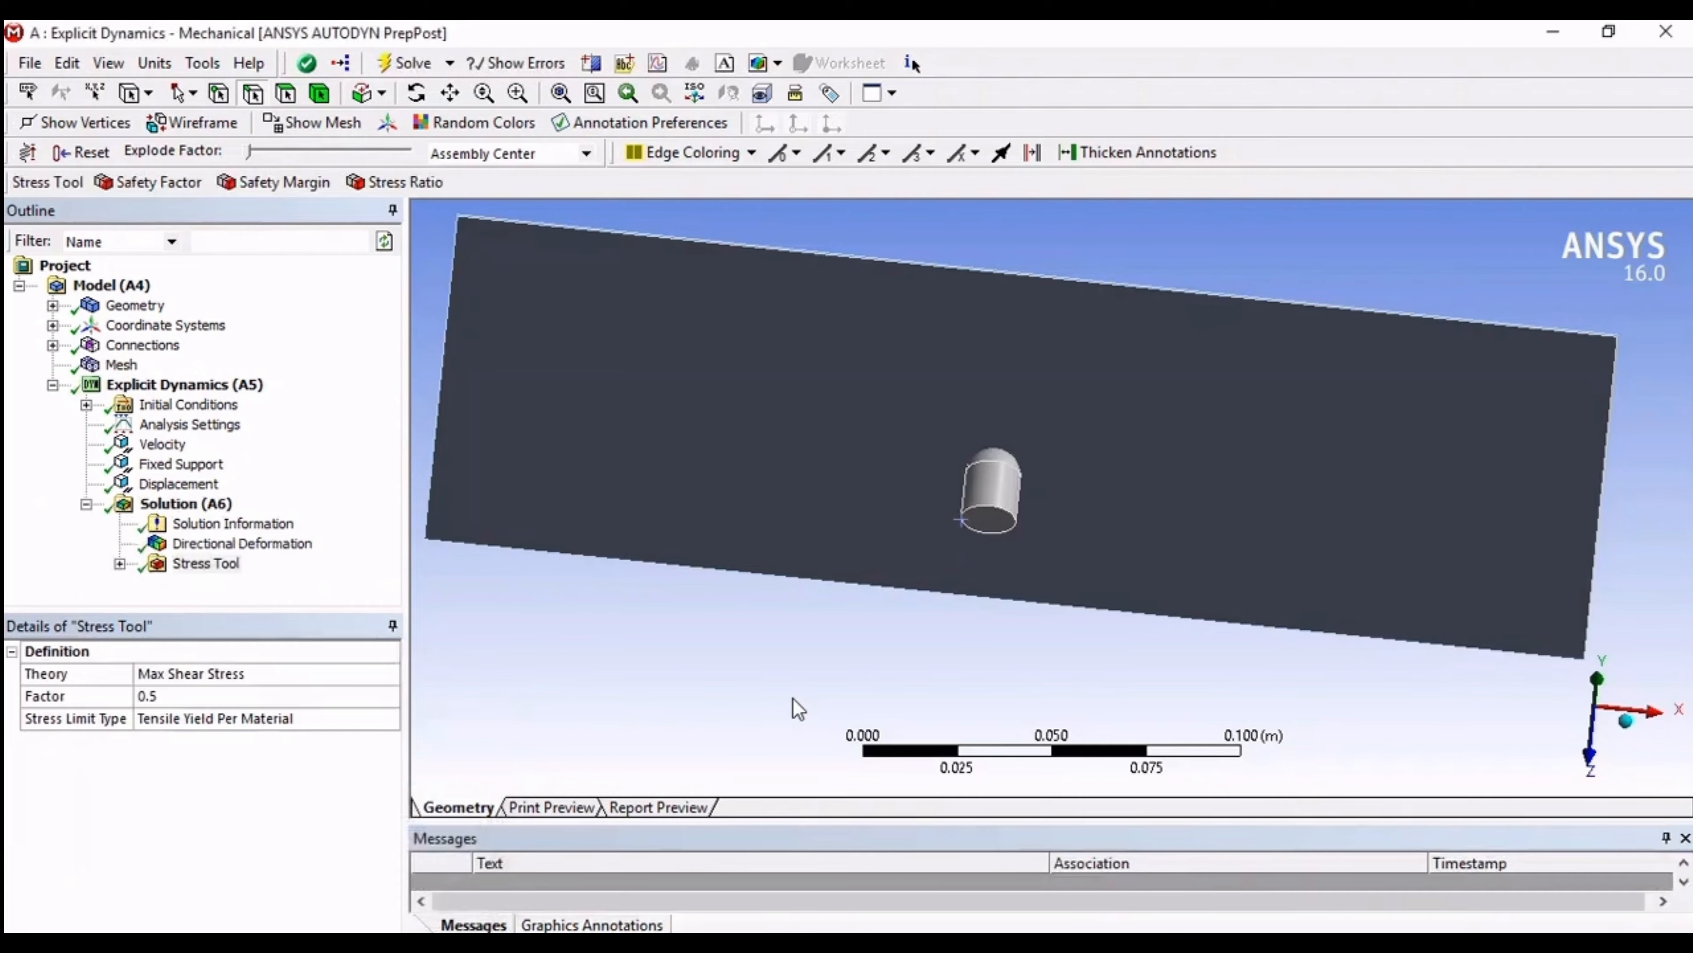
Step: Display the directional deformation result and animate it, examining the bullet's penetration of the plate from several angles
{"action": "left_click", "coordinate": [215, 544]}
{"action": "middle_click_drag", "start_coordinate": [938, 518], "coordinate": [1020, 500]}
{"action": "scroll", "coordinate": [1056, 492], "scroll_direction": "up", "scroll_amount": 5}
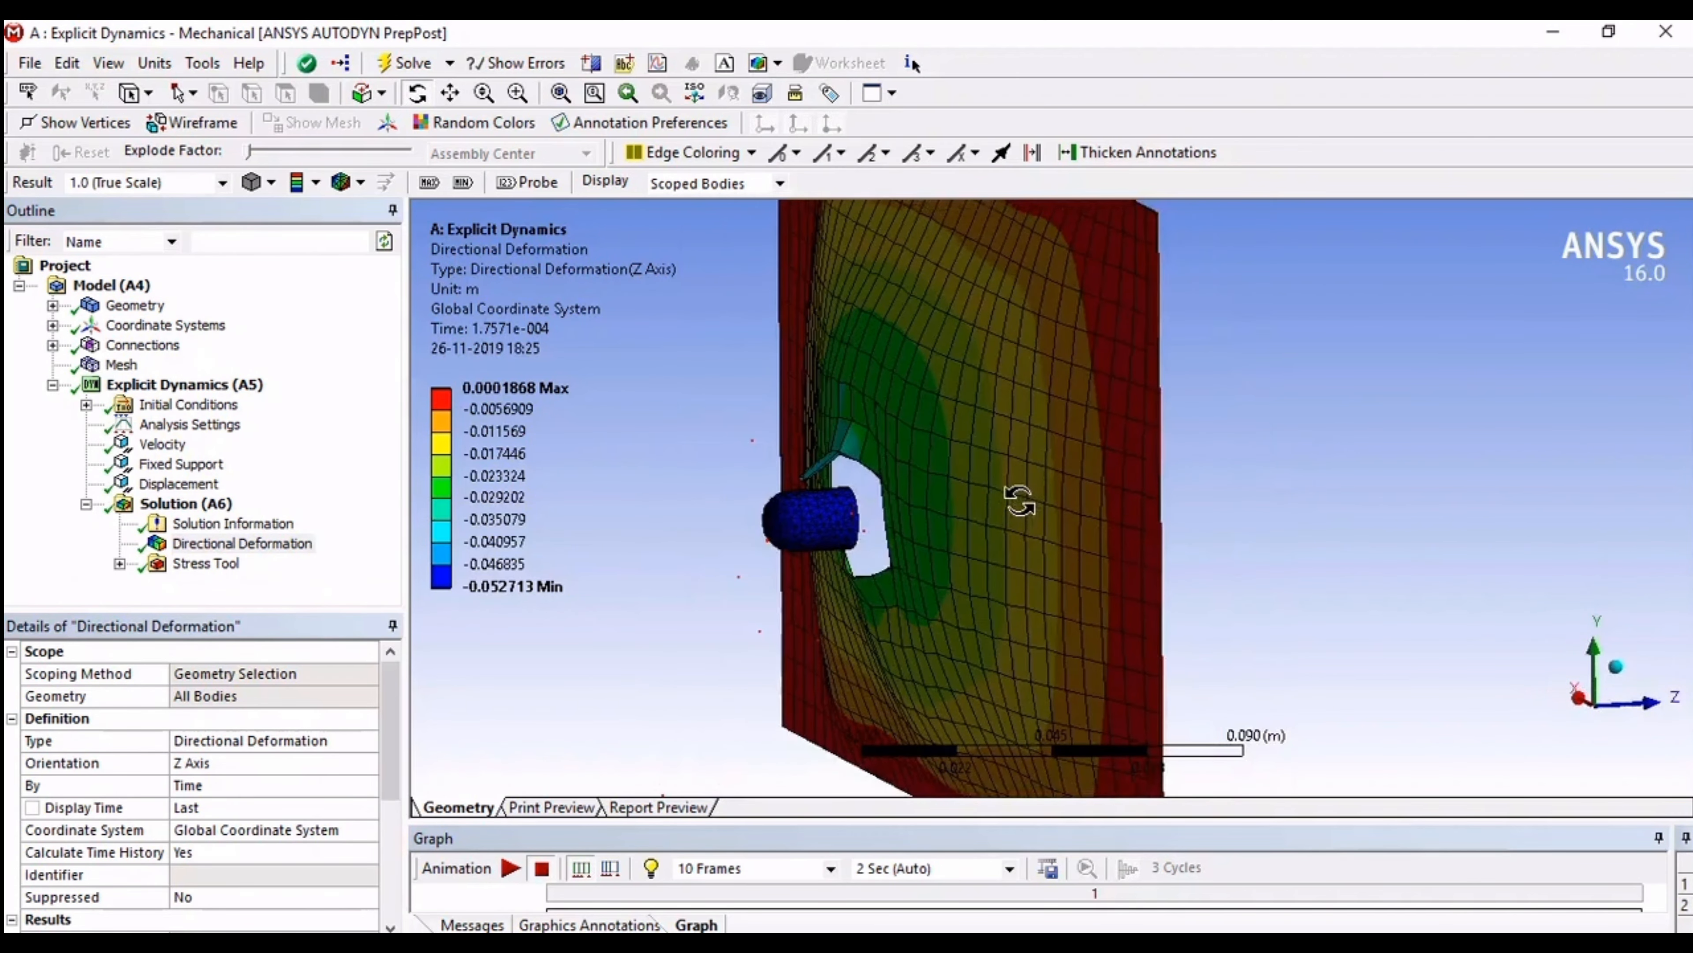
{"action": "middle_click_drag", "start_coordinate": [1020, 500], "coordinate": [964, 530]}
{"action": "left_click", "coordinate": [511, 867]}
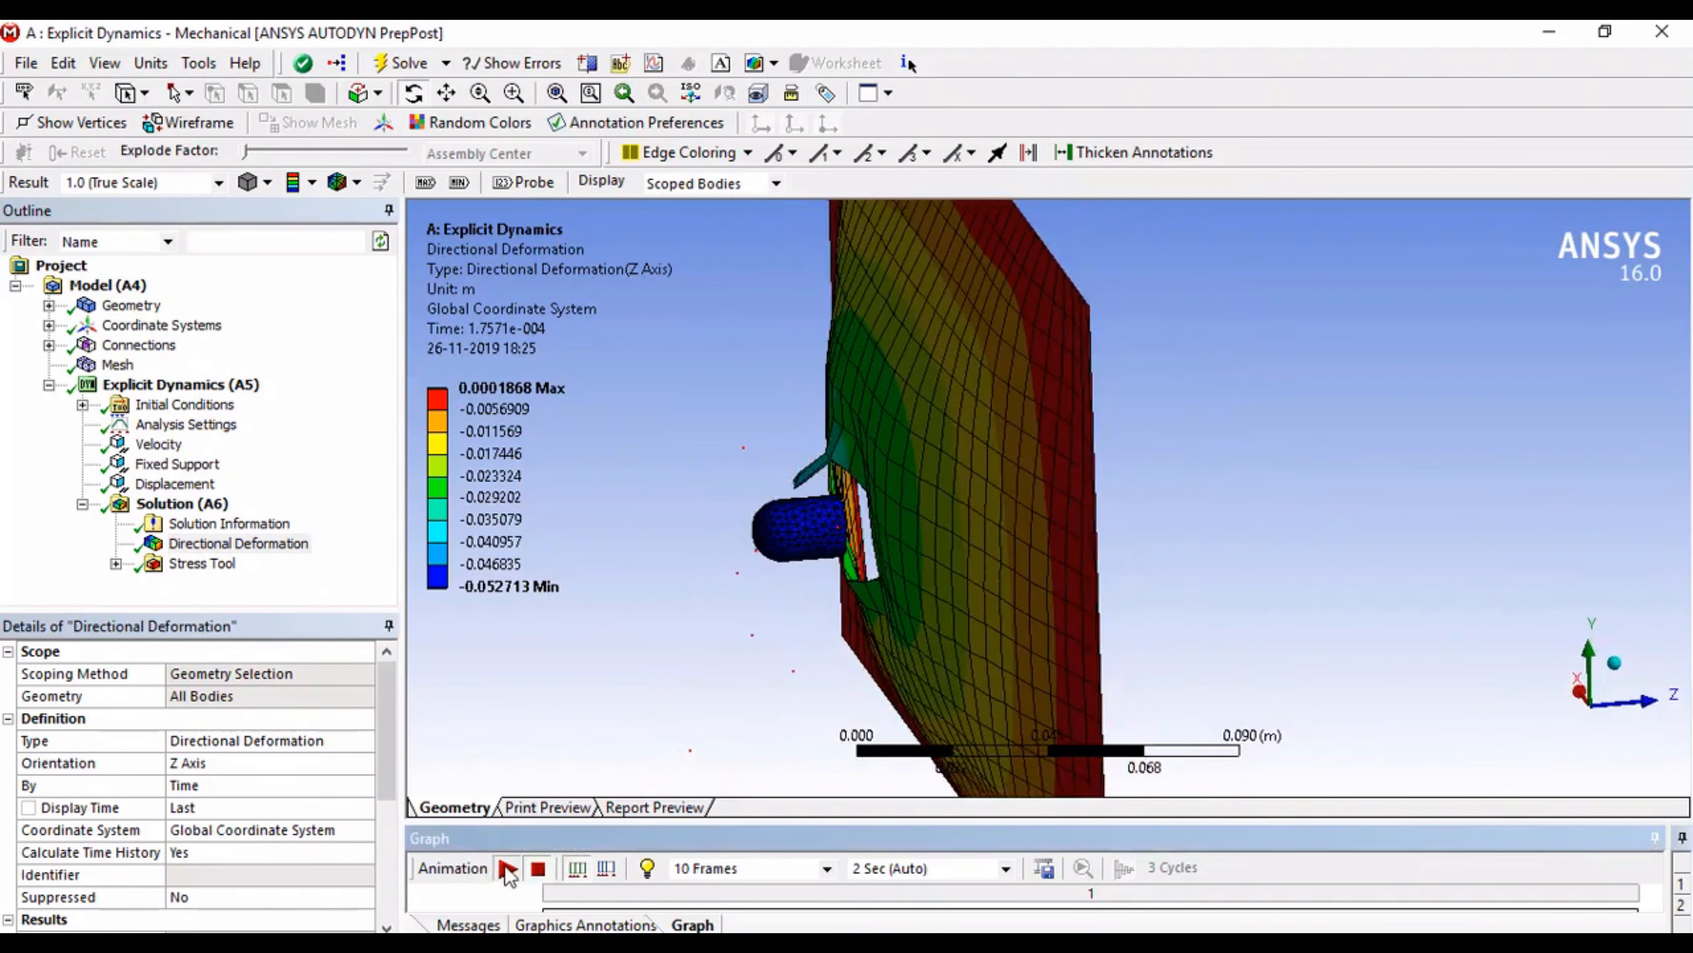
{"action": "middle_click_drag", "start_coordinate": [916, 586], "coordinate": [841, 593]}
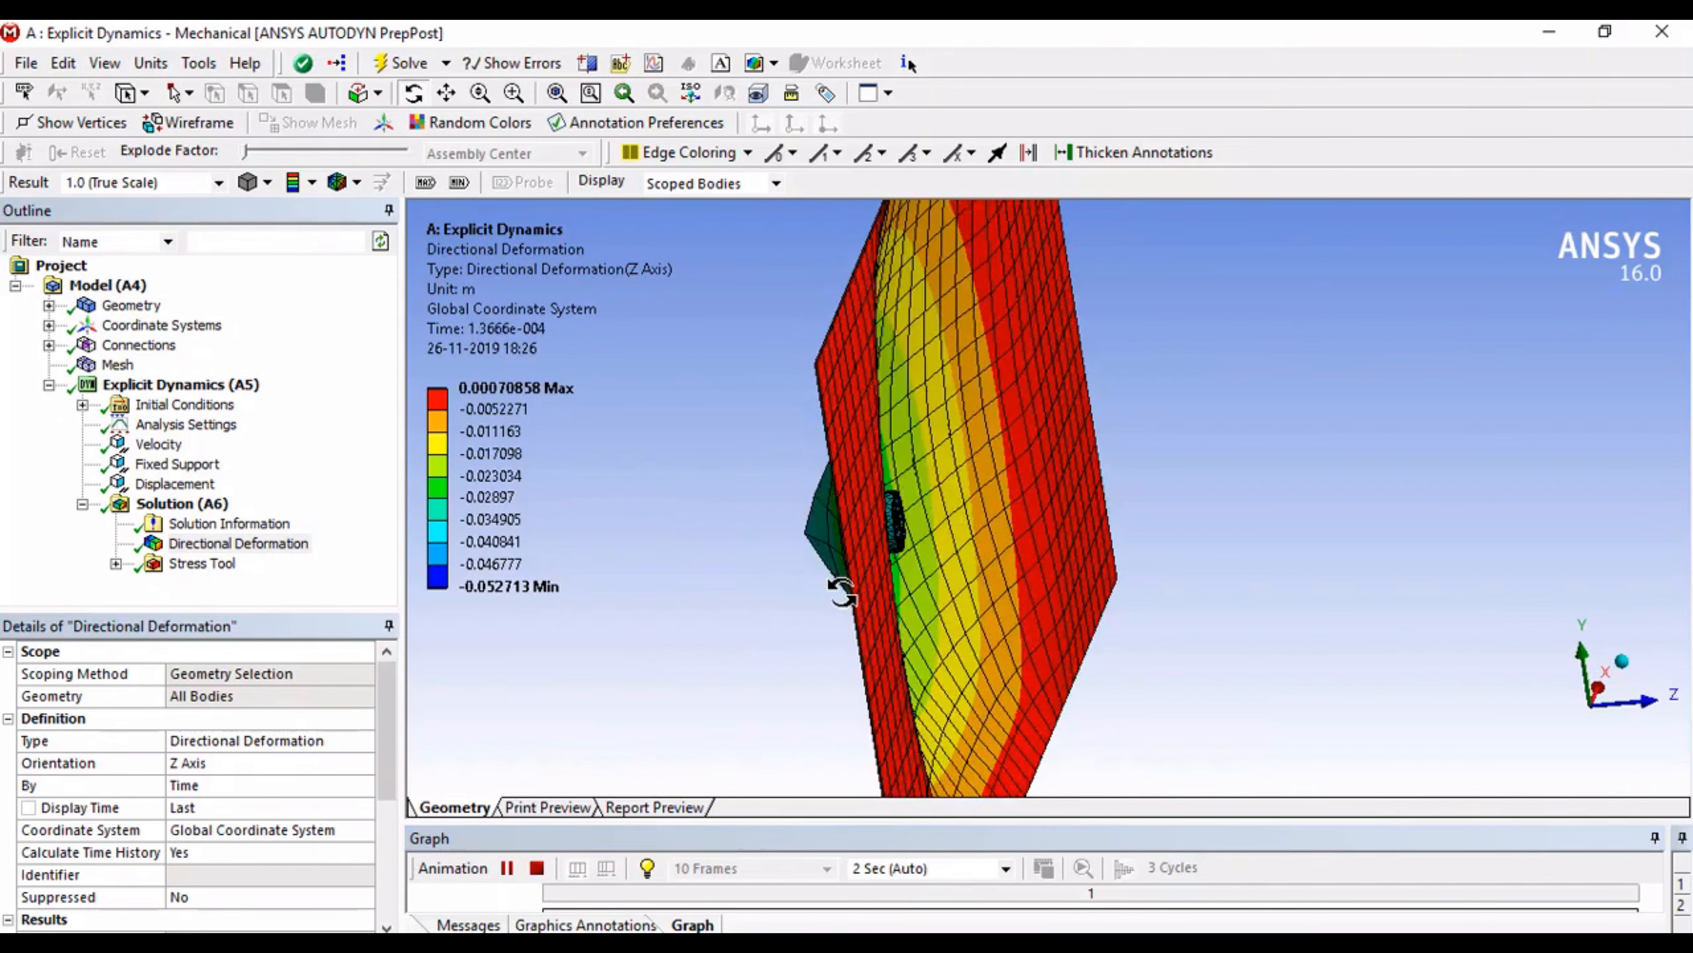
{"action": "middle_click_drag", "start_coordinate": [1020, 511], "coordinate": [936, 510]}
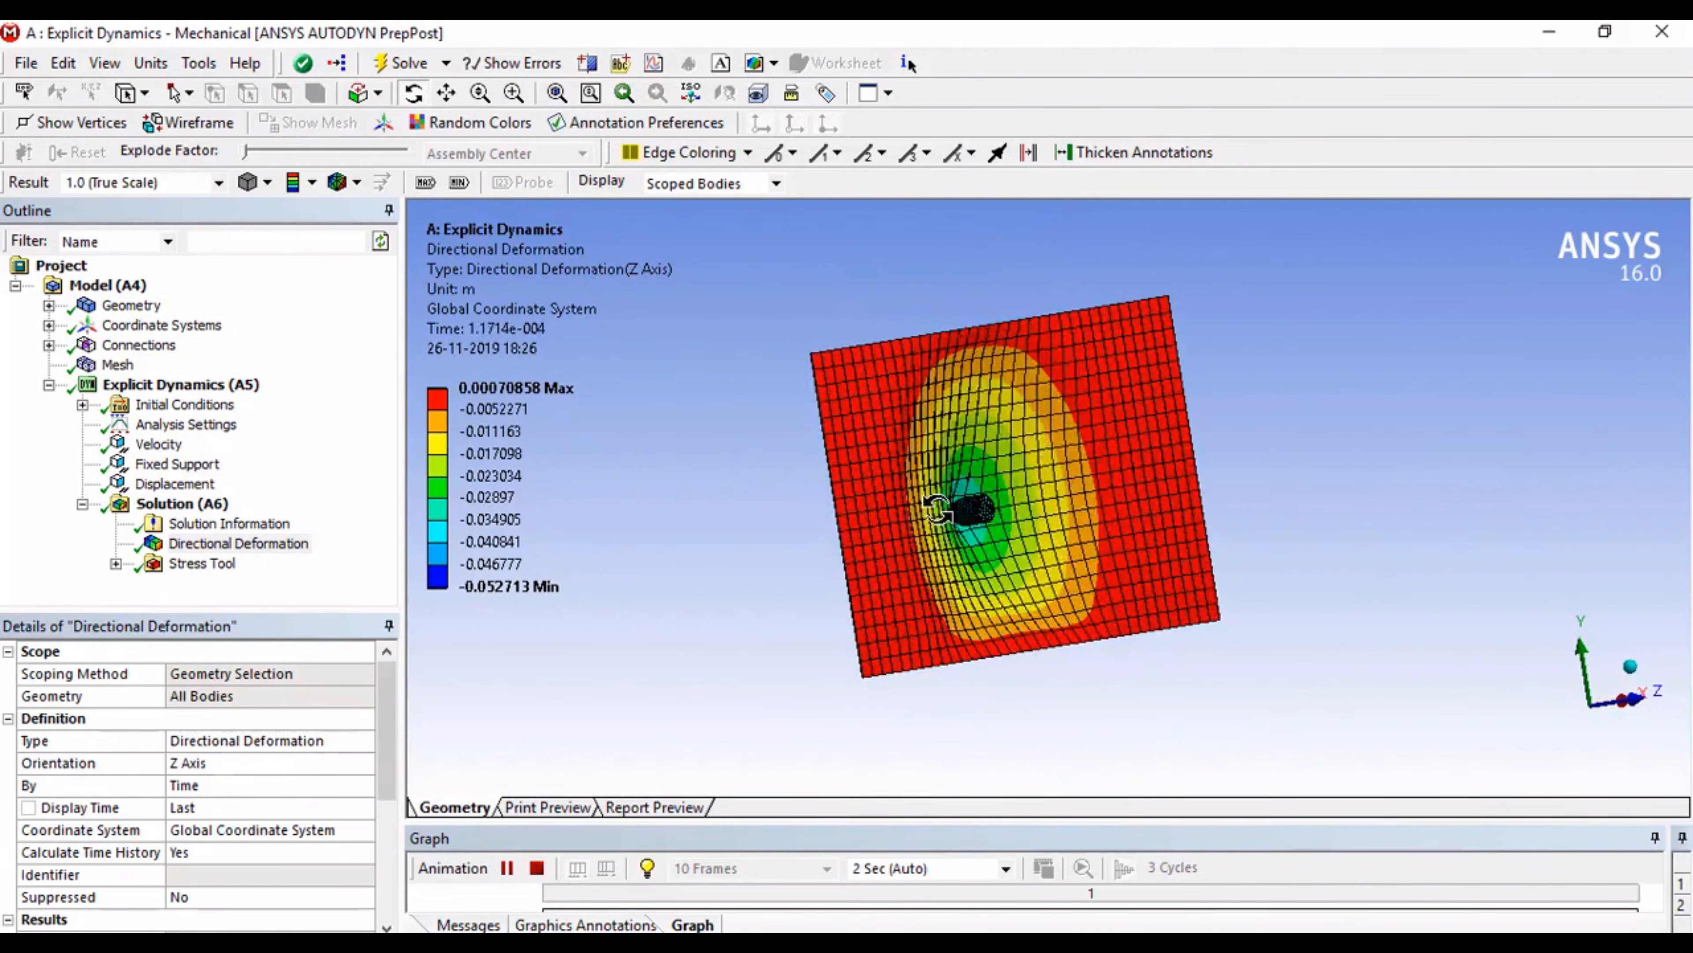
{"action": "left_click_drag", "start_coordinate": [938, 509], "coordinate": [963, 510]}
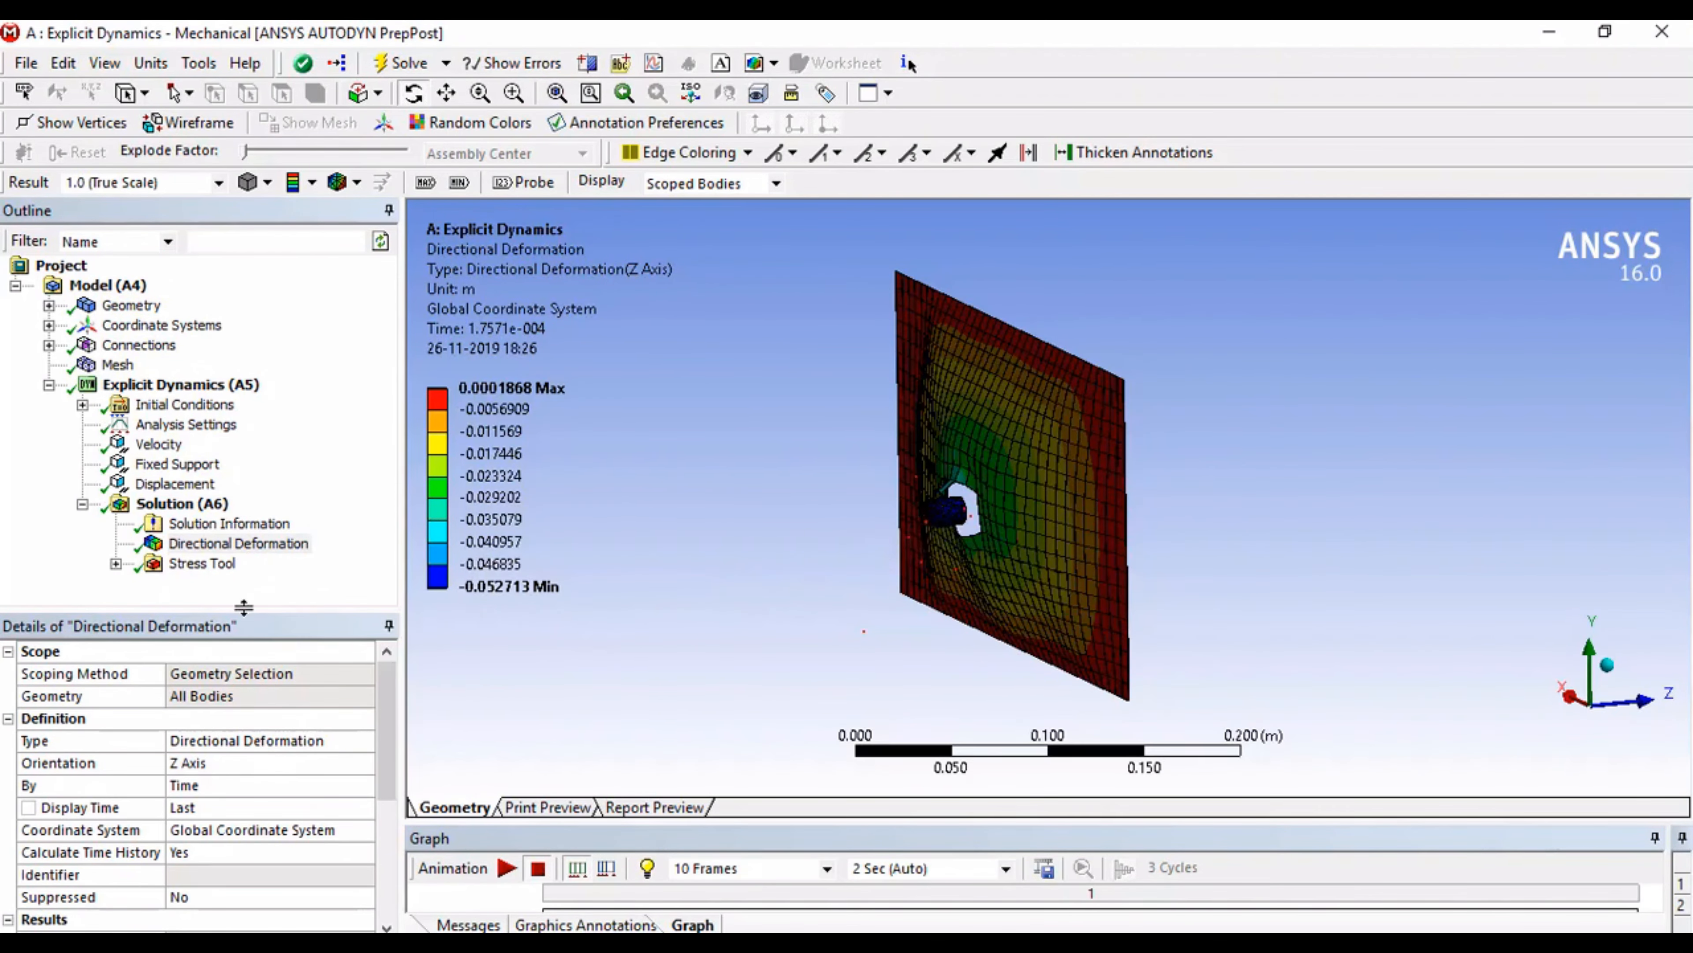
Step: Display the stress tool's safety factor result and play its animation
{"action": "left_click", "coordinate": [115, 565]}
{"action": "left_click", "coordinate": [236, 583]}
{"action": "left_click_drag", "start_coordinate": [982, 681], "coordinate": [702, 684]}
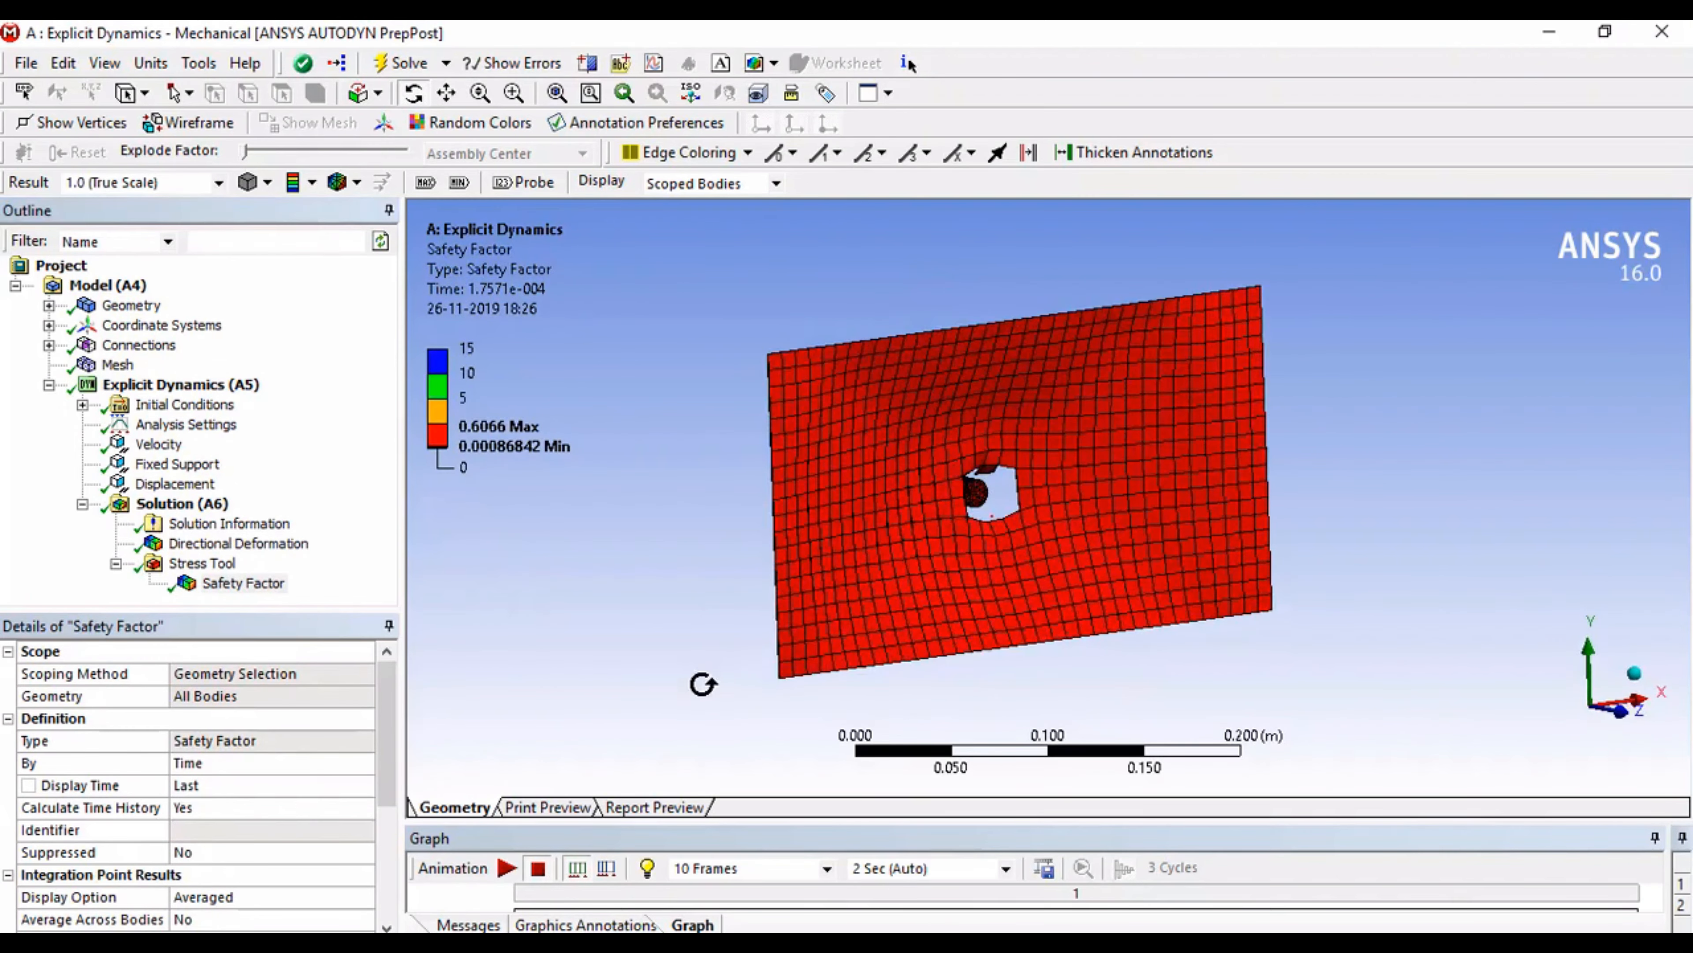
{"action": "left_click", "coordinate": [517, 867]}
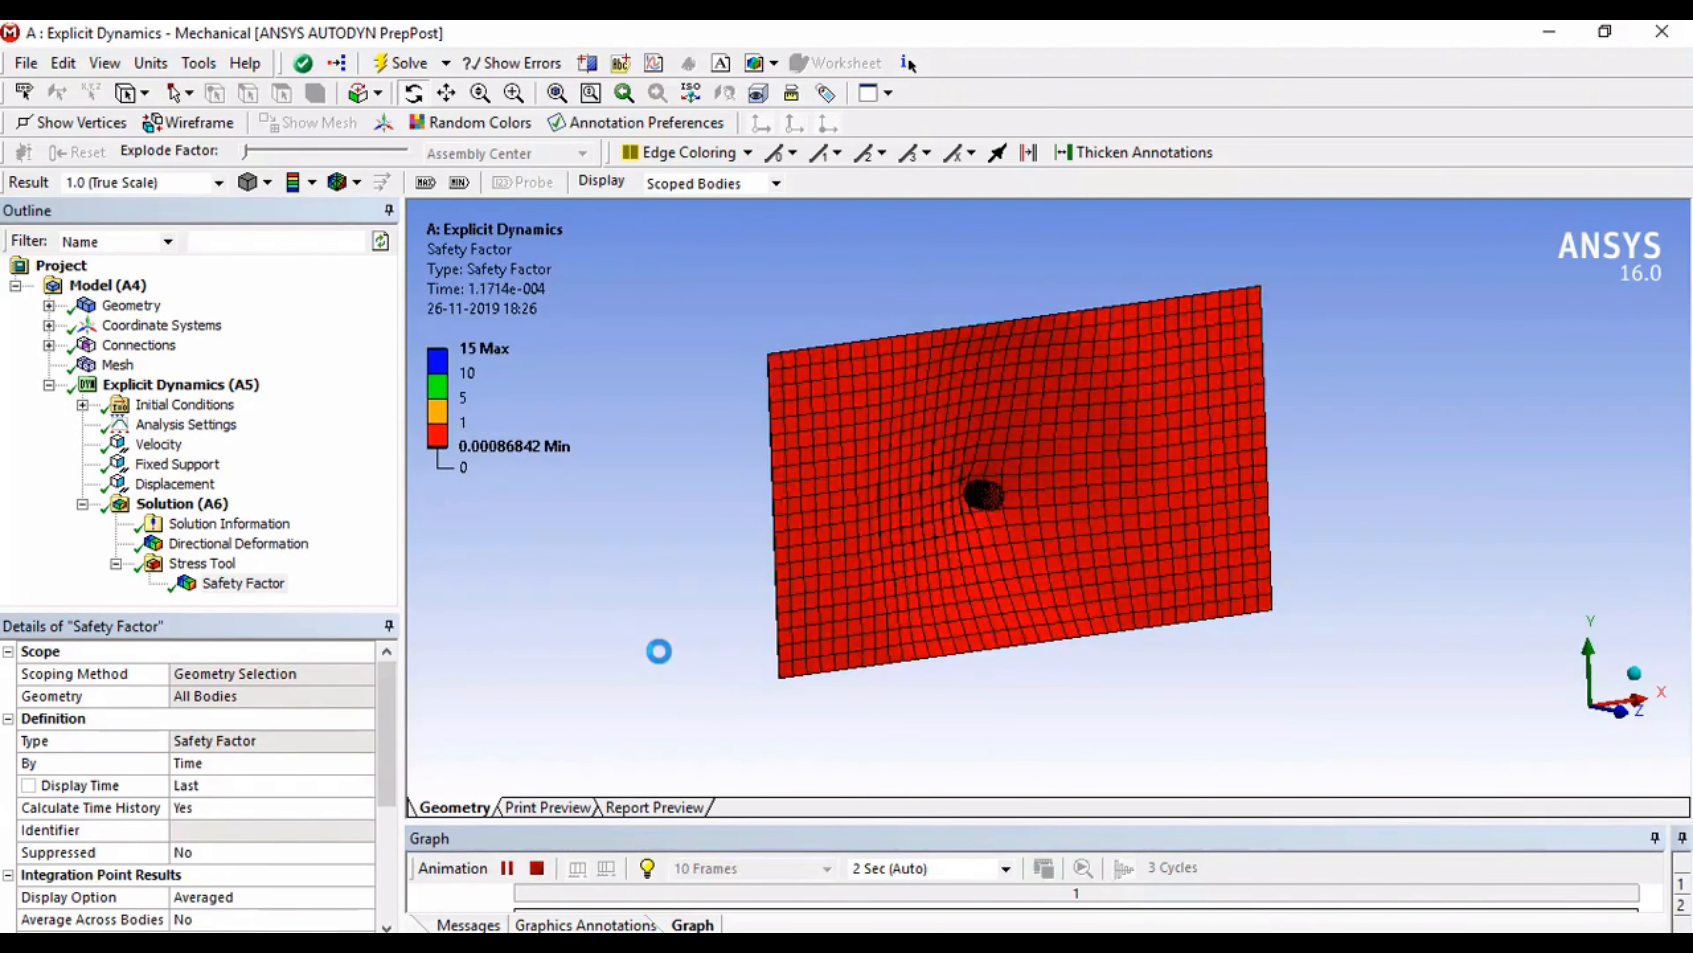
{"action": "left_click_drag", "start_coordinate": [1069, 662], "coordinate": [1143, 657]}
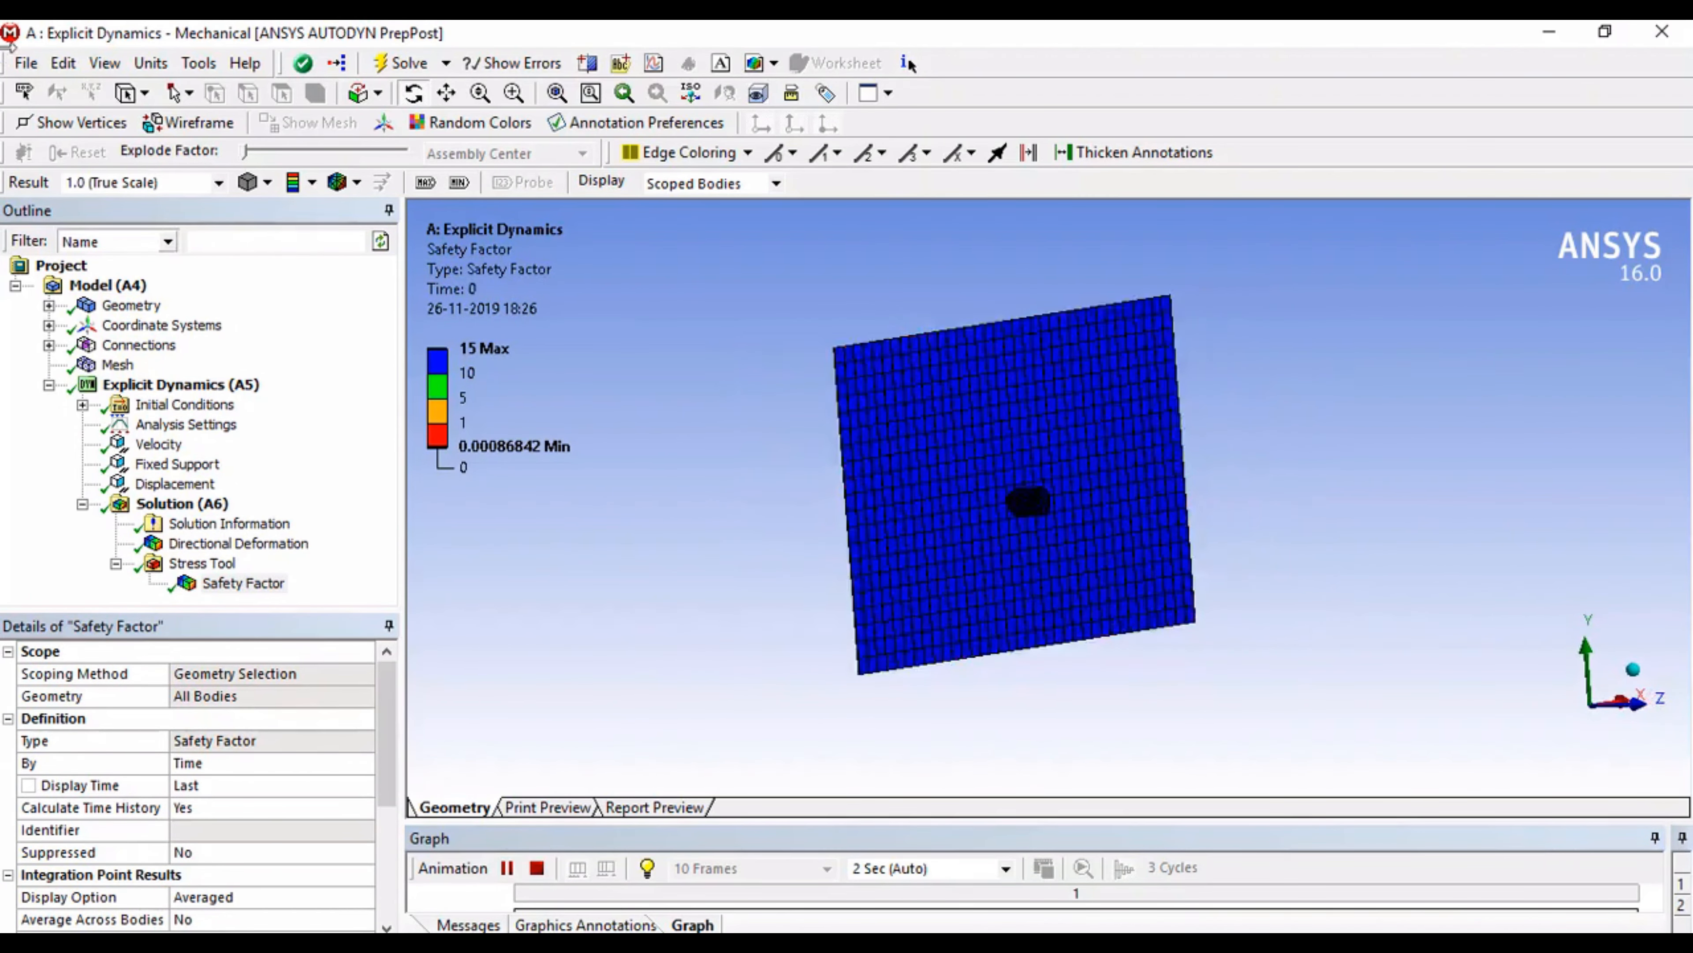
Step: Set the result's deformation scale to 1 (Auto Scale) and replay the safety factor animation
{"action": "left_click", "coordinate": [218, 182]}
{"action": "left_click", "coordinate": [113, 246]}
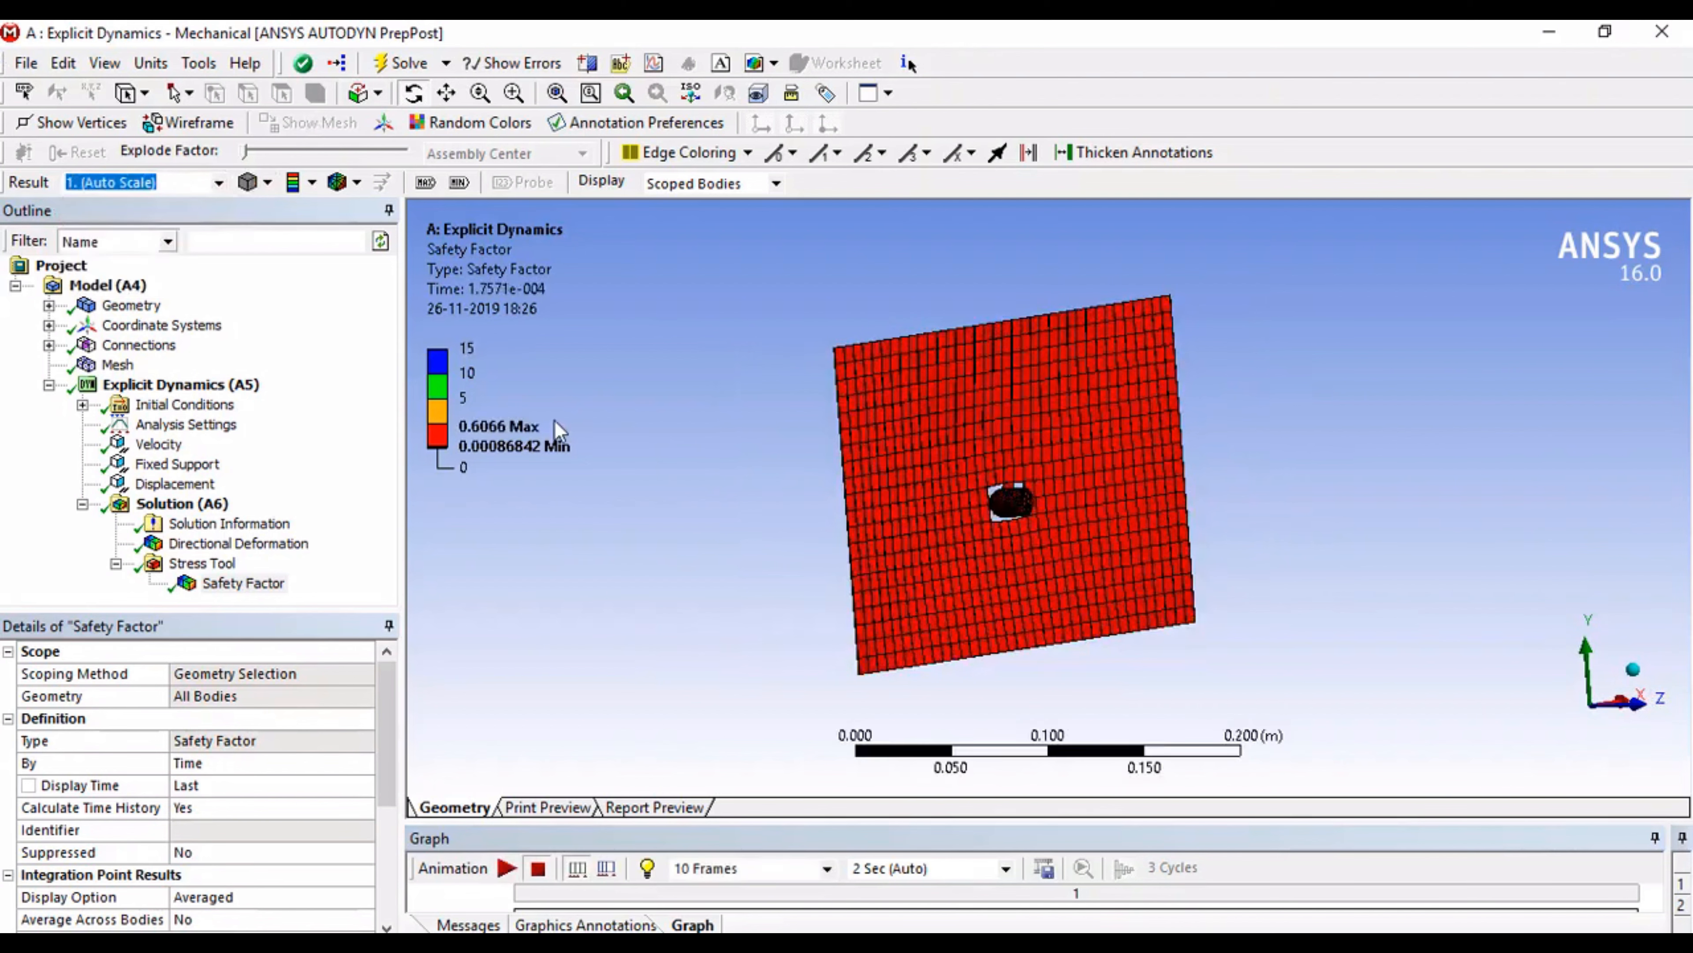
{"action": "left_click_drag", "start_coordinate": [823, 488], "coordinate": [905, 492]}
{"action": "left_click", "coordinate": [508, 868]}
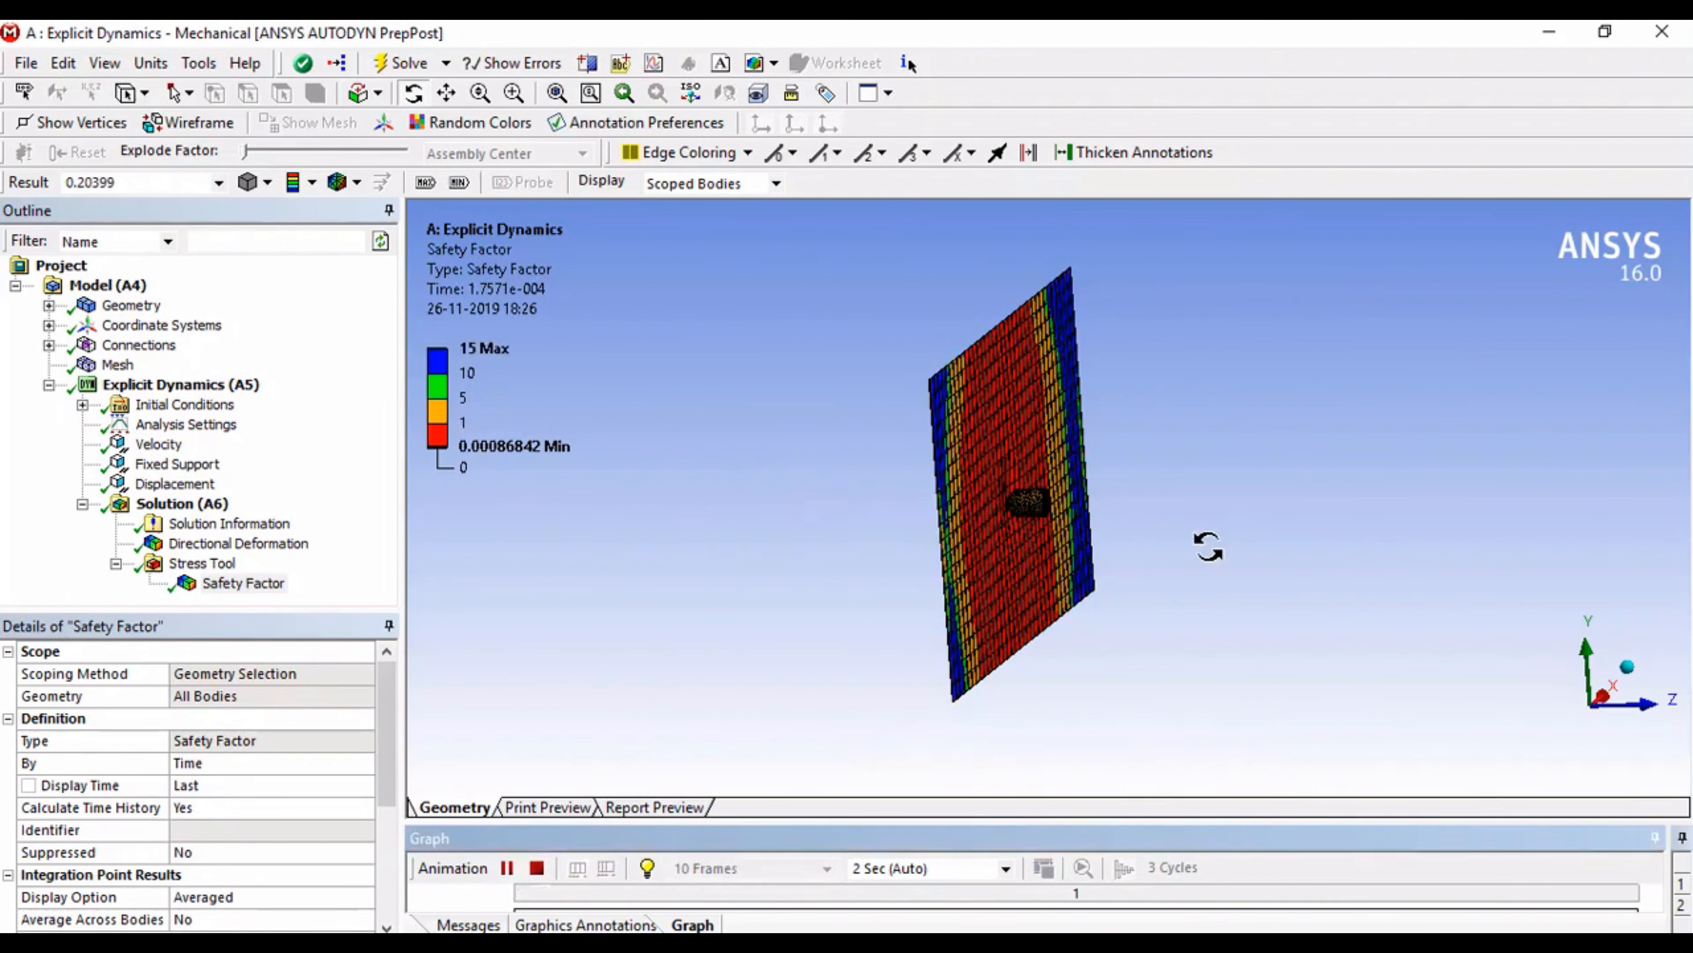
{"action": "scroll", "coordinate": [1071, 540], "scroll_direction": "up", "scroll_amount": 5}
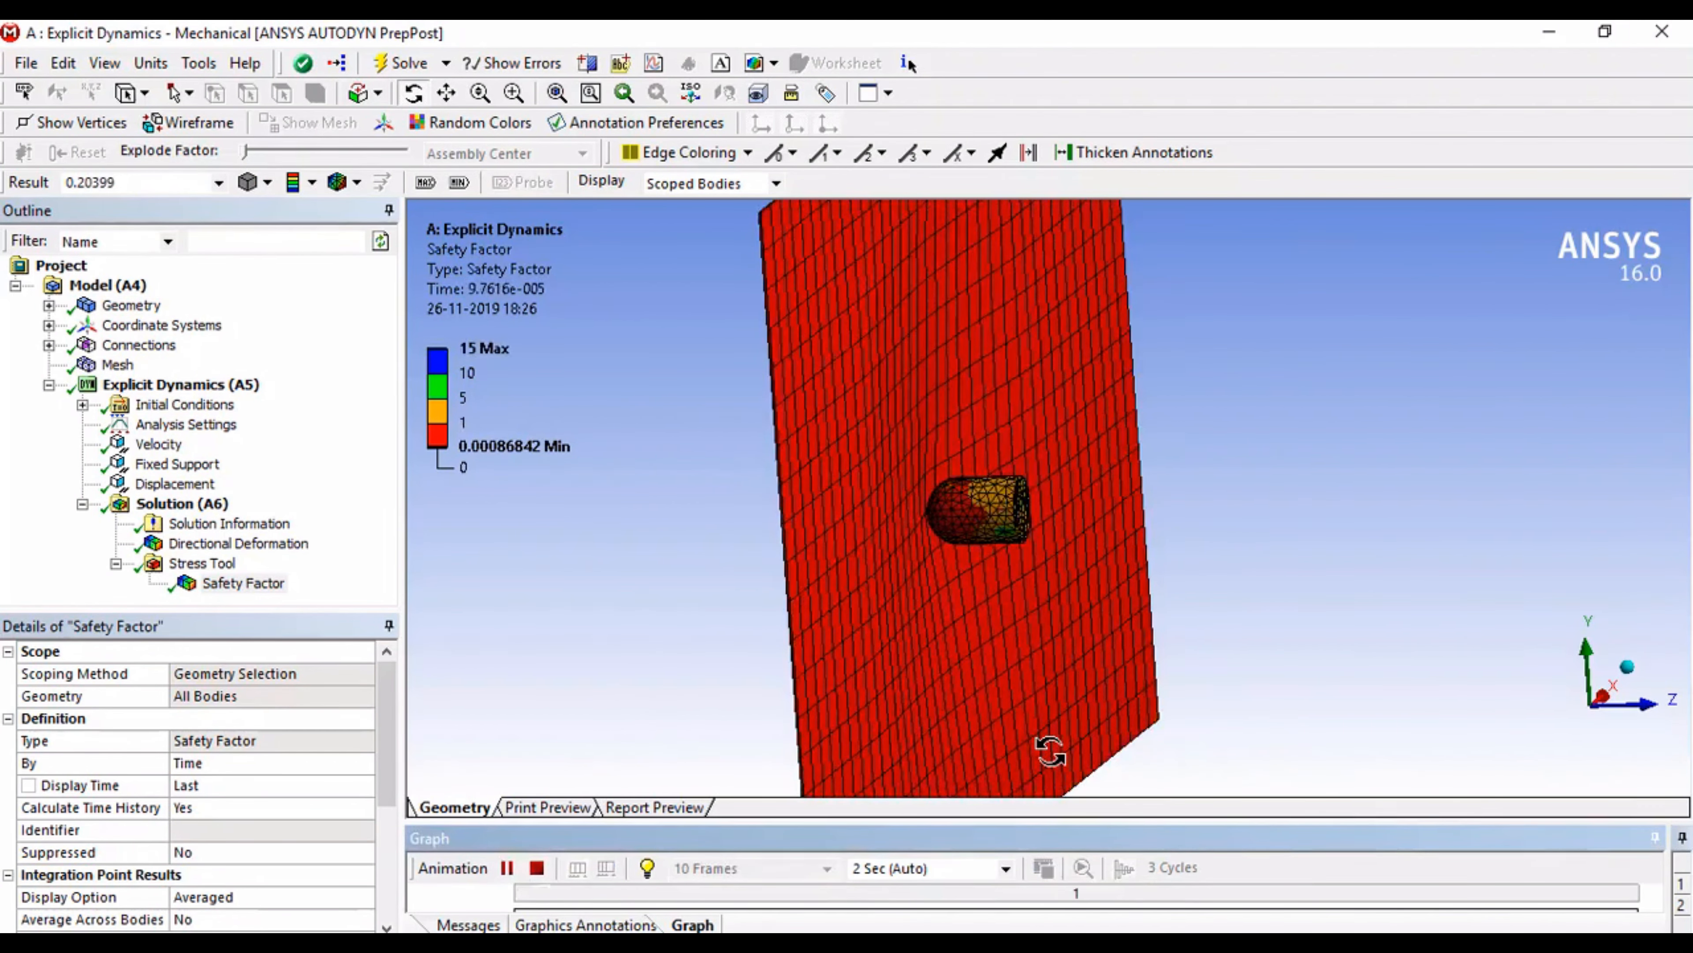
Step: Replay the directional deformation animation and examine the impact in standard views along the Y, Z and X axes
{"action": "left_click", "coordinate": [238, 542]}
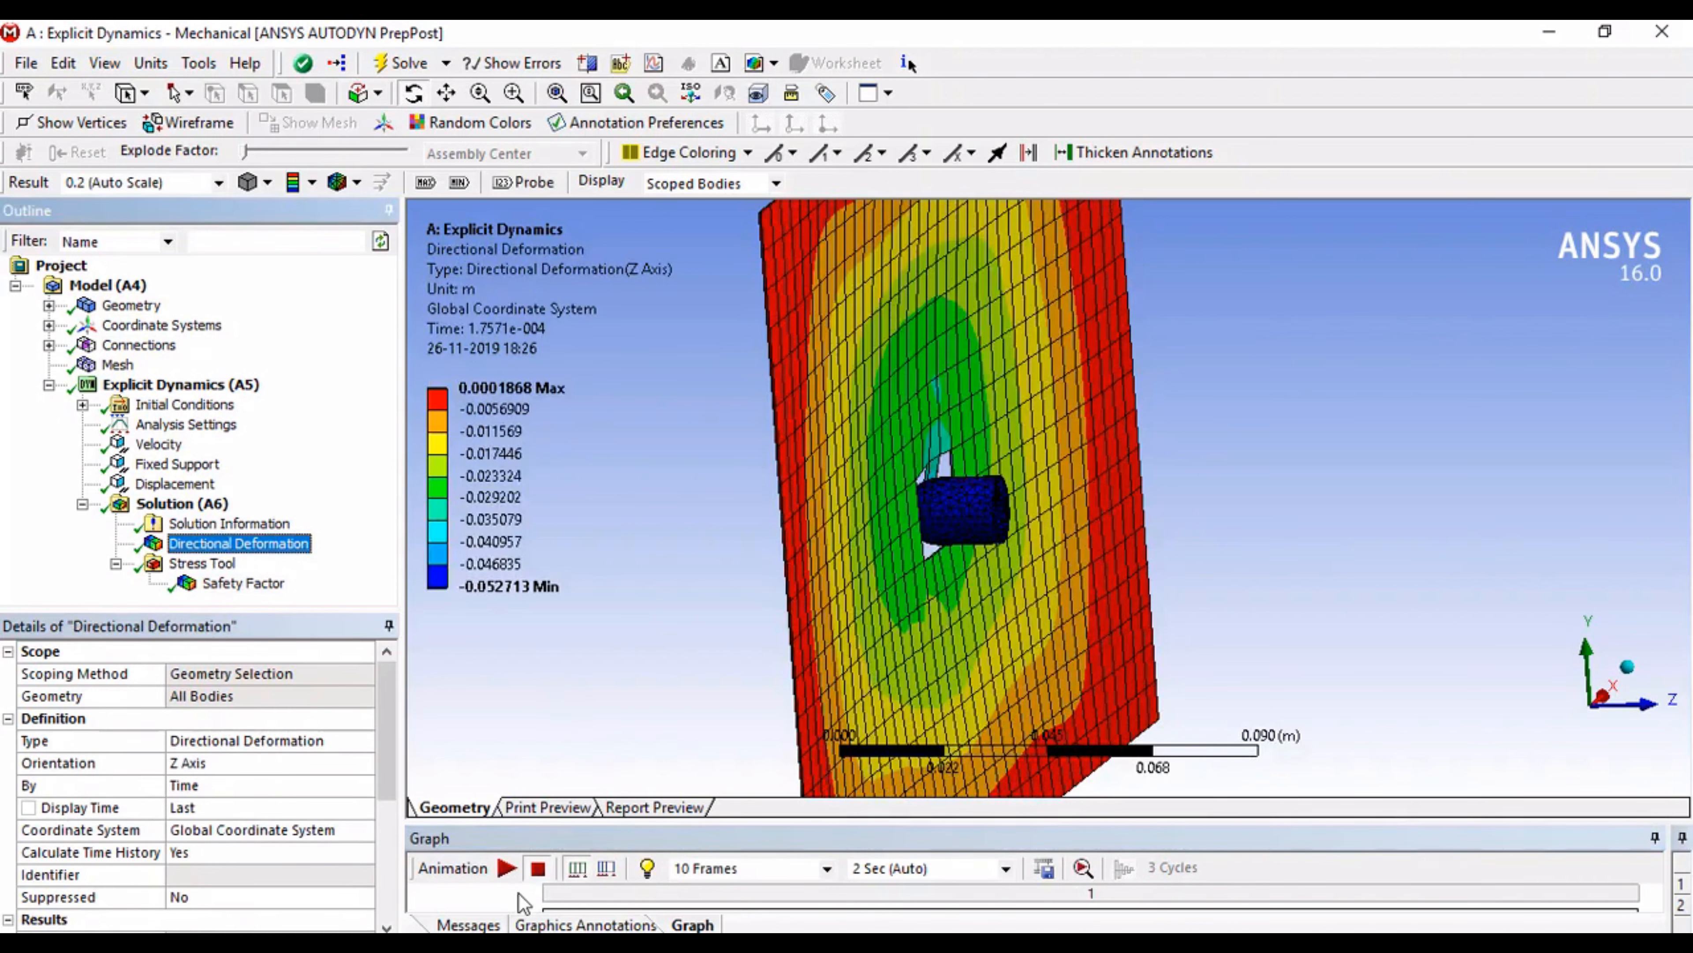
{"action": "left_click", "coordinate": [507, 868]}
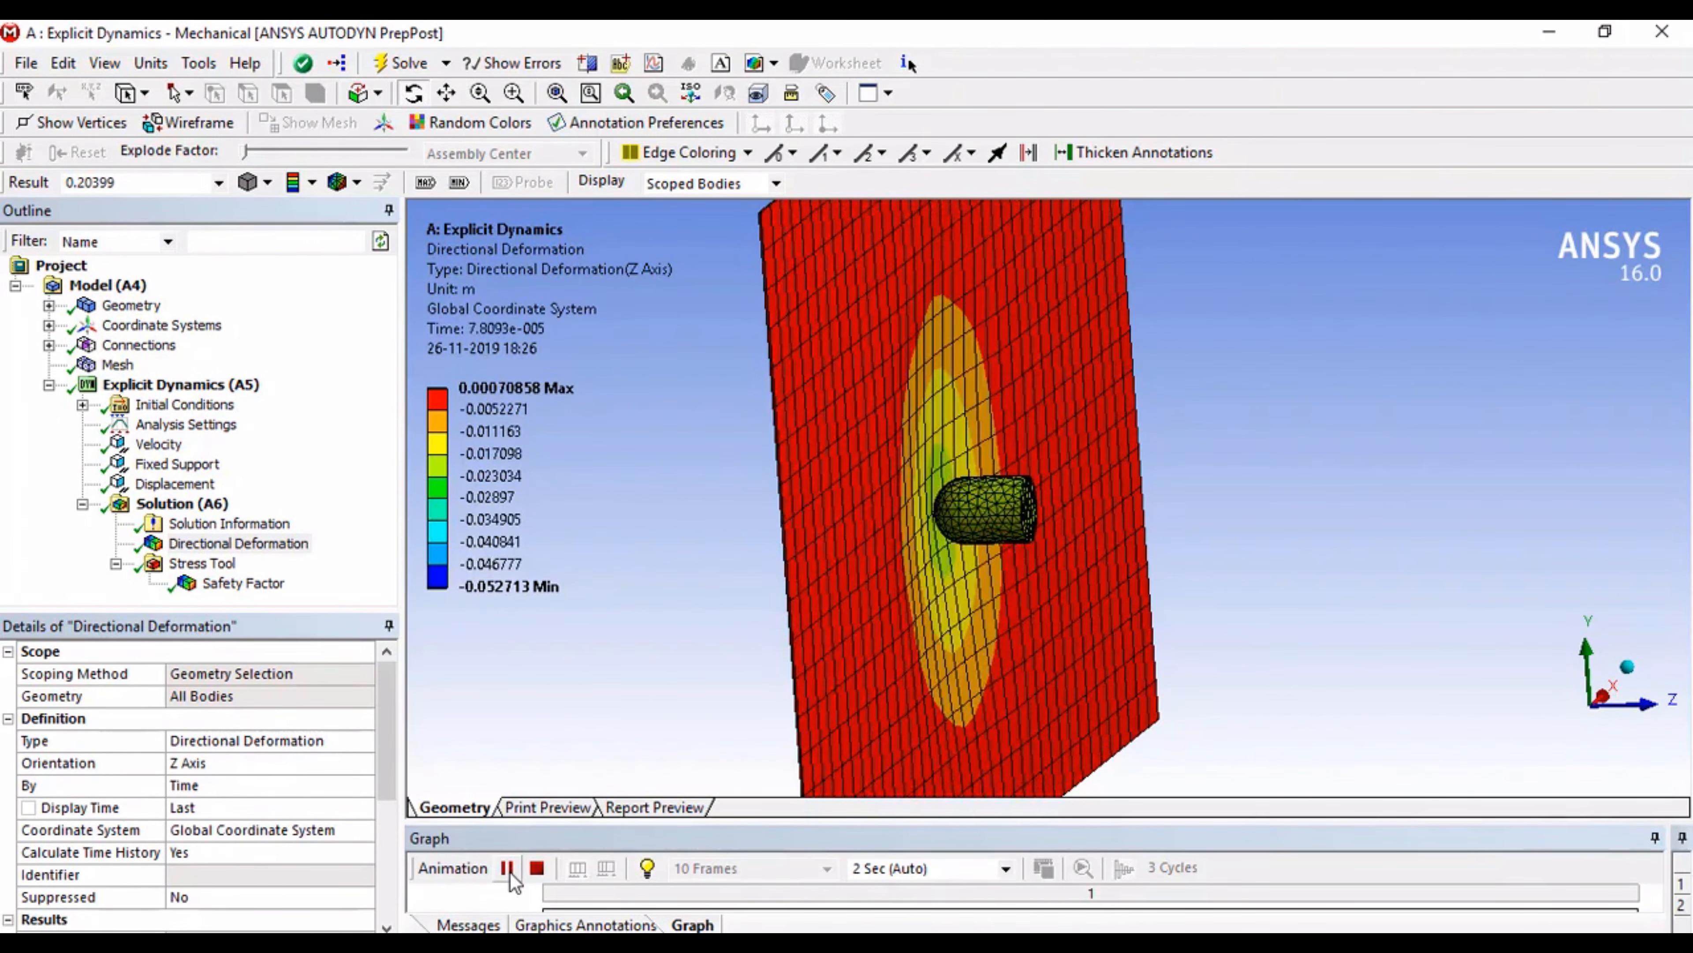
{"action": "left_click_drag", "start_coordinate": [924, 515], "coordinate": [860, 597]}
{"action": "scroll", "coordinate": [1006, 501], "scroll_direction": "down", "scroll_amount": 3}
{"action": "left_click", "coordinate": [1584, 652]}
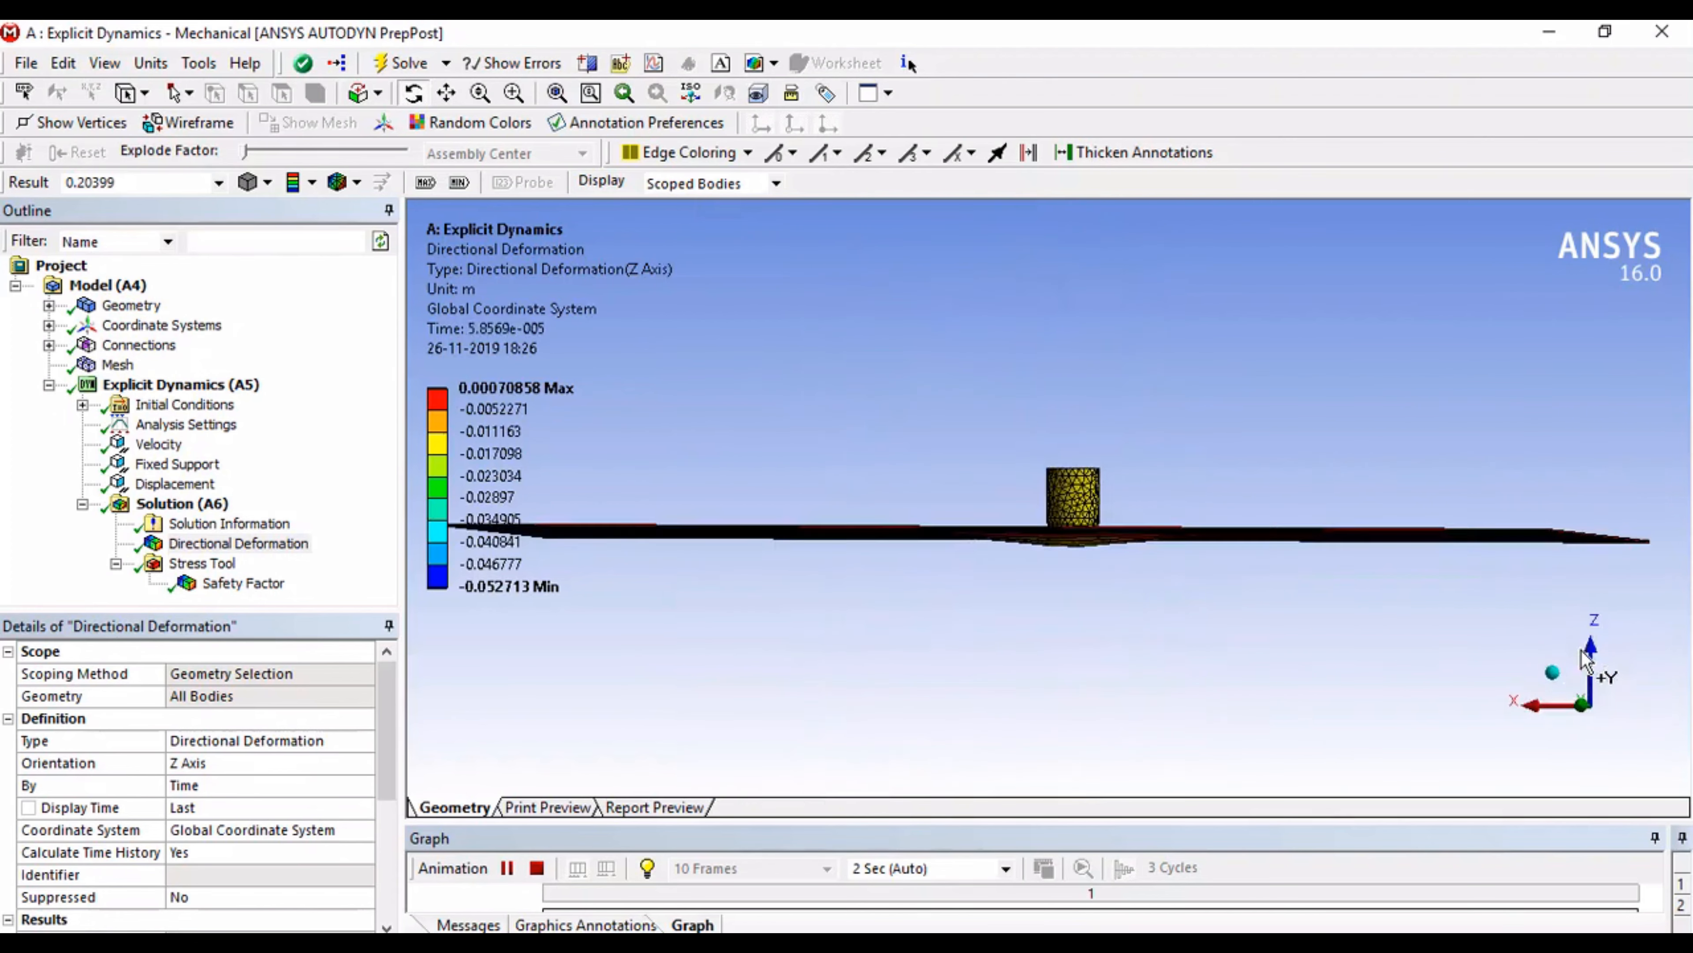
{"action": "left_click", "coordinate": [1603, 666]}
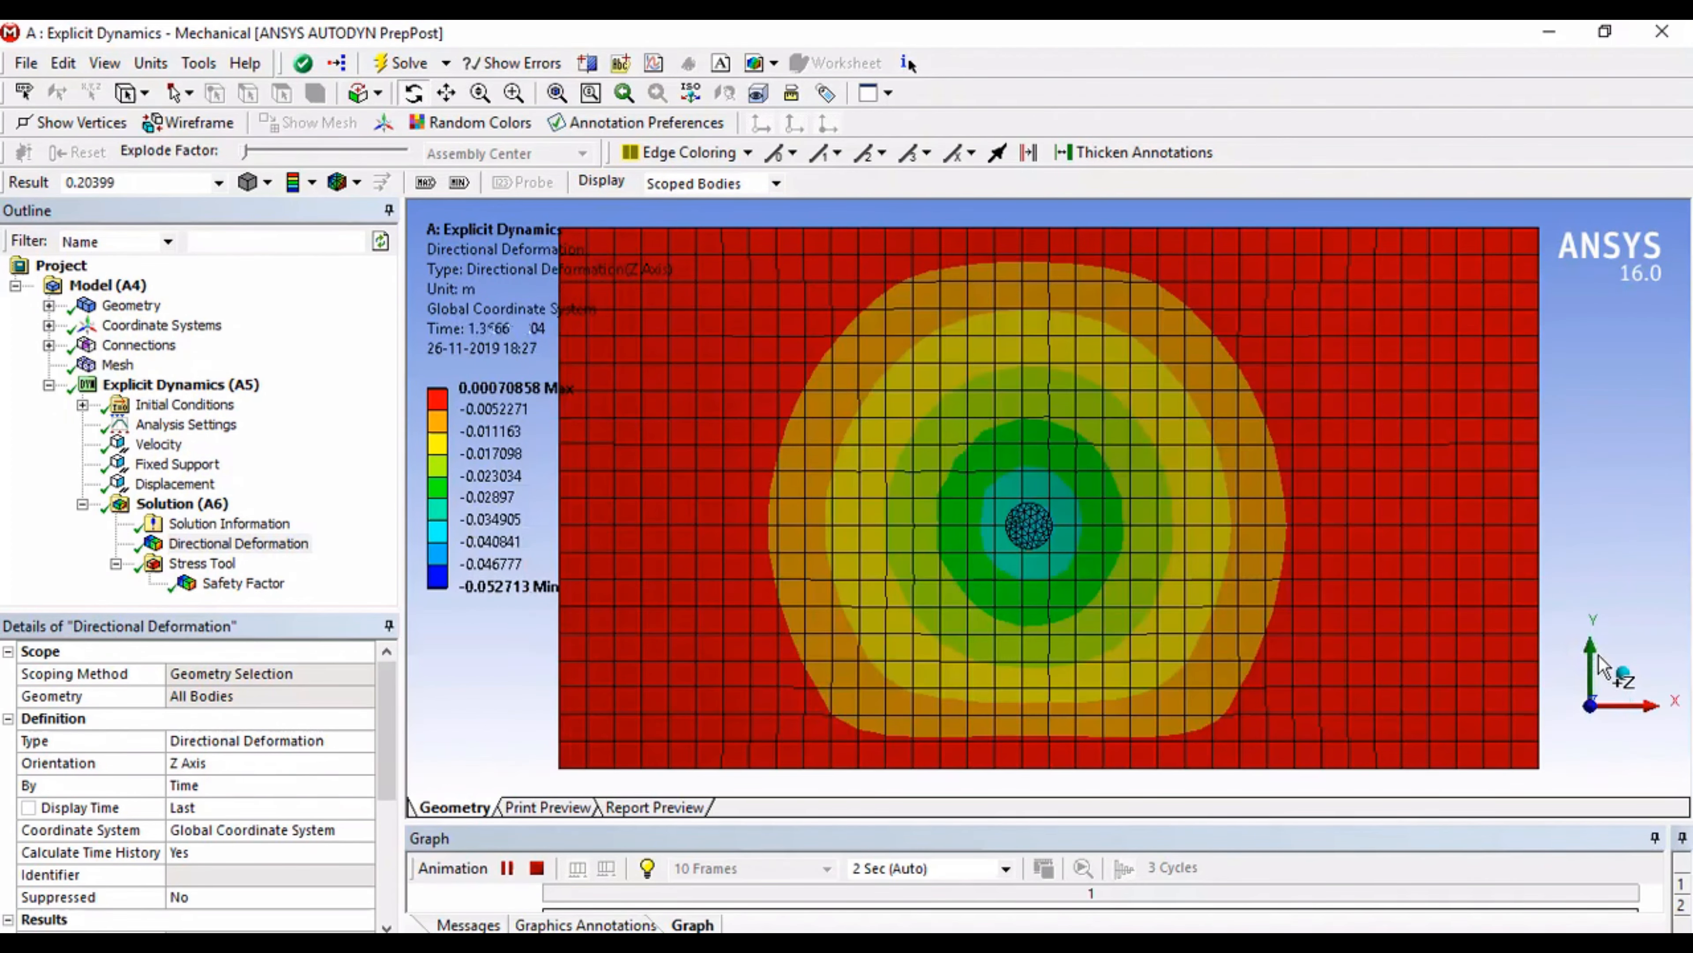
{"action": "left_click", "coordinate": [1596, 668]}
{"action": "left_click", "coordinate": [1594, 664]}
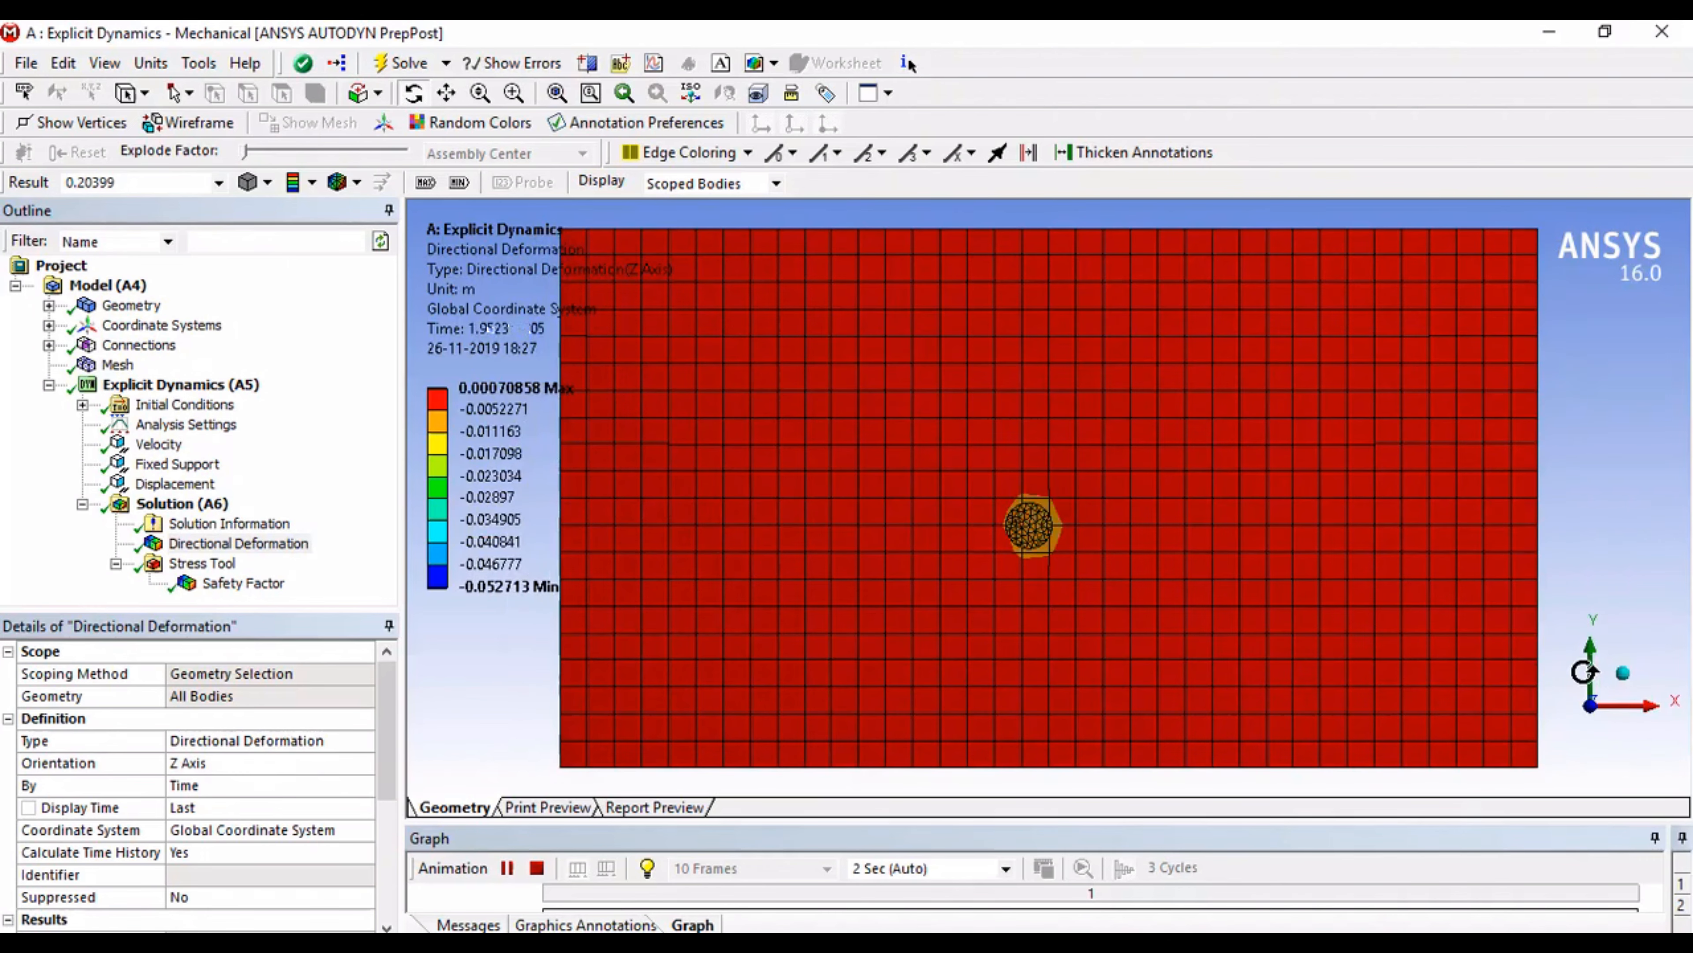
{"action": "left_click", "coordinate": [1553, 726]}
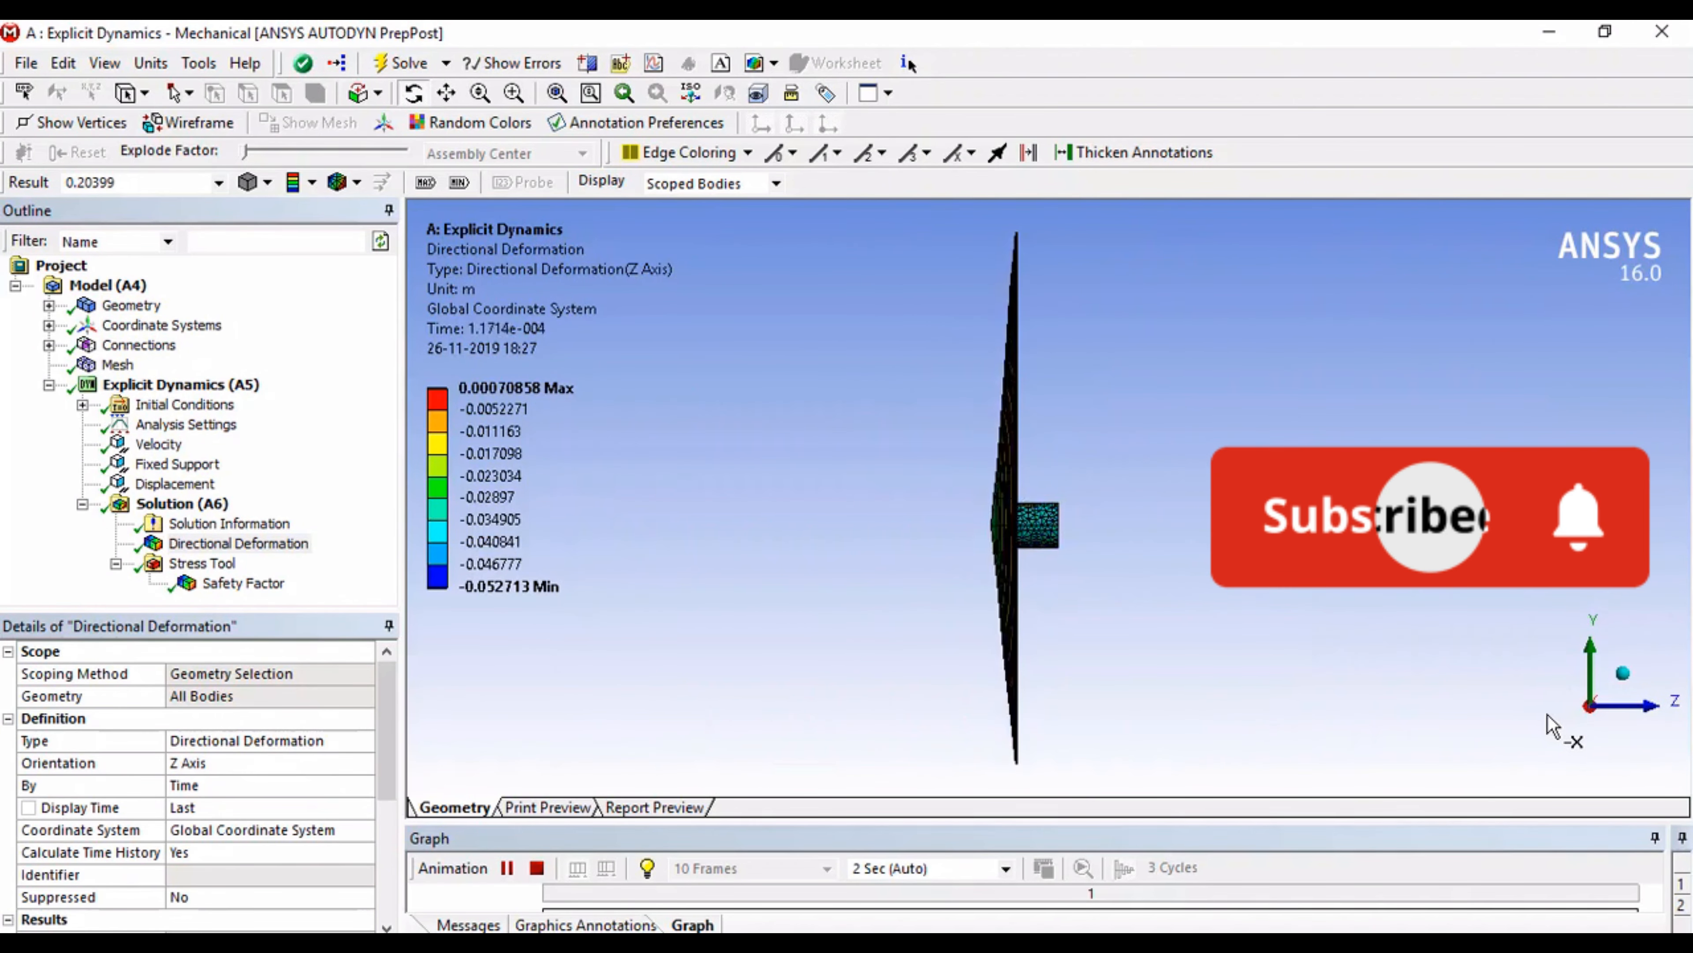